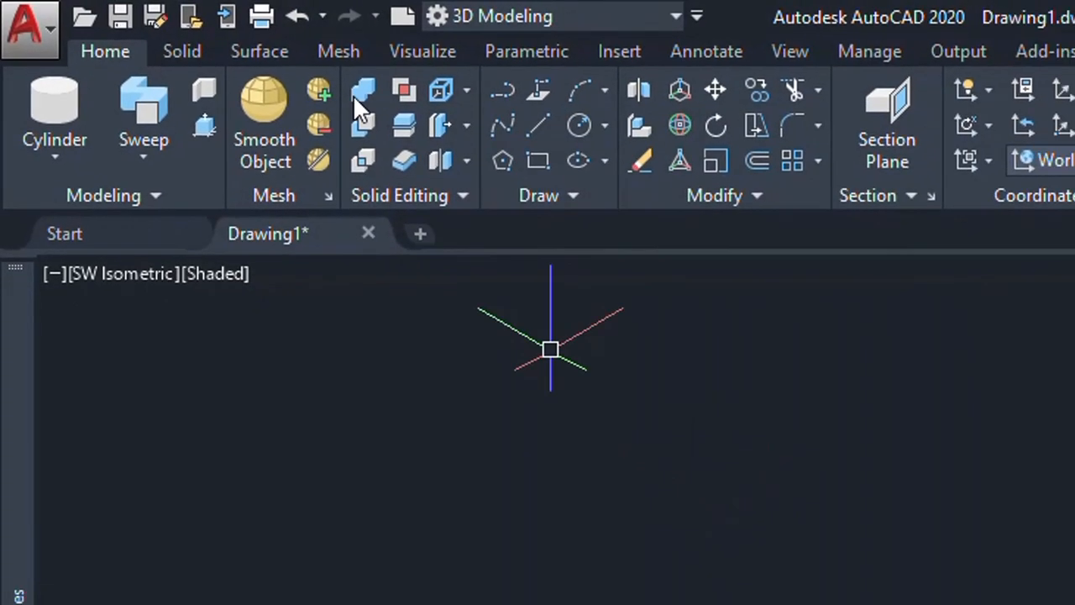
# Step: Draw a solid box about 12,490 units high with freehand base corners in the empty model space
pyautogui.click(54, 156)
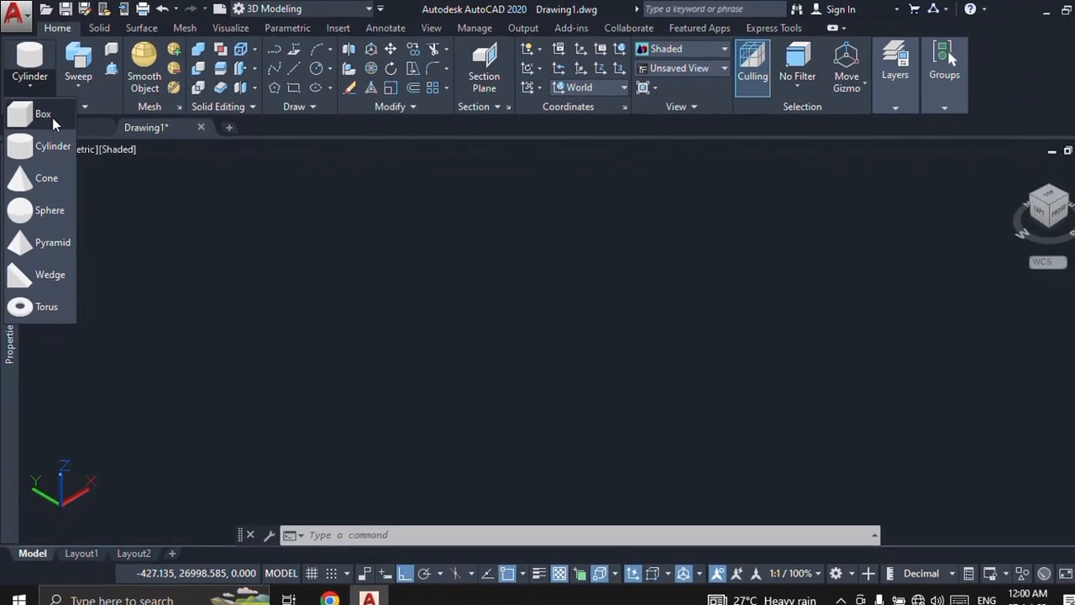
pyautogui.click(52, 118)
pyautogui.click(517, 372)
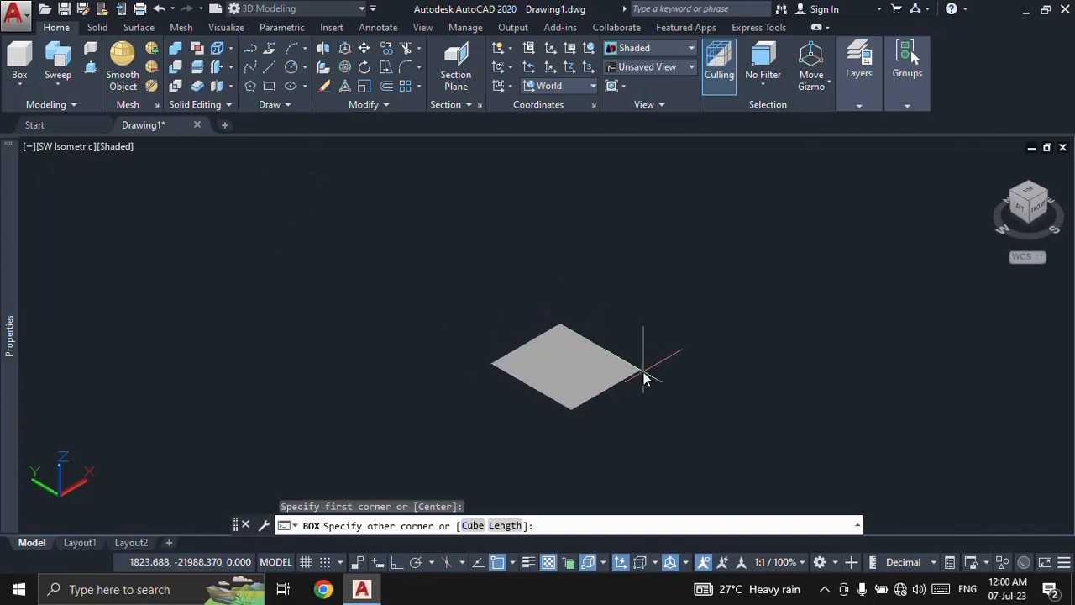
pyautogui.click(644, 372)
pyautogui.click(656, 276)
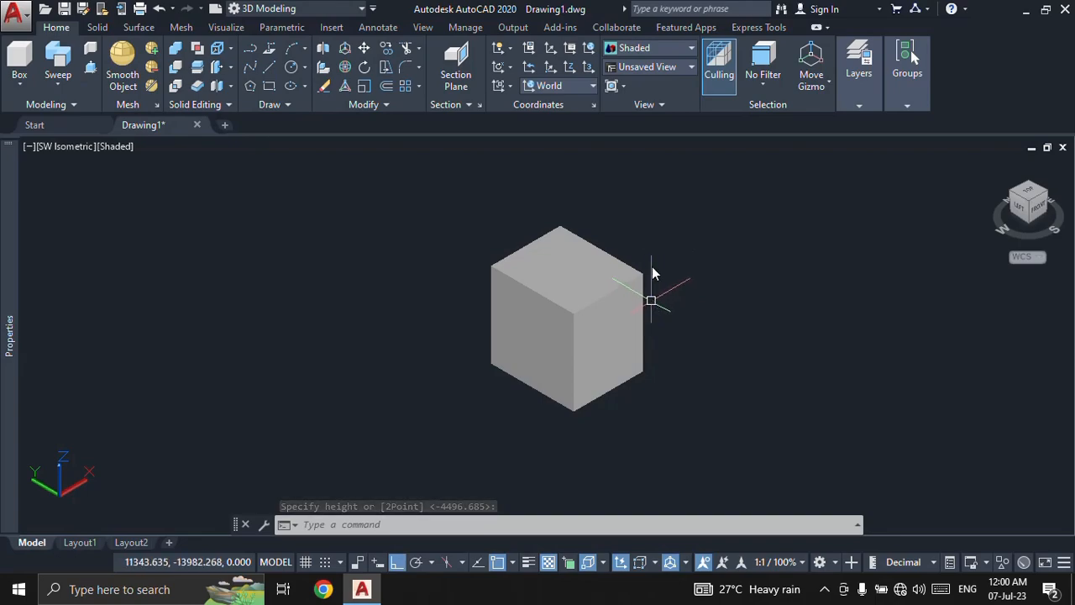
# Step: Extract the edges of the solid box with Extract Edges
pyautogui.click(217, 48)
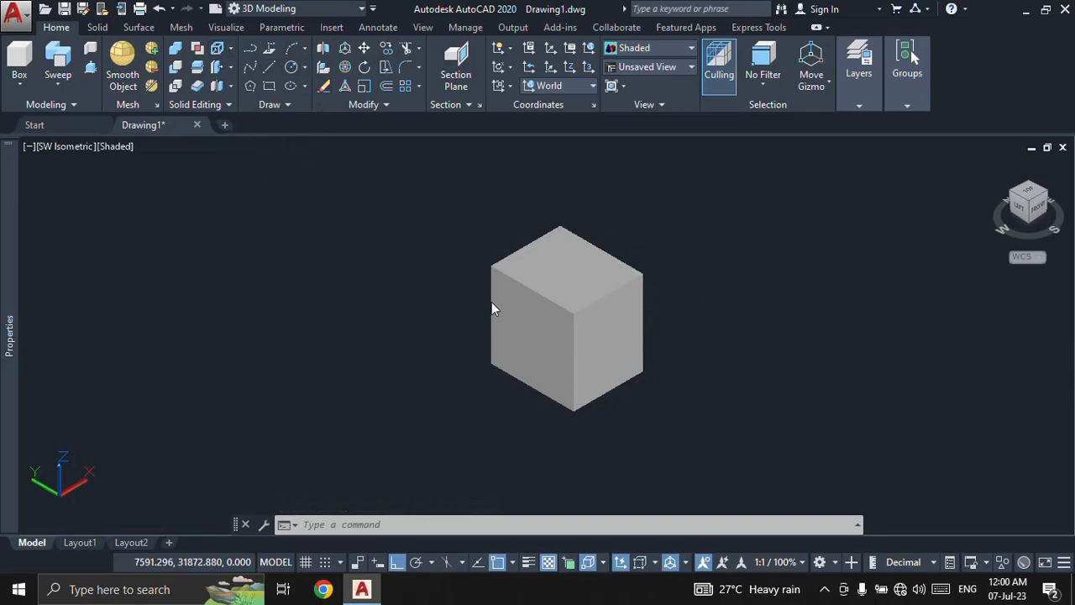
pyautogui.click(538, 338)
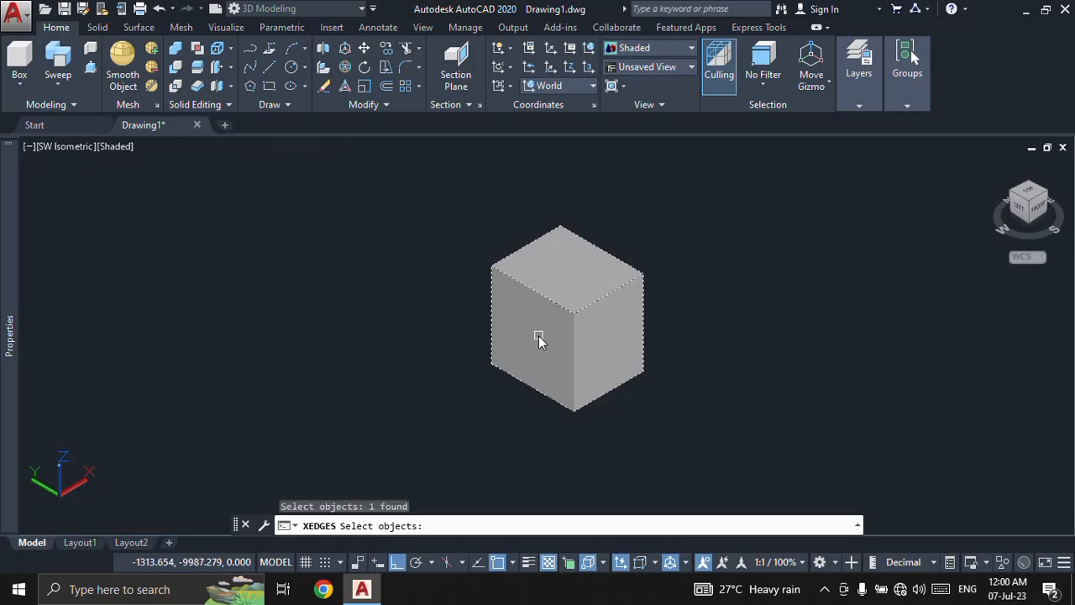
pyautogui.press('Return')
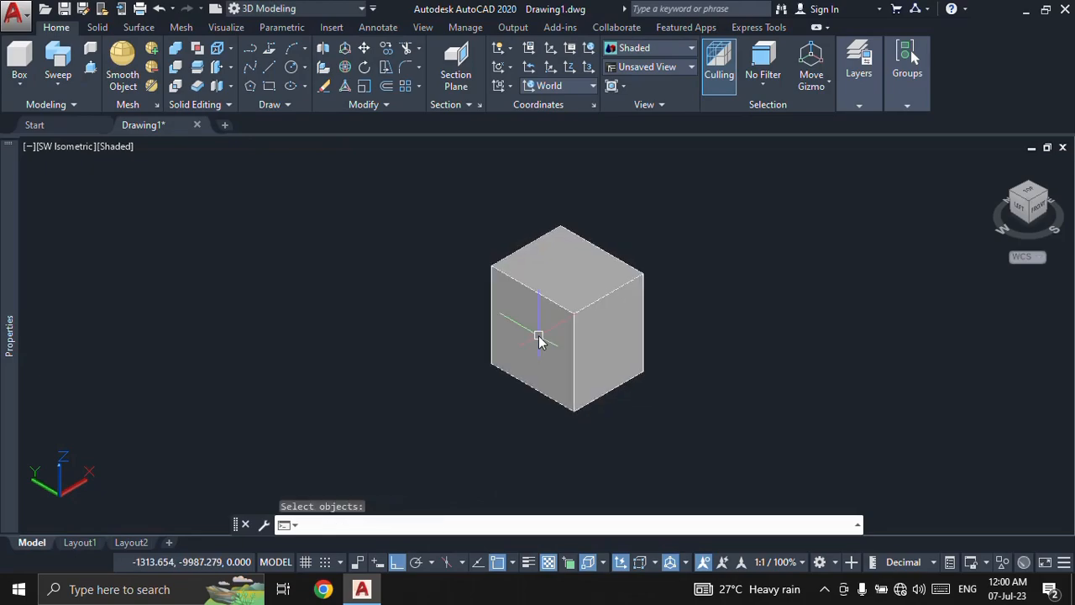
# Step: Move the solid box about 22,250 units at 270° away from its extracted edges
pyautogui.click(540, 340)
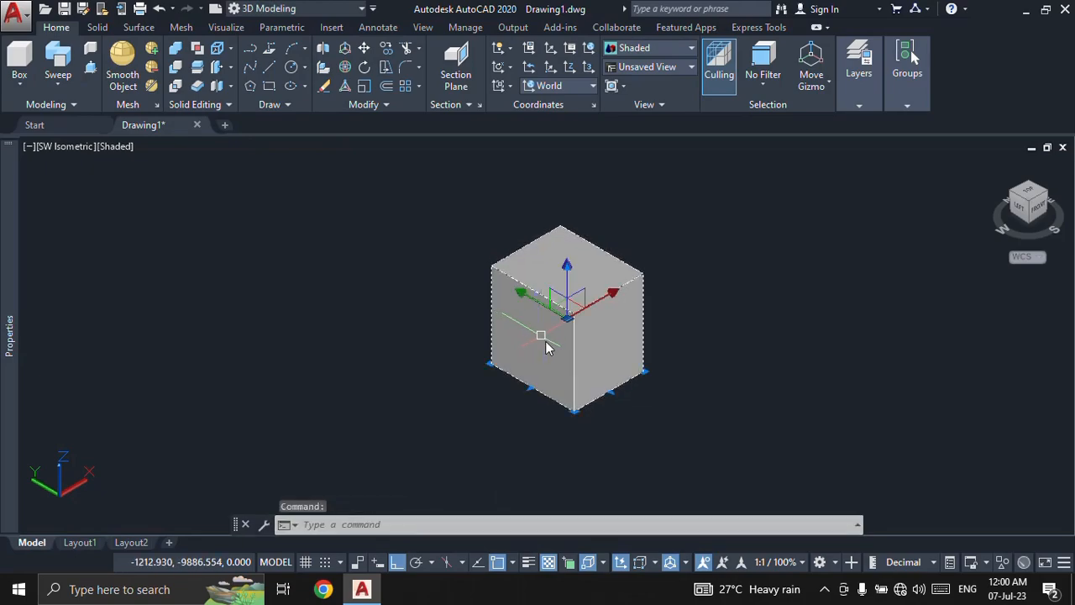
pyautogui.write('m')
pyautogui.press('Return')
pyautogui.click(760, 325)
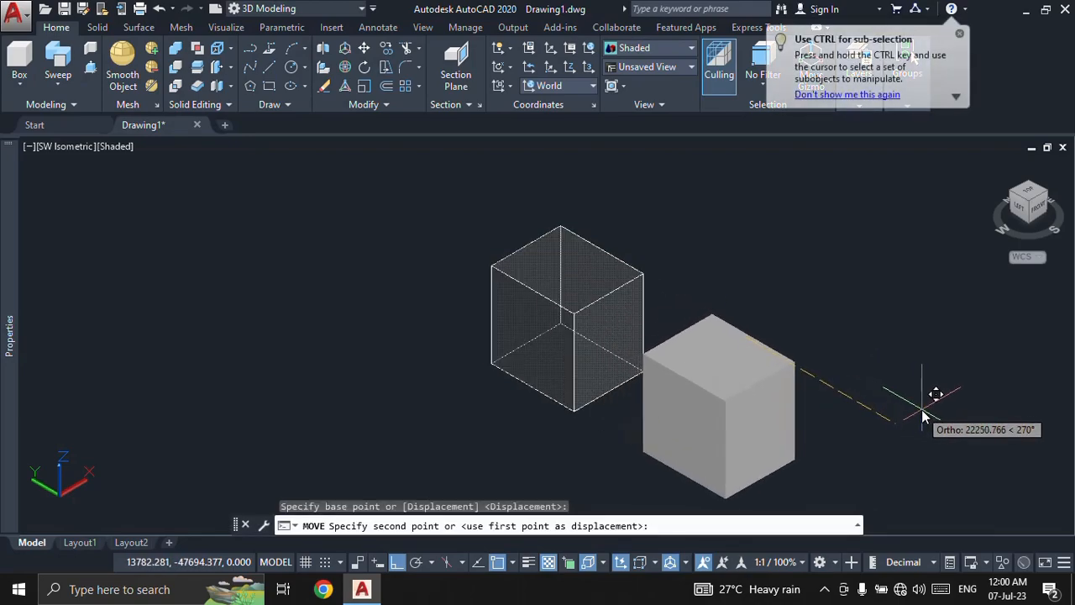
pyautogui.click(922, 414)
pyautogui.press('Escape')
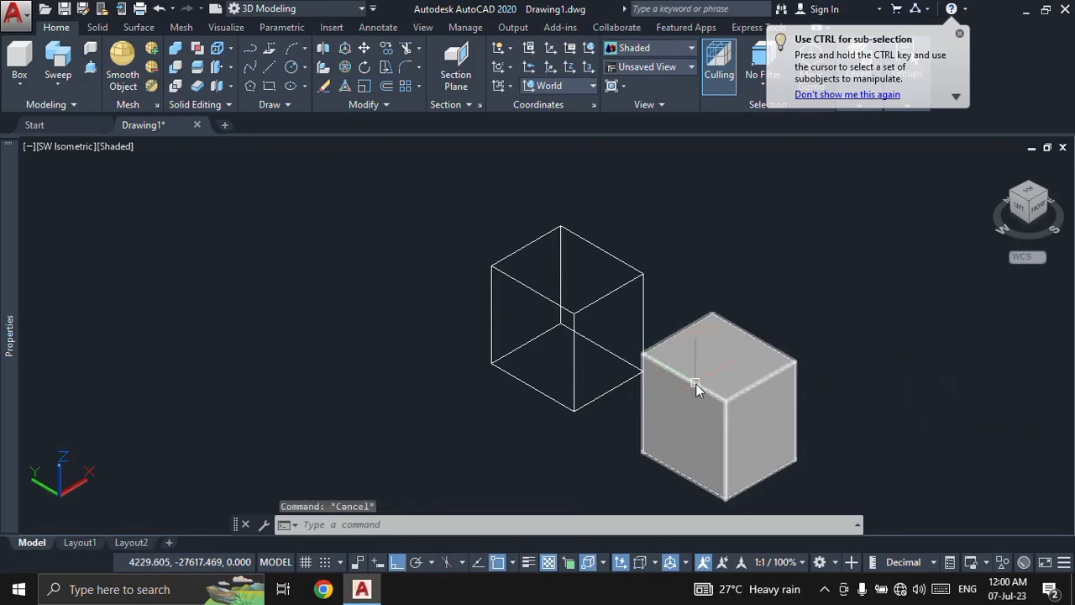
pyautogui.moveTo(695, 386); pyautogui.dragTo(661, 353, button='middle')
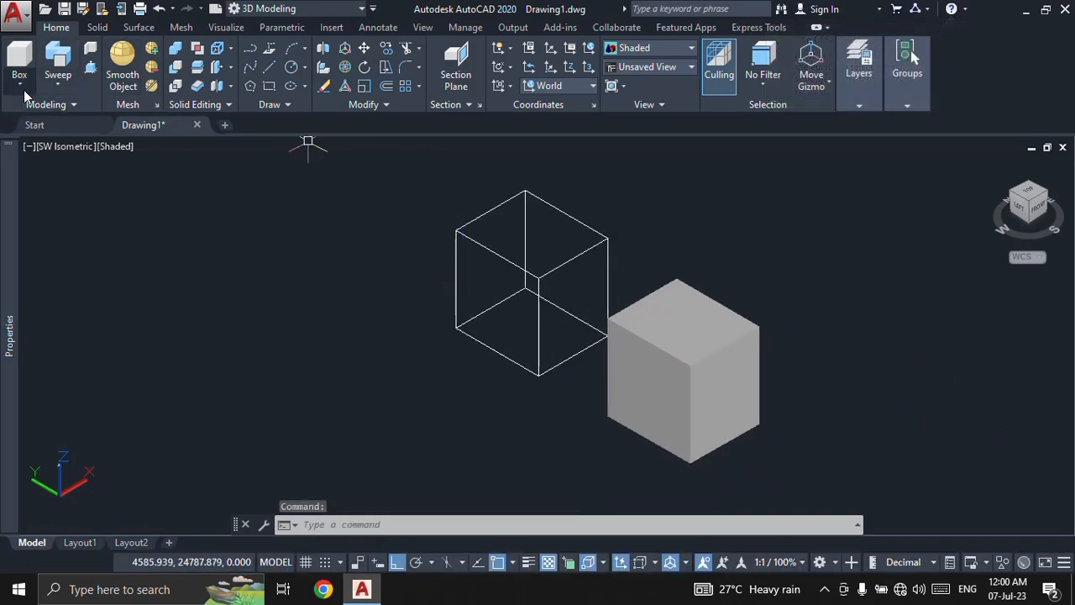
# Step: Convert the solid box into a smoothed mesh with Smooth Object and clear the selection
pyautogui.click(684, 361)
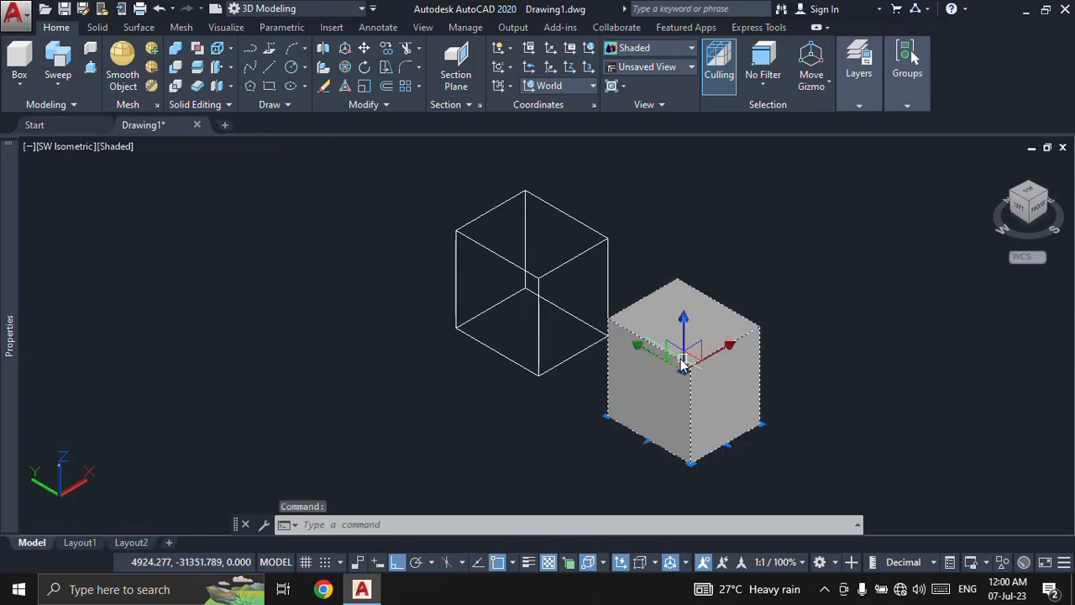
pyautogui.click(123, 78)
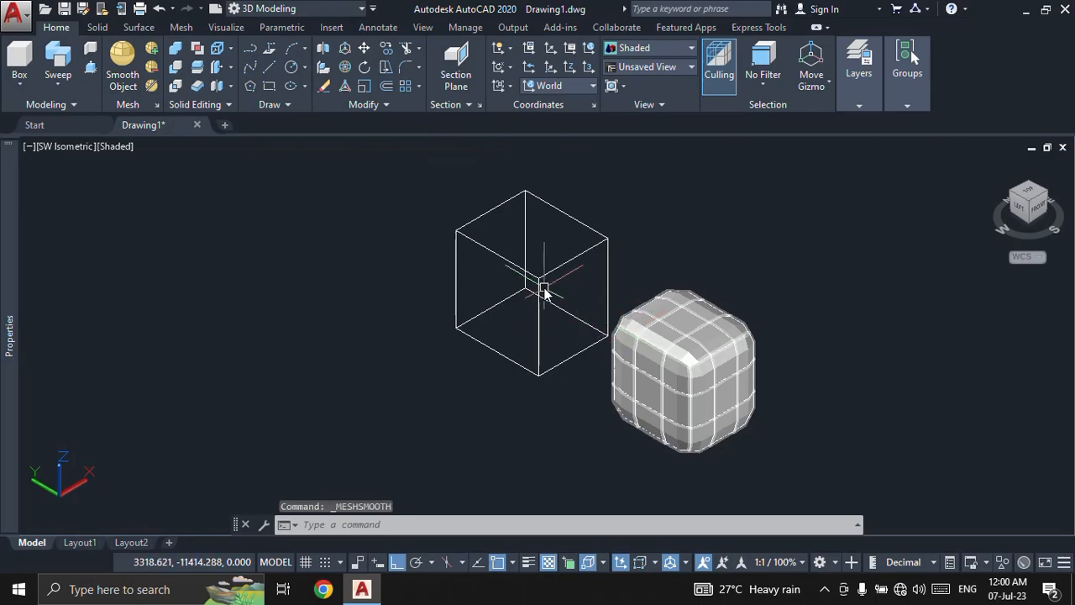
pyautogui.click(653, 340)
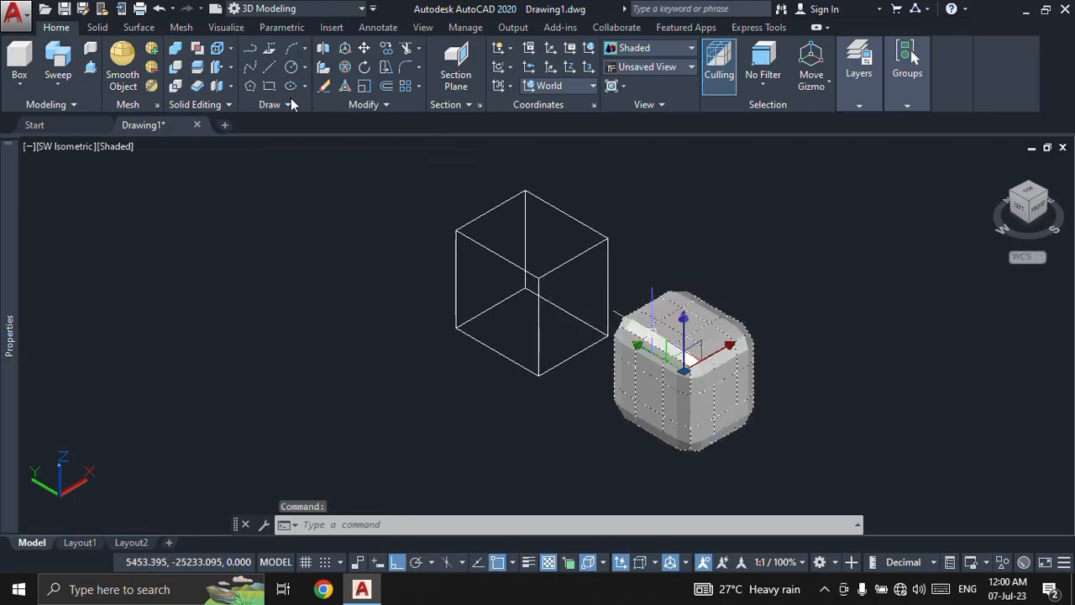
pyautogui.press('Escape')
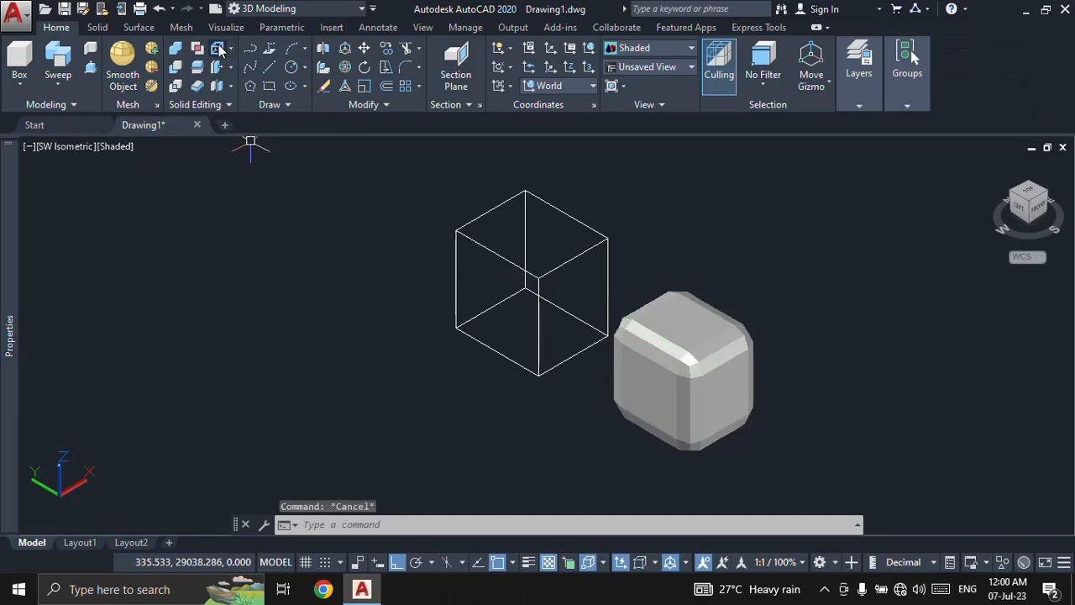
# Step: Extract the edges of the smoothed mesh with Extract Edges
pyautogui.click(219, 48)
pyautogui.click(658, 365)
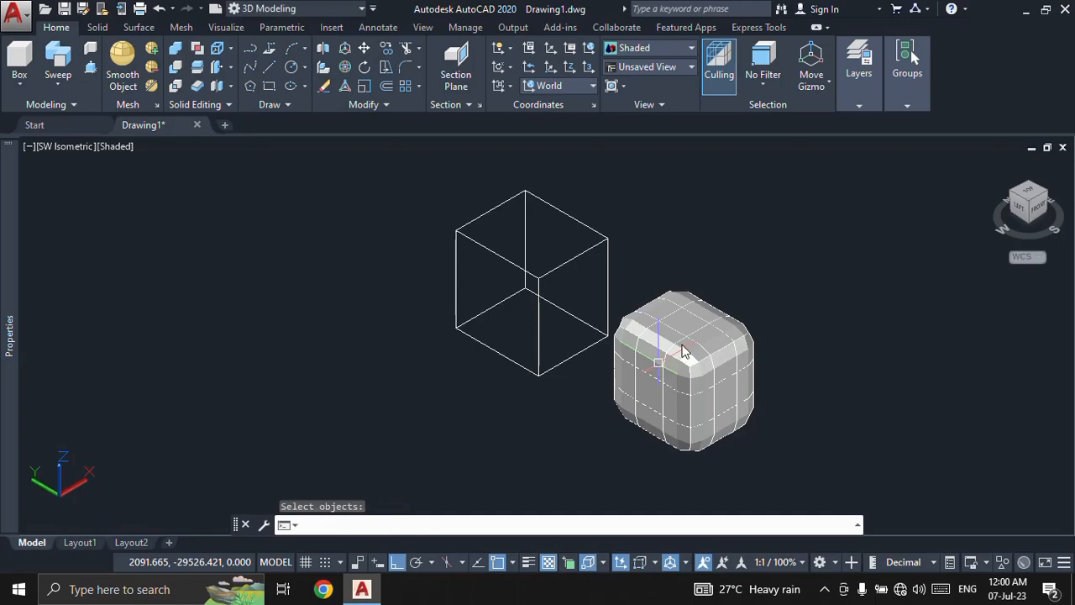
pyautogui.press('Return')
# Step: Move the smoothed mesh about 26,640 units at 270° away from its extracted edges
pyautogui.scroll(2, 604, 361)
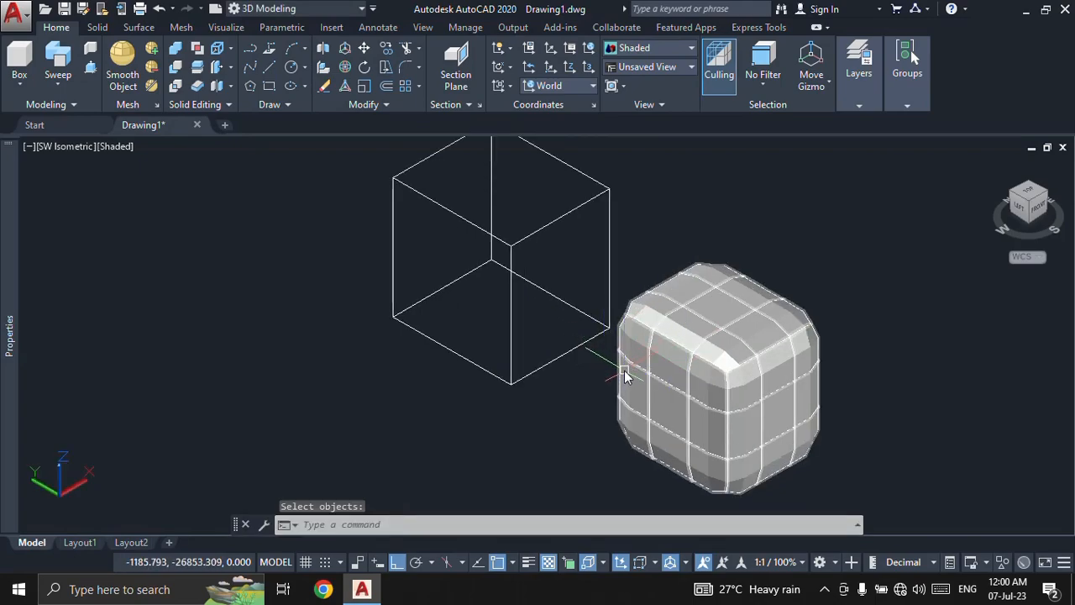
pyautogui.click(625, 376)
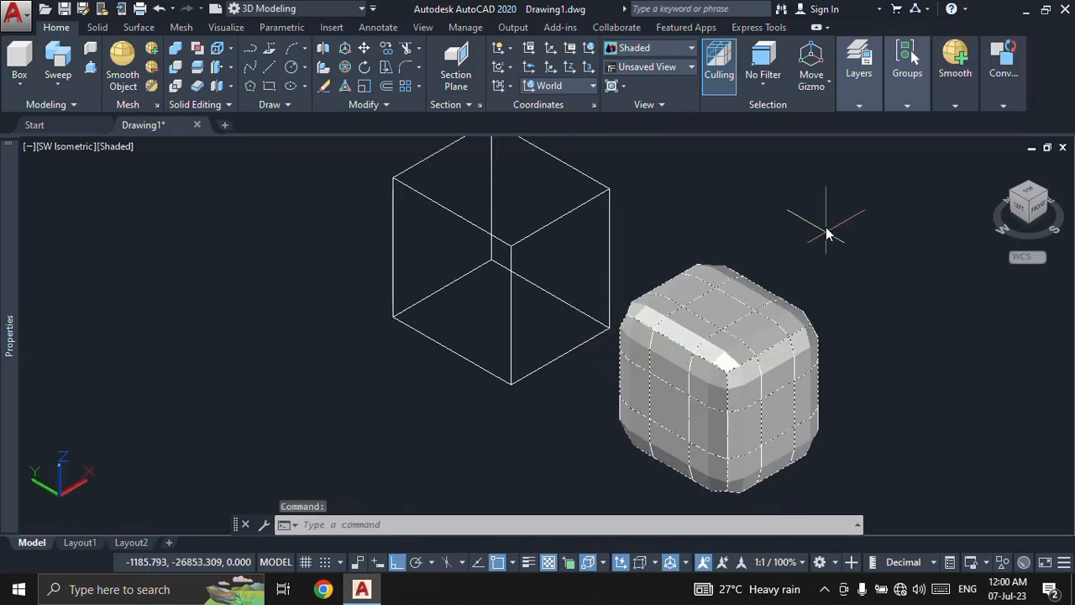
pyautogui.write('m')
pyautogui.press('Return')
pyautogui.click(765, 223)
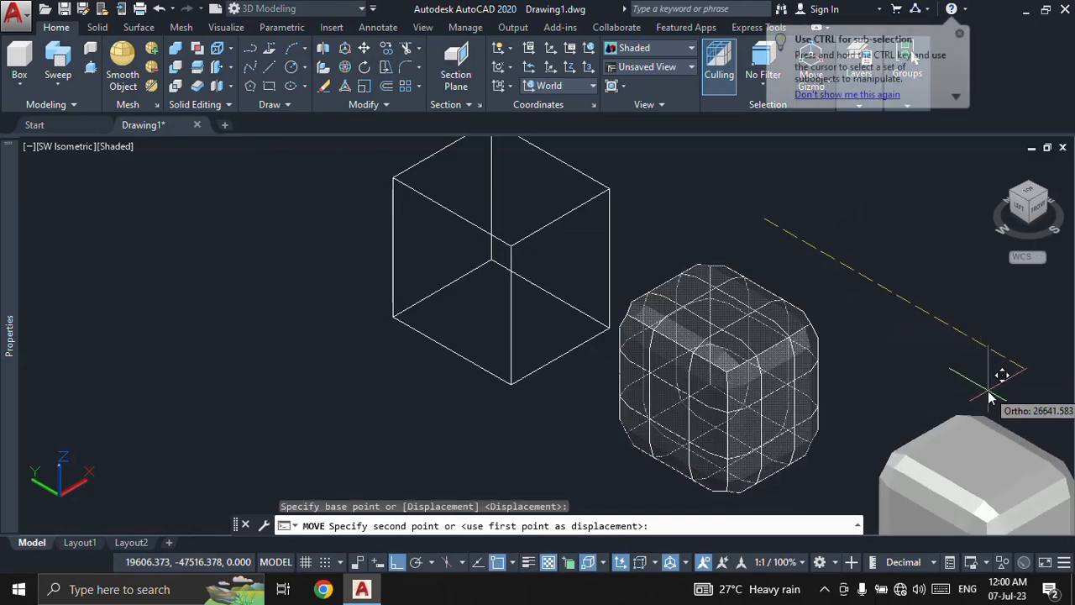
pyautogui.click(991, 388)
pyautogui.press('Escape')
pyautogui.moveTo(905, 417); pyautogui.dragTo(680, 358, button='middle')
pyautogui.scroll(-1, 685, 358)
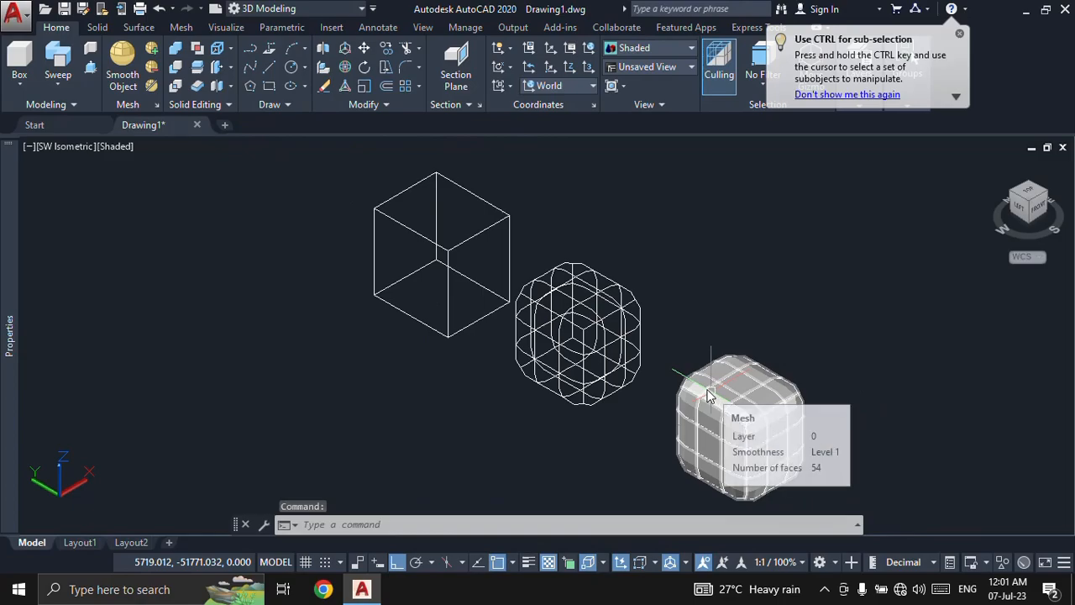
# Step: Examine the extracted edges by selecting one on each wireframe, and look over the available edge-editing tools
pyautogui.scroll(3, 581, 345)
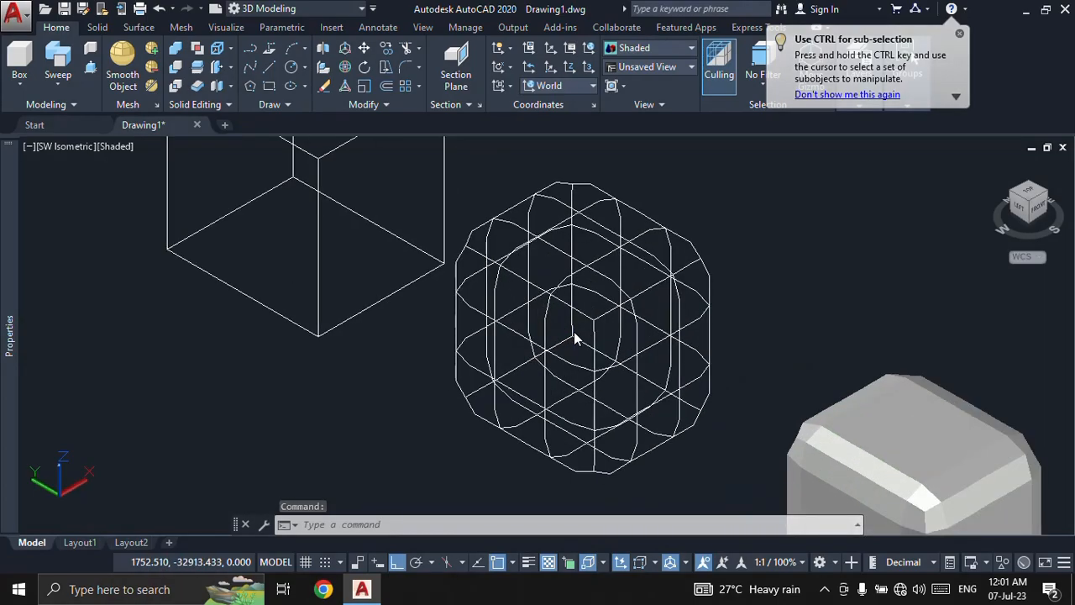
pyautogui.scroll(-2, 514, 285)
pyautogui.click(551, 270)
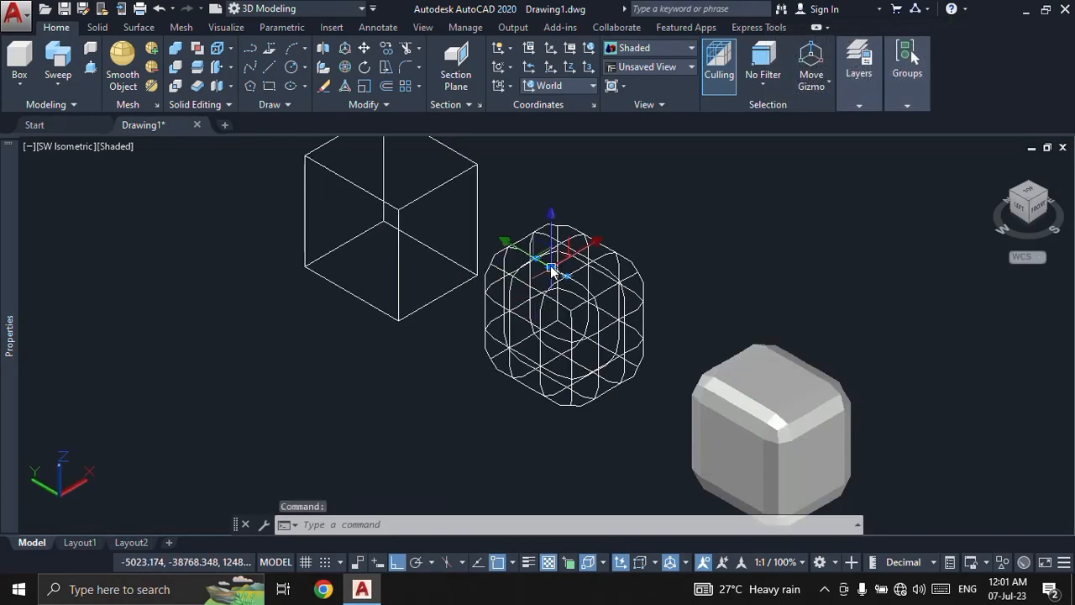
pyautogui.click(413, 202)
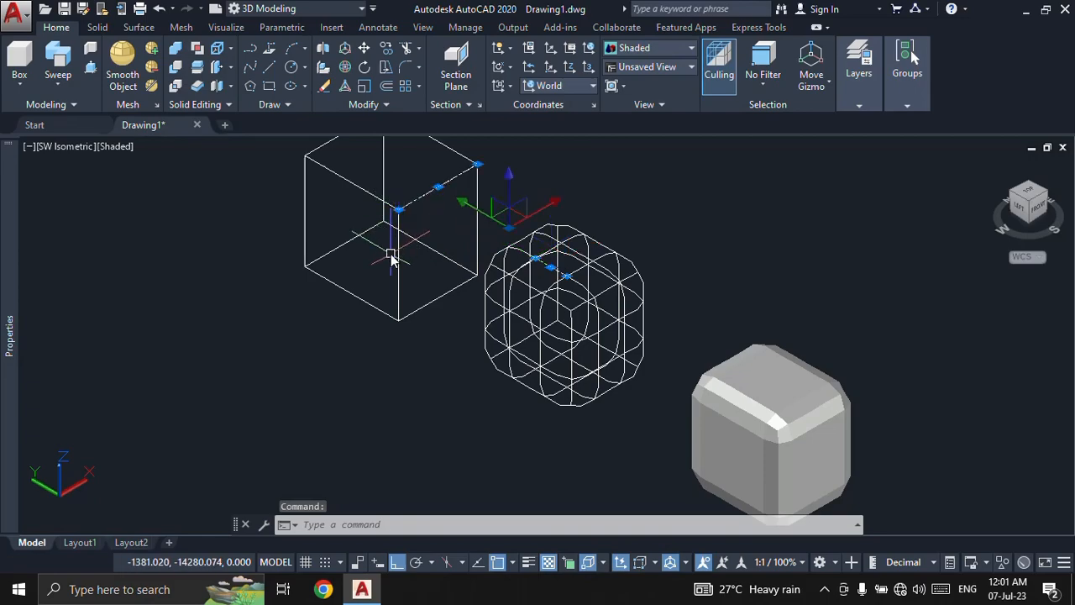
pyautogui.press('Escape')
pyautogui.keyDown('shift'); pyautogui.moveTo(391, 259); pyautogui.dragTo(413, 286, button='middle'); pyautogui.keyUp('shift')
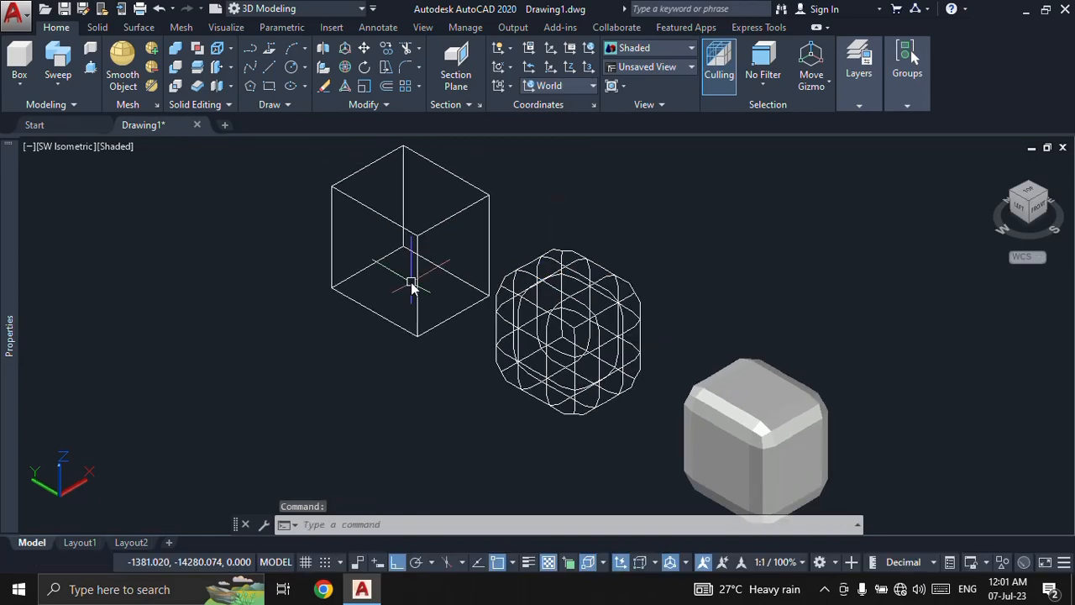
pyautogui.click(229, 49)
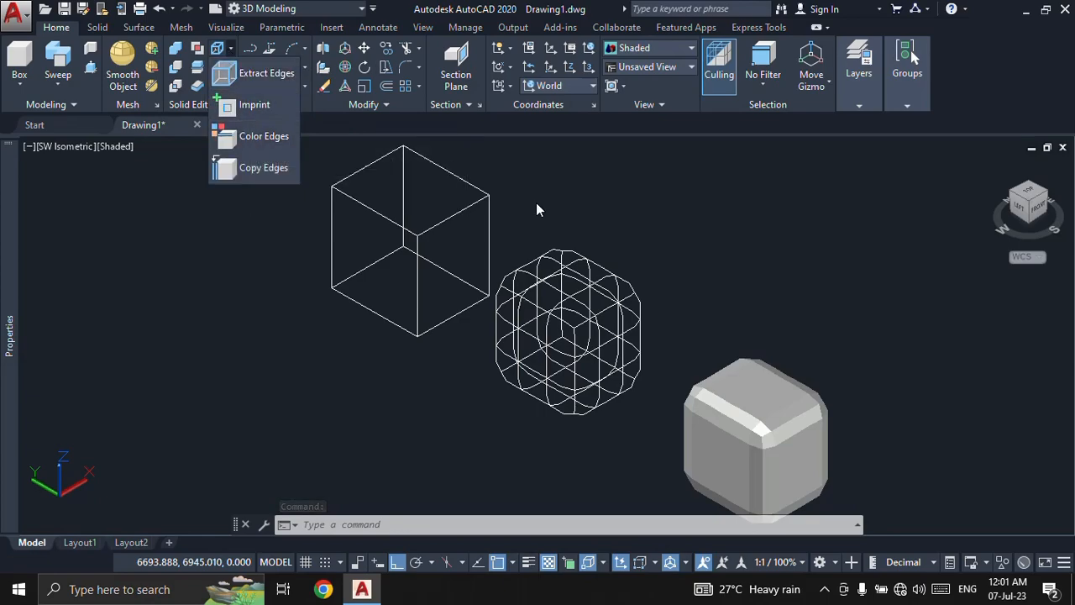
pyautogui.press('Escape')
# Step: Draw a second, larger solid box in the free space beside the box wireframe
pyautogui.click(18, 57)
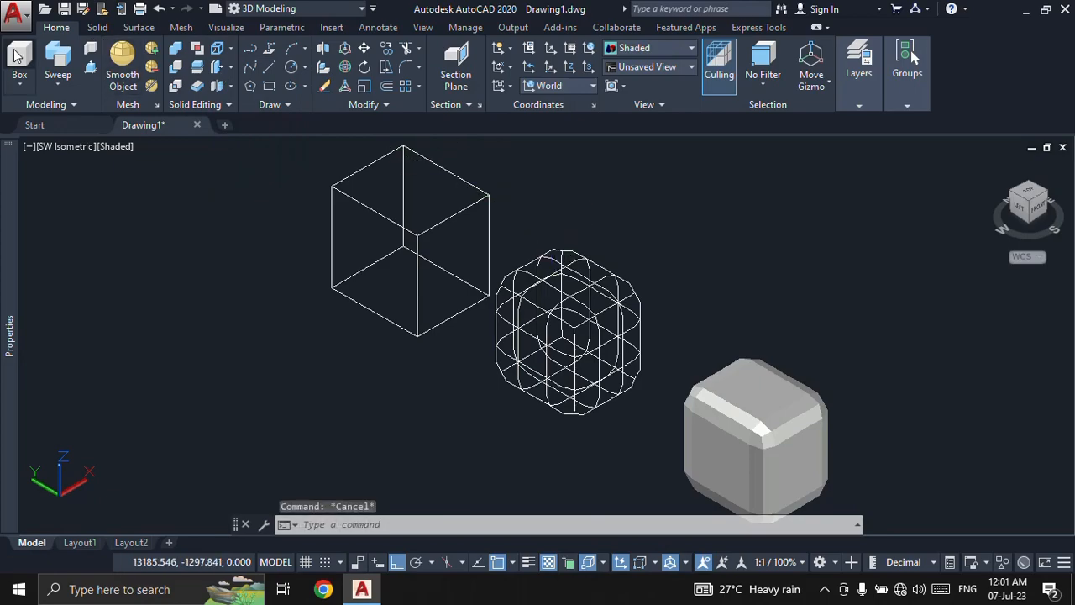
pyautogui.moveTo(278, 224); pyautogui.dragTo(469, 145, button='middle')
pyautogui.click(312, 272)
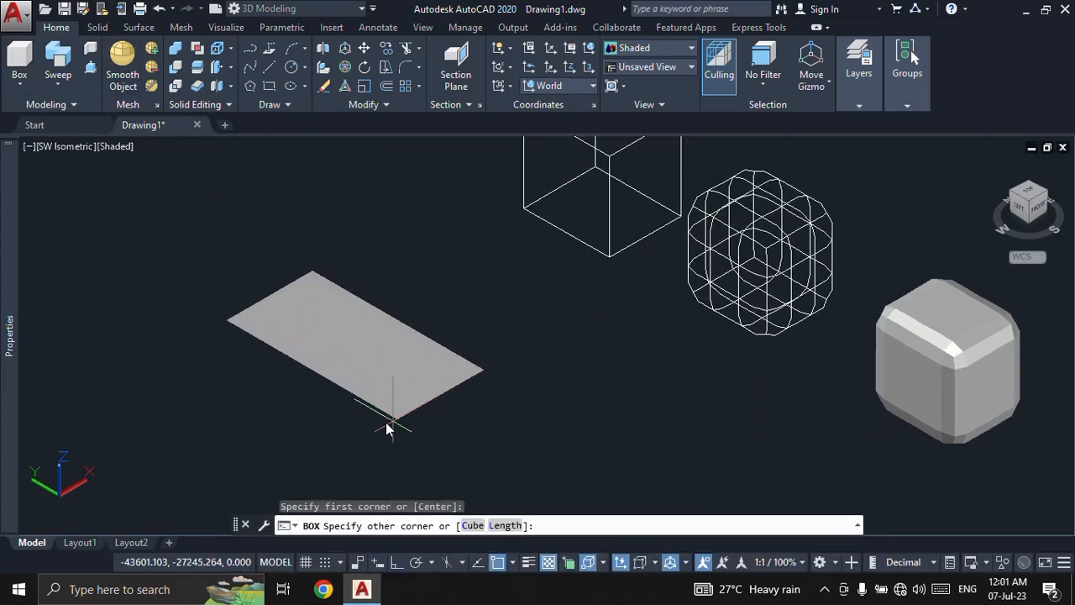
pyautogui.click(315, 443)
pyautogui.click(257, 237)
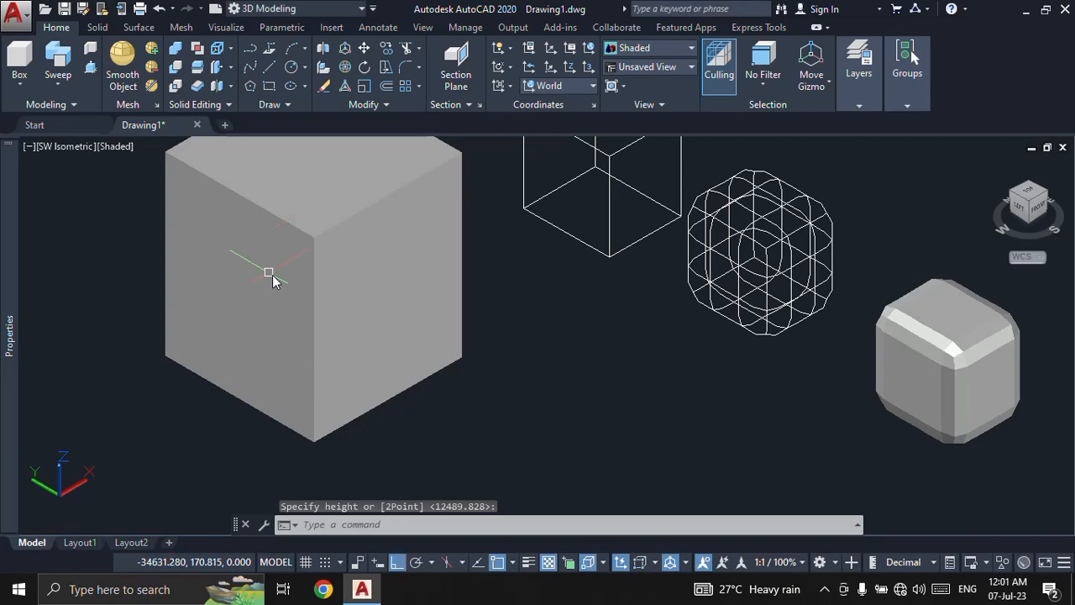
# Step: Draw a circle in the plane of the larger box's front face, centred near its upper corner at the left face
pyautogui.moveTo(273, 275); pyautogui.dragTo(336, 298, button='middle')
pyautogui.write('c')
pyautogui.press('Return')
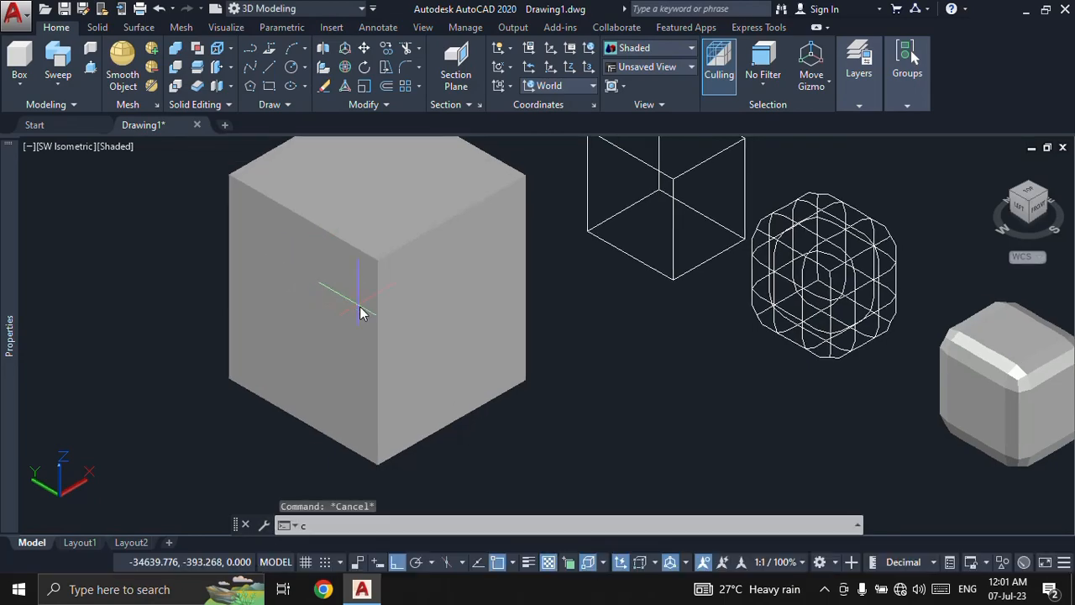
pyautogui.click(386, 254)
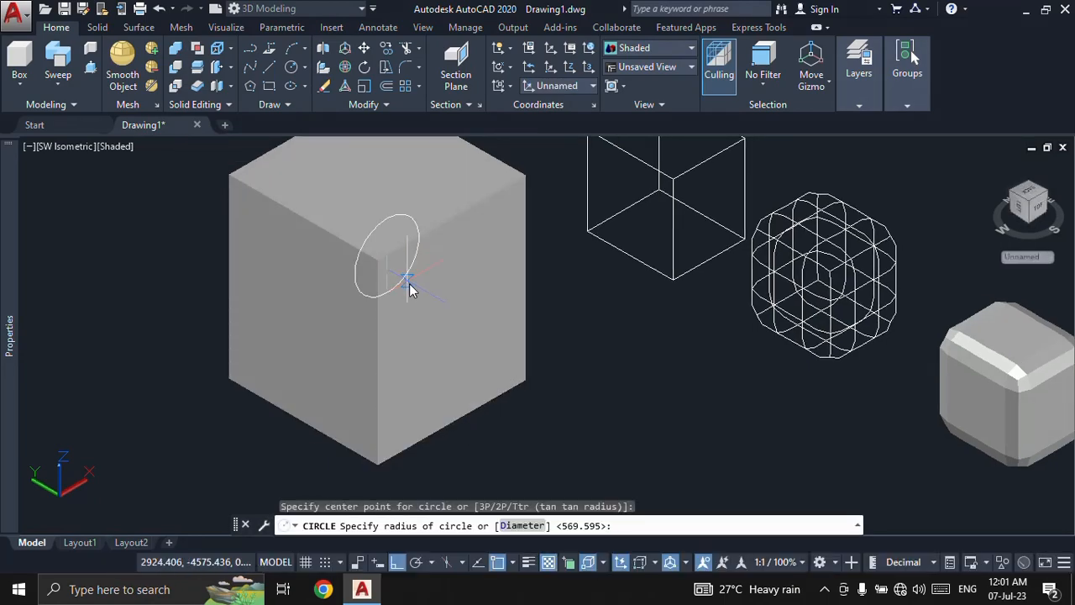
pyautogui.click(409, 287)
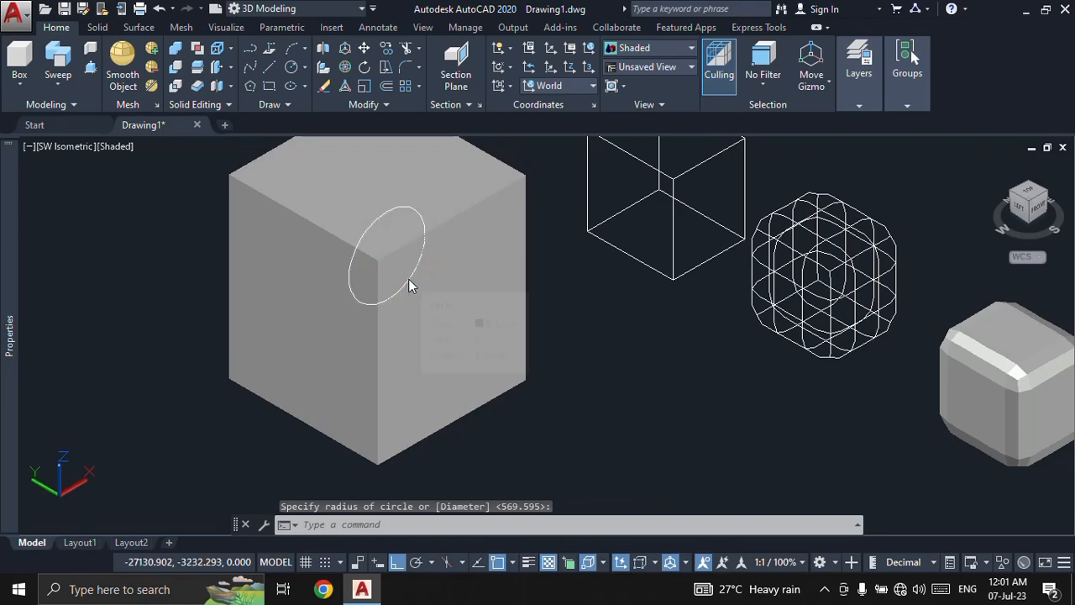
pyautogui.click(406, 279)
pyautogui.press('Escape')
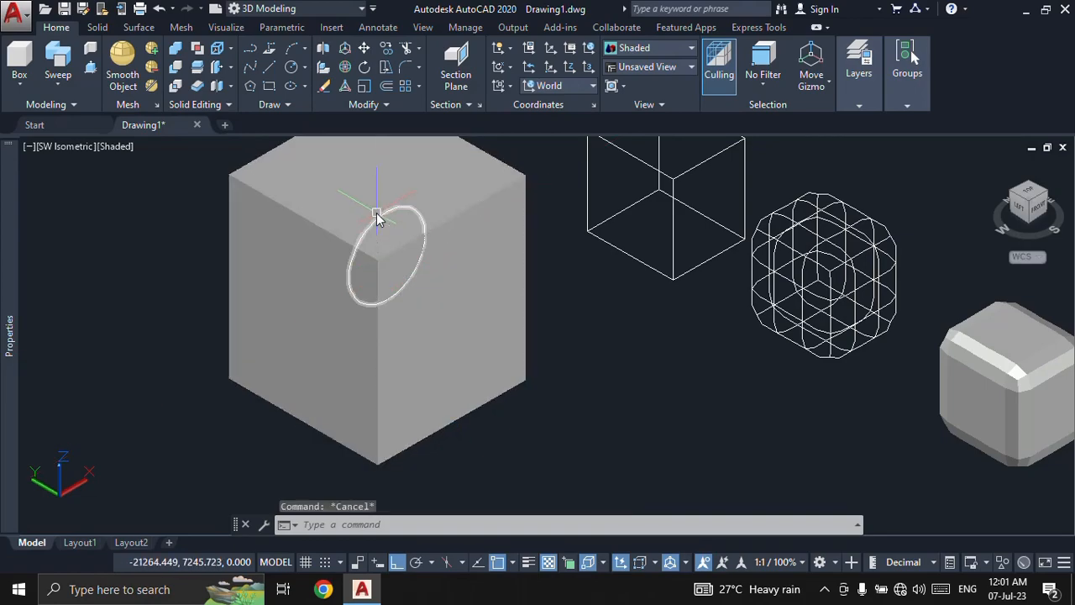
# Step: Move the circle straight down along the box's front face, away from its top edge
pyautogui.click(392, 212)
pyautogui.write('m')
pyautogui.press('Return')
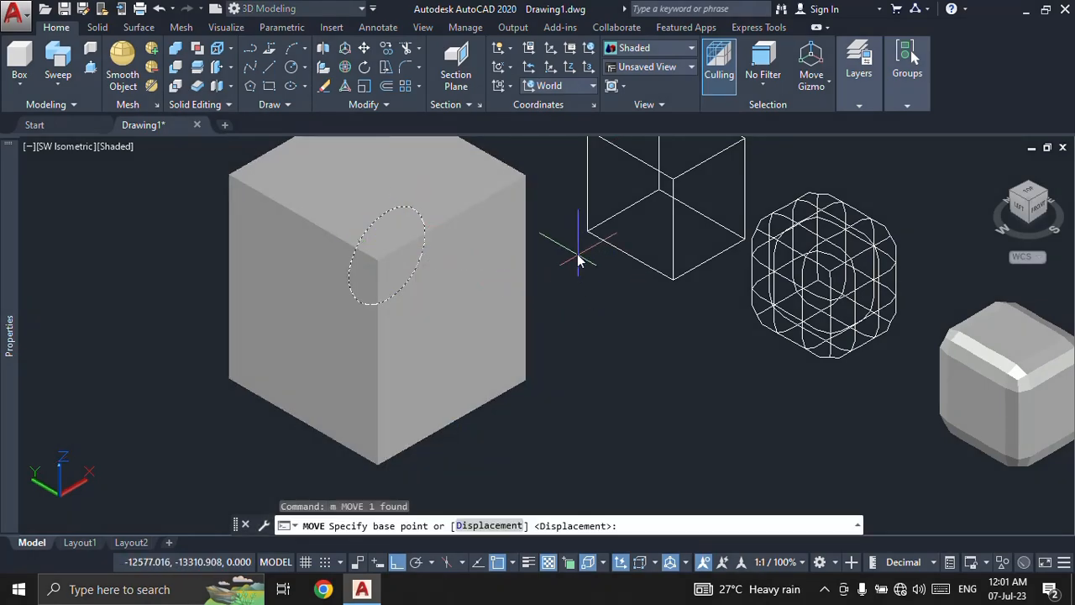
pyautogui.click(577, 251)
pyautogui.click(602, 363)
pyautogui.press('Return')
pyautogui.write('p')
pyautogui.press('Return')
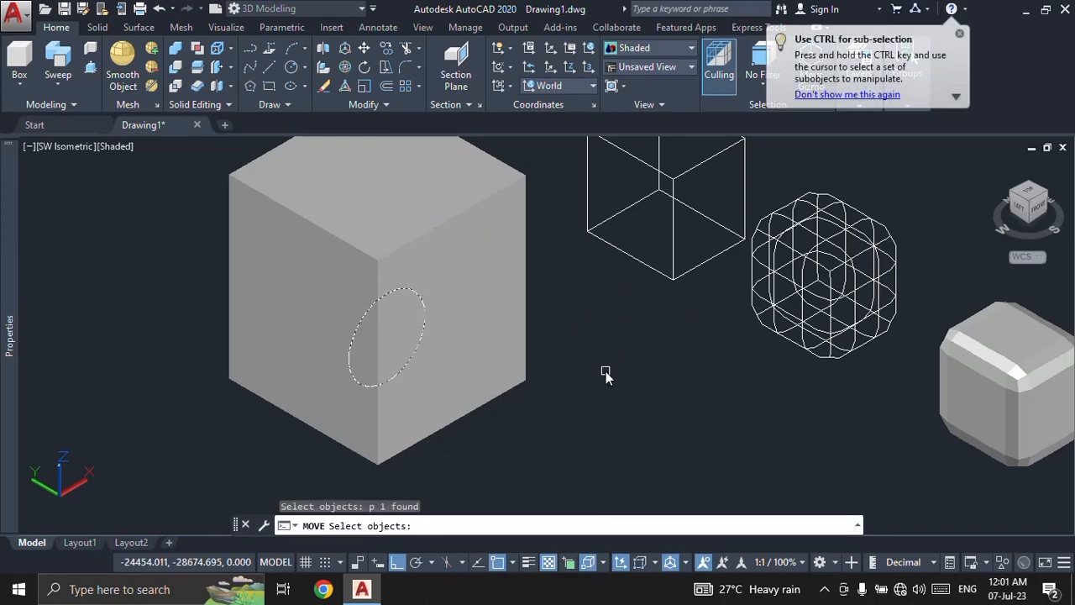
pyautogui.click(585, 388)
pyautogui.click(629, 370)
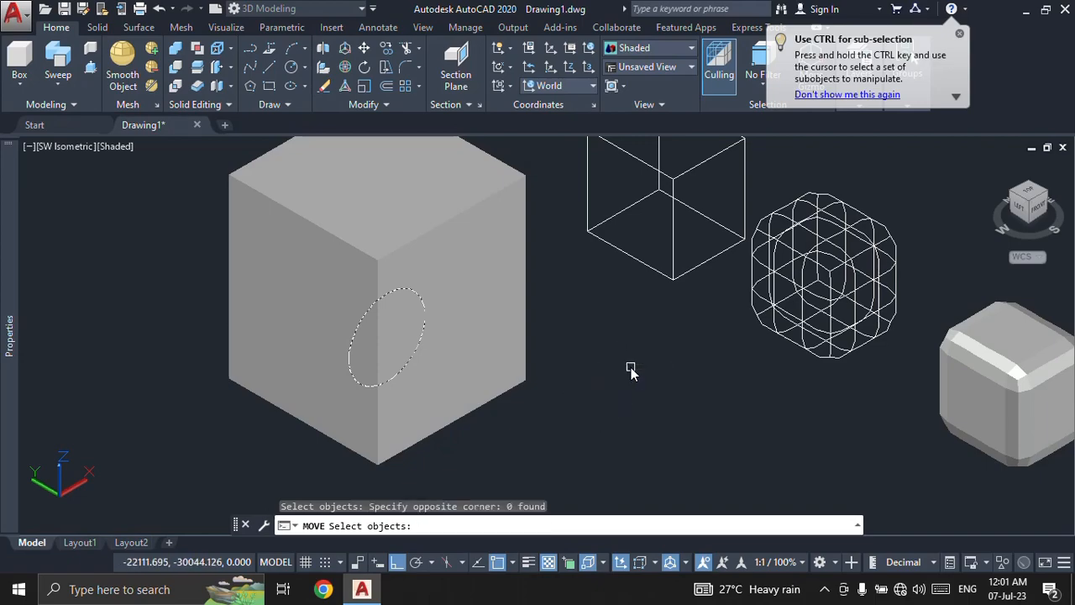
pyautogui.press('Escape')
pyautogui.press('Escape')
# Step: Move the previously selected circle about 7255 units along the X axis so it lies within the larger box's front face
pyautogui.write('m')
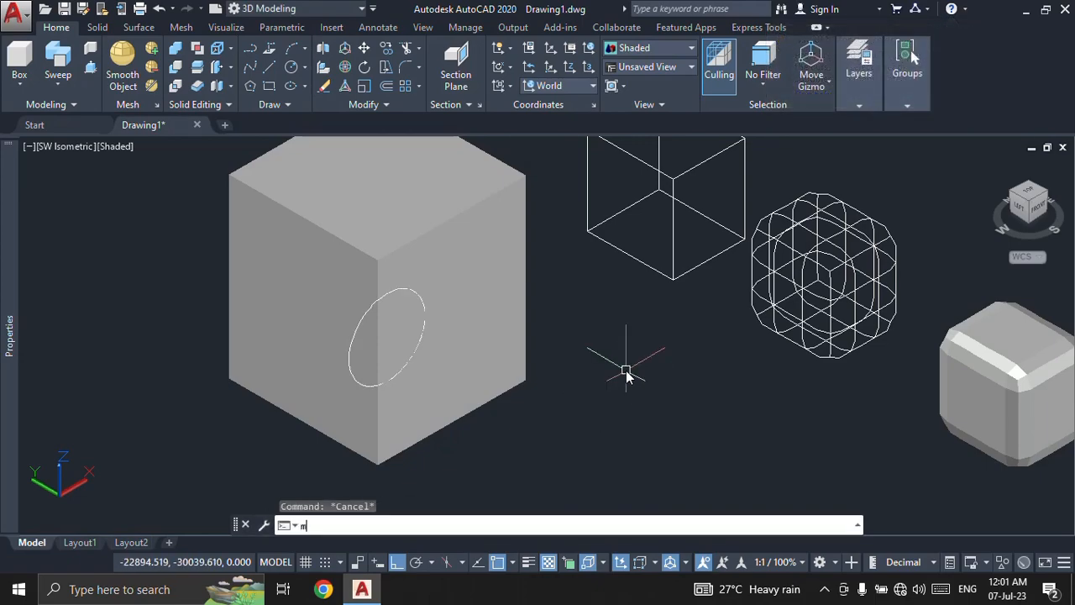
pyautogui.press('Return')
pyautogui.write('p')
pyautogui.press('Return')
pyautogui.press('Return')
pyautogui.click(572, 427)
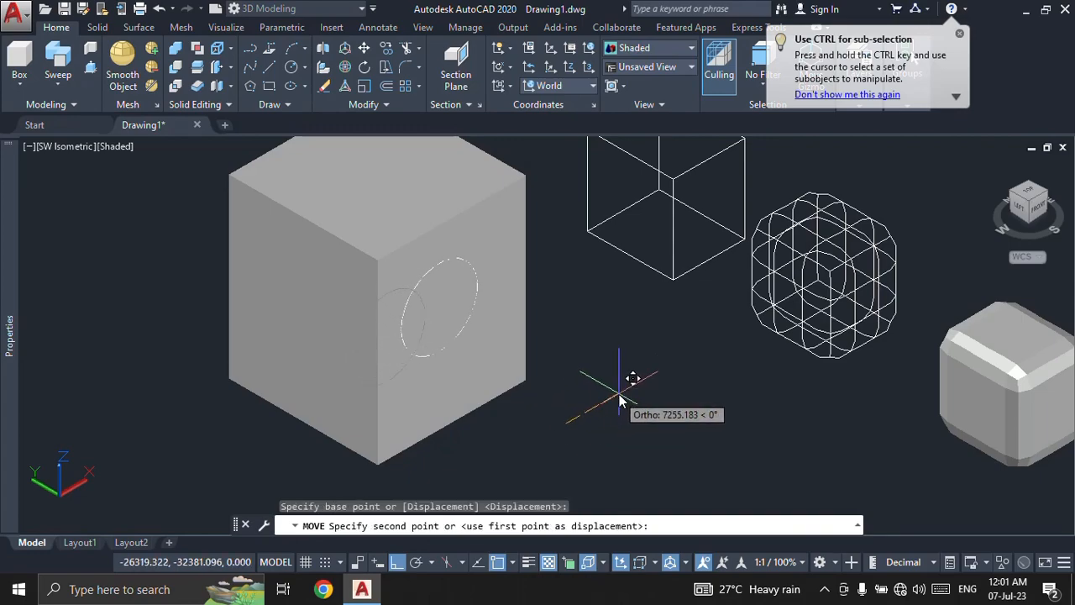
pyautogui.click(619, 394)
pyautogui.press('Escape')
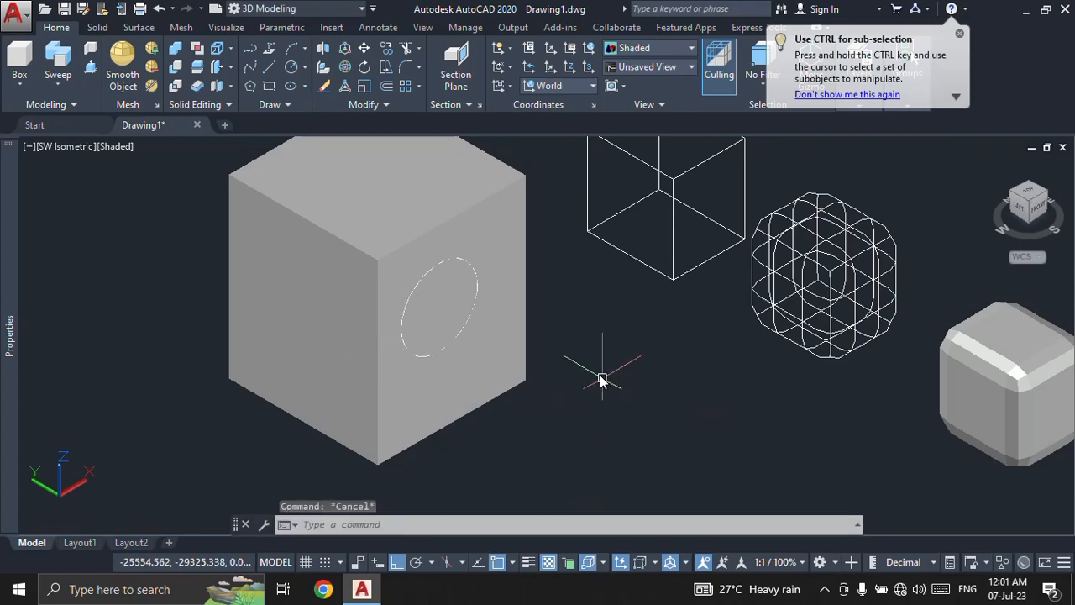
# Step: Clear the accidental selection of the larger box and display the model in the 2D Wireframe visual style
pyautogui.click(476, 277)
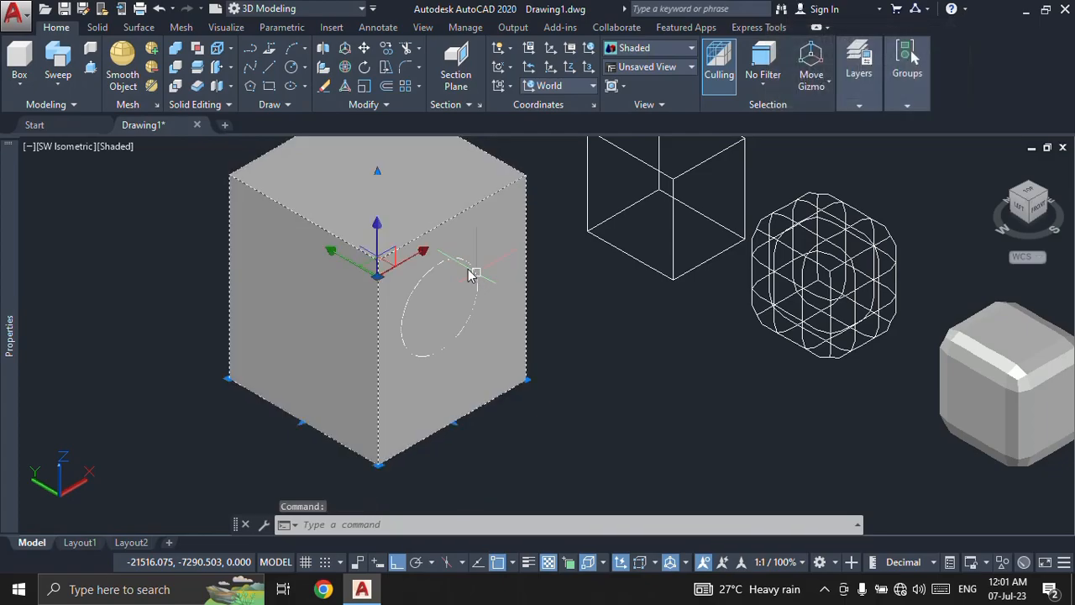
pyautogui.press('Escape')
pyautogui.click(115, 146)
pyautogui.click(142, 186)
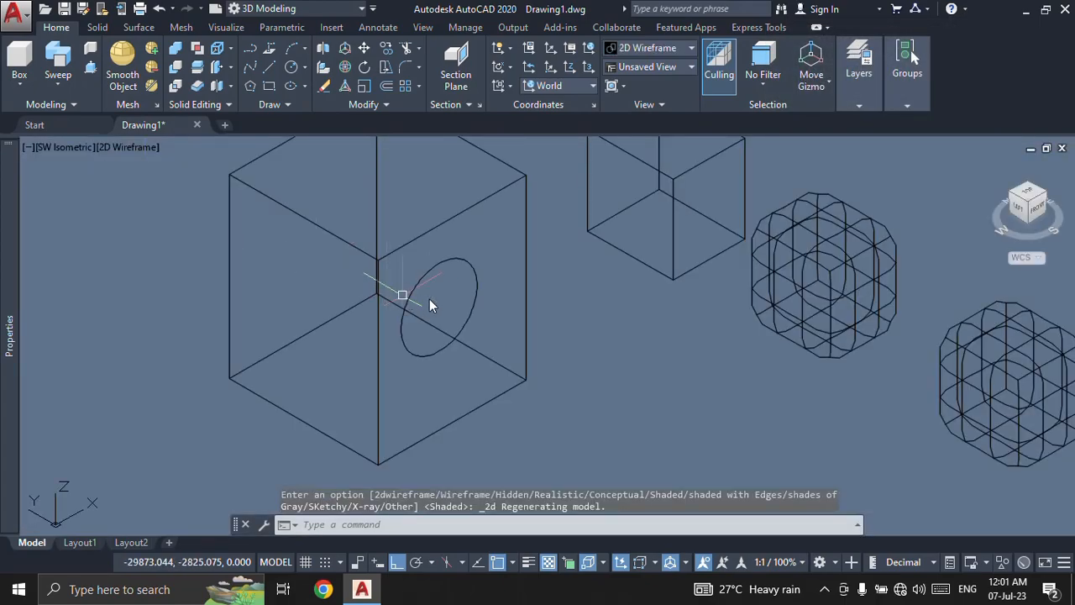
# Step: Erase the circle on the larger box's front face, and undo the erasure
pyautogui.click(430, 280)
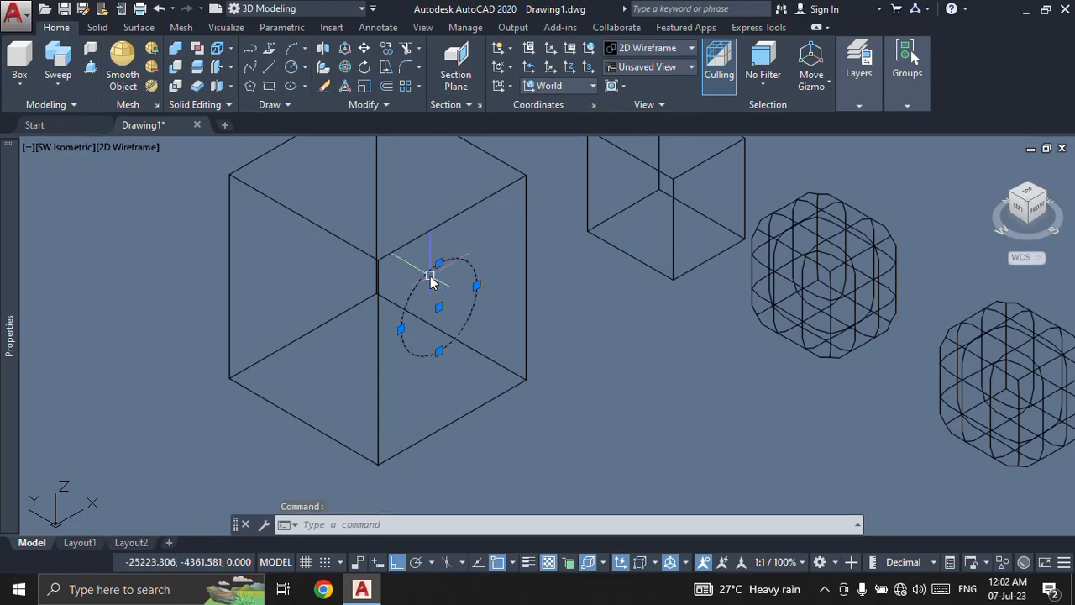
pyautogui.write('e')
pyautogui.press('Return')
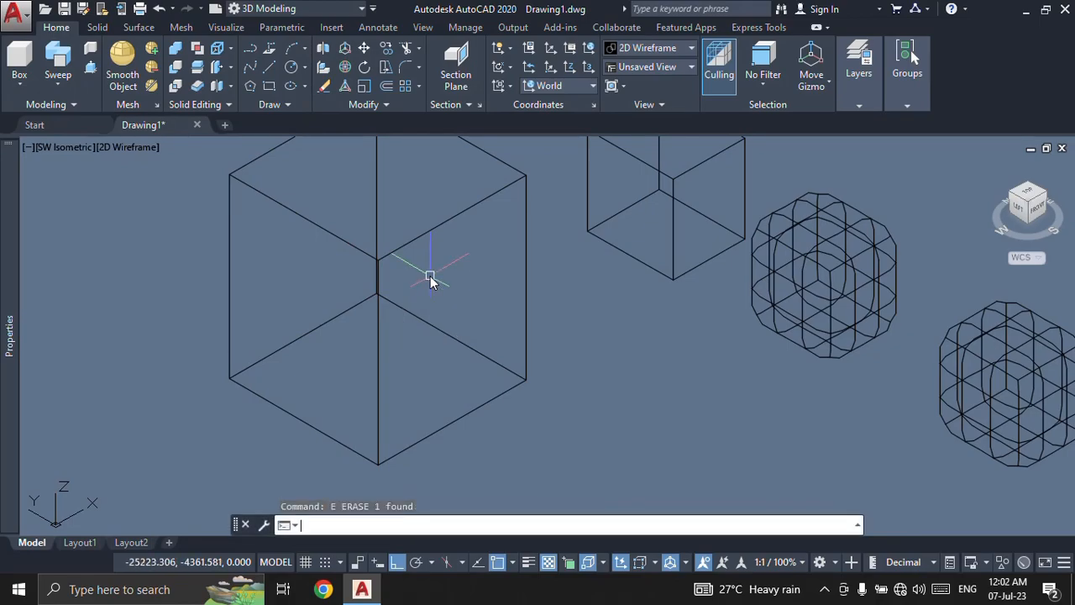
pyautogui.write('u')
pyautogui.press('Return')
pyautogui.press('Escape')
# Step: Imprint the circle onto the larger box's front face, answering Yes to deleting the source object
pyautogui.click(230, 47)
pyautogui.click(252, 105)
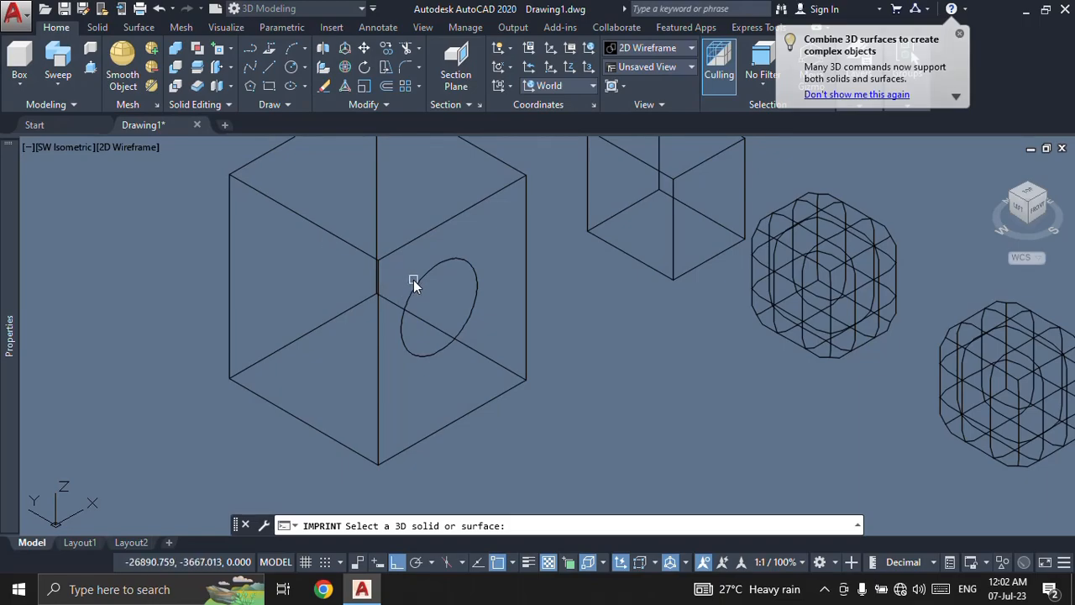
pyautogui.click(419, 238)
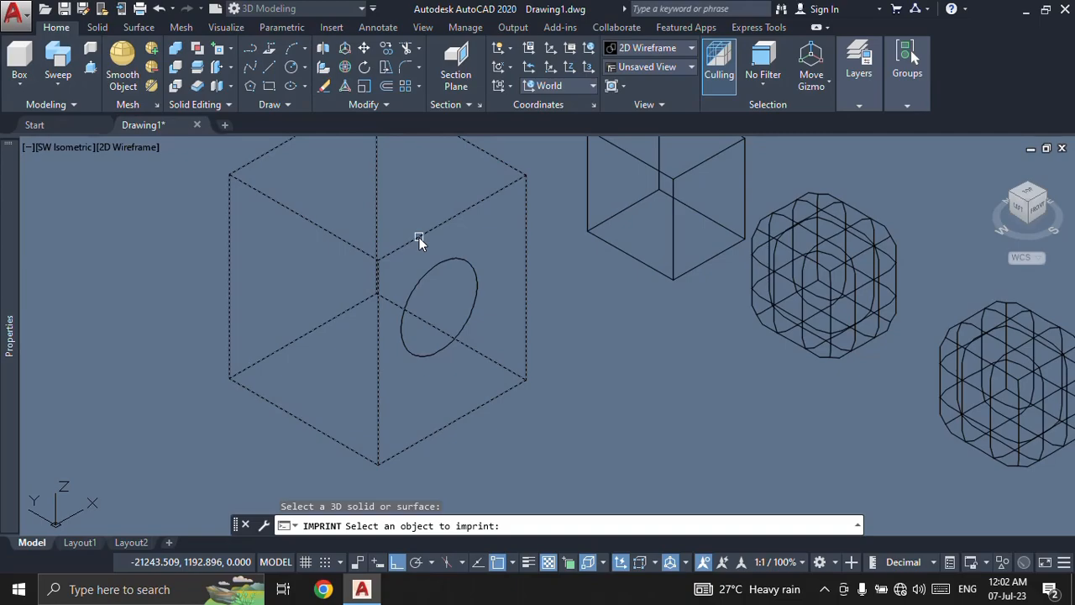
pyautogui.click(430, 280)
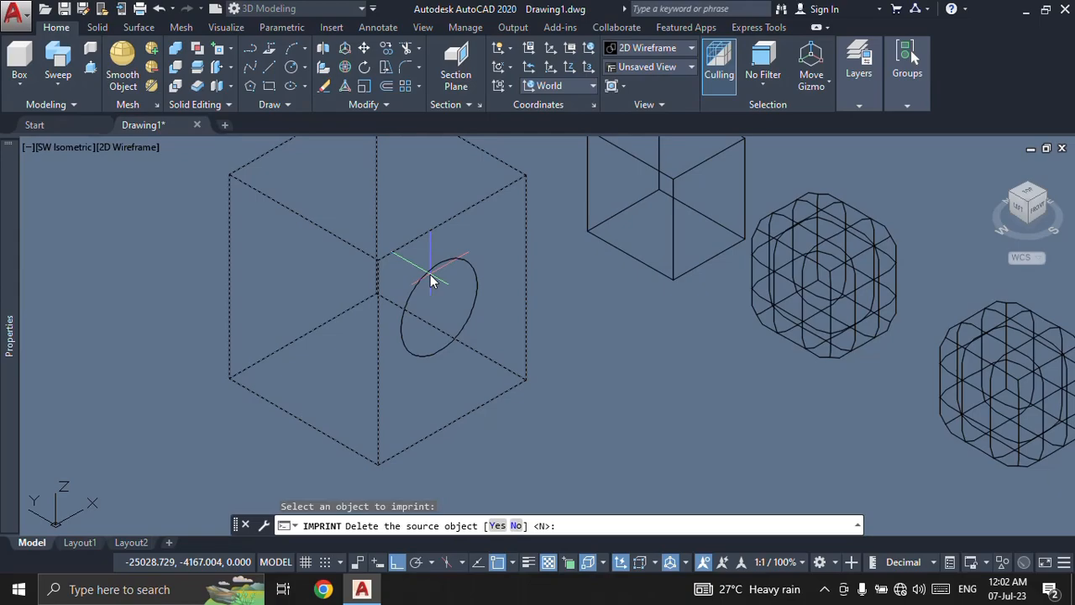
pyautogui.press('Return')
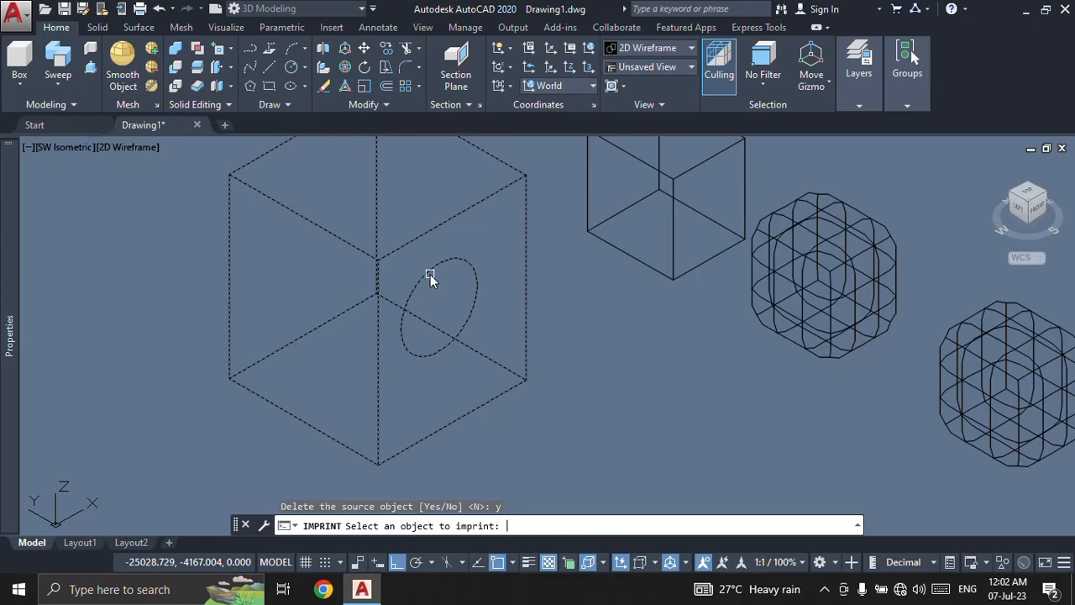
pyautogui.press('Return')
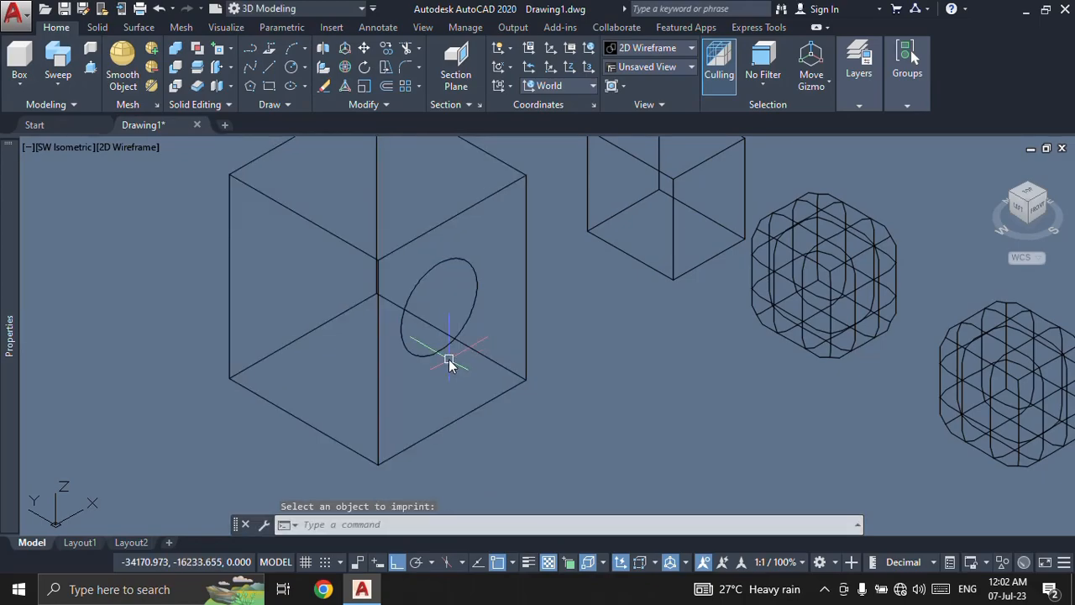
# Step: Display the model in the Shaded visual style and select the larger box to inspect the imprinted circle
pyautogui.click(120, 147)
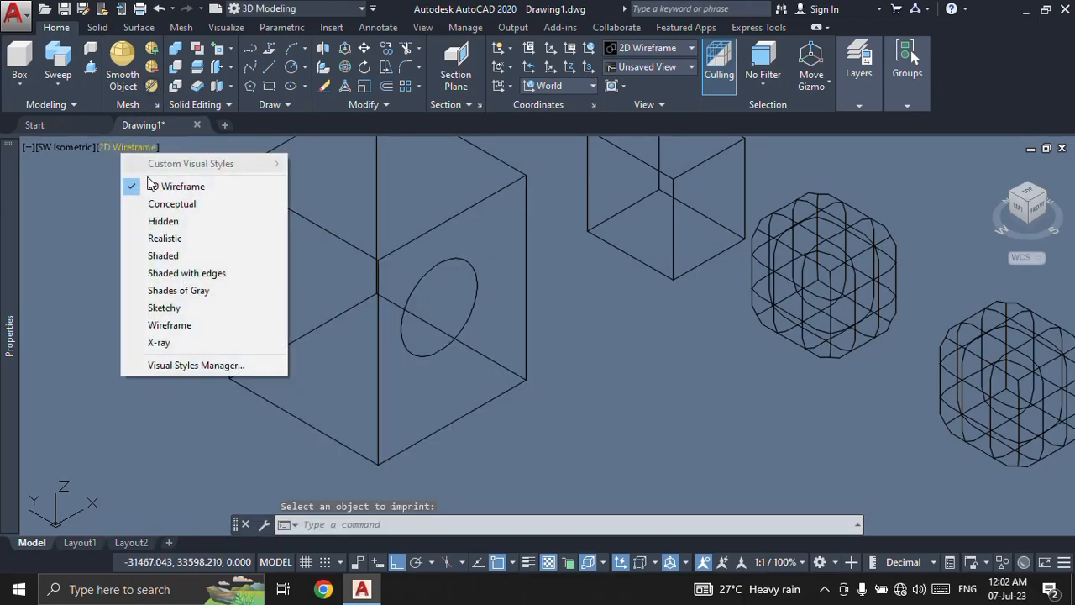
pyautogui.click(180, 256)
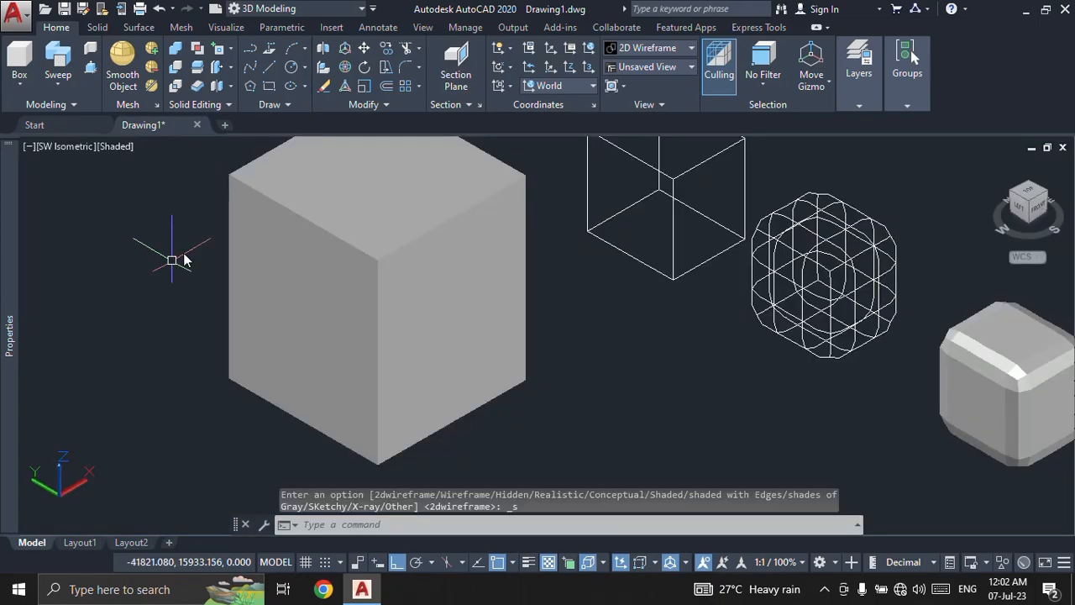
pyautogui.click(329, 254)
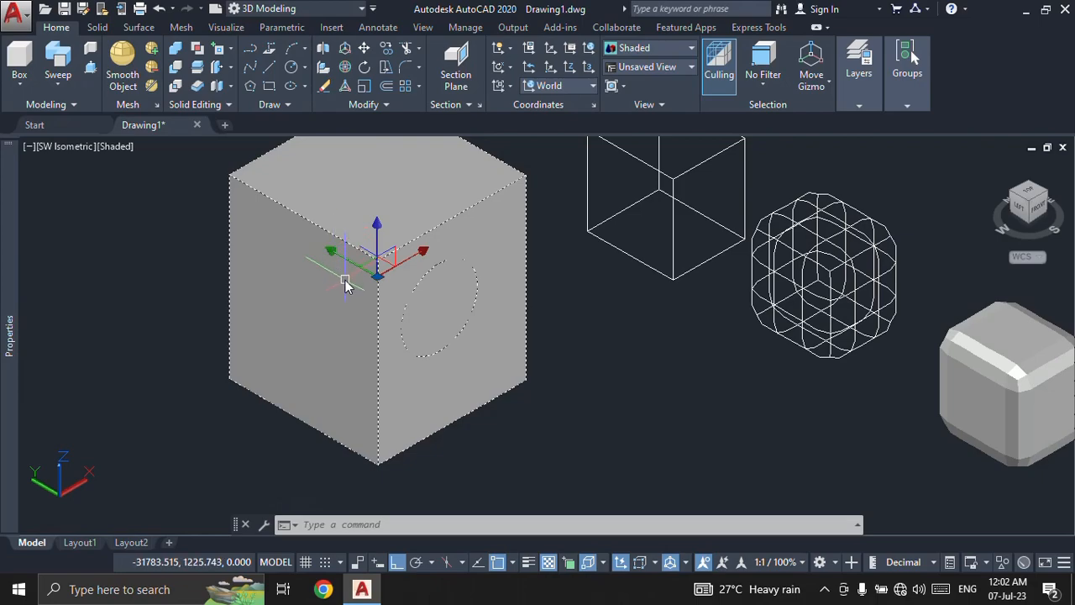
pyautogui.click(233, 49)
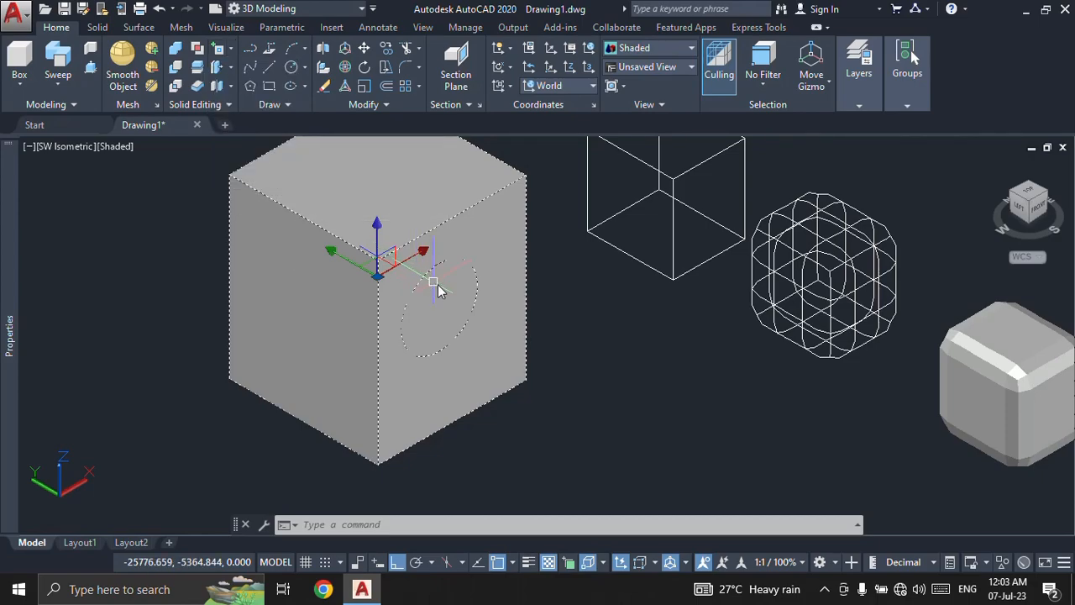
pyautogui.press('Escape')
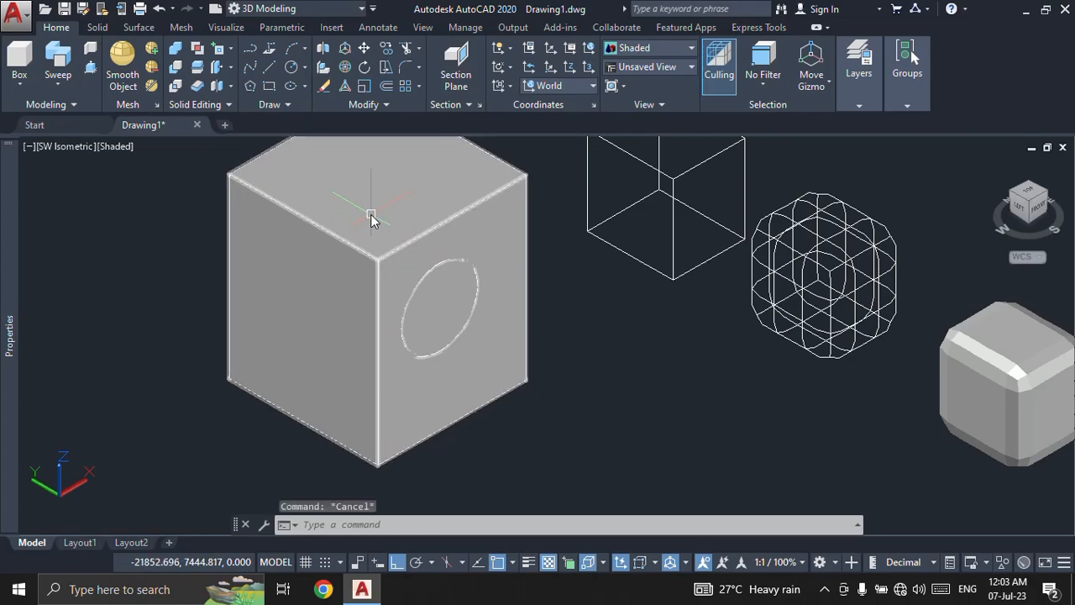
pyautogui.moveTo(355, 249)
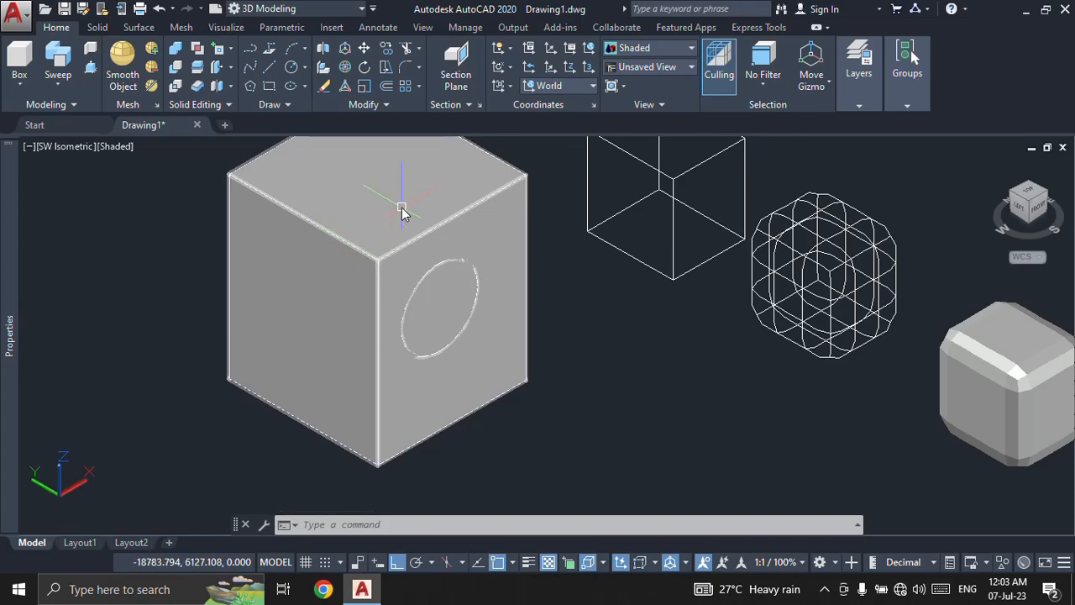
pyautogui.moveTo(387, 165)
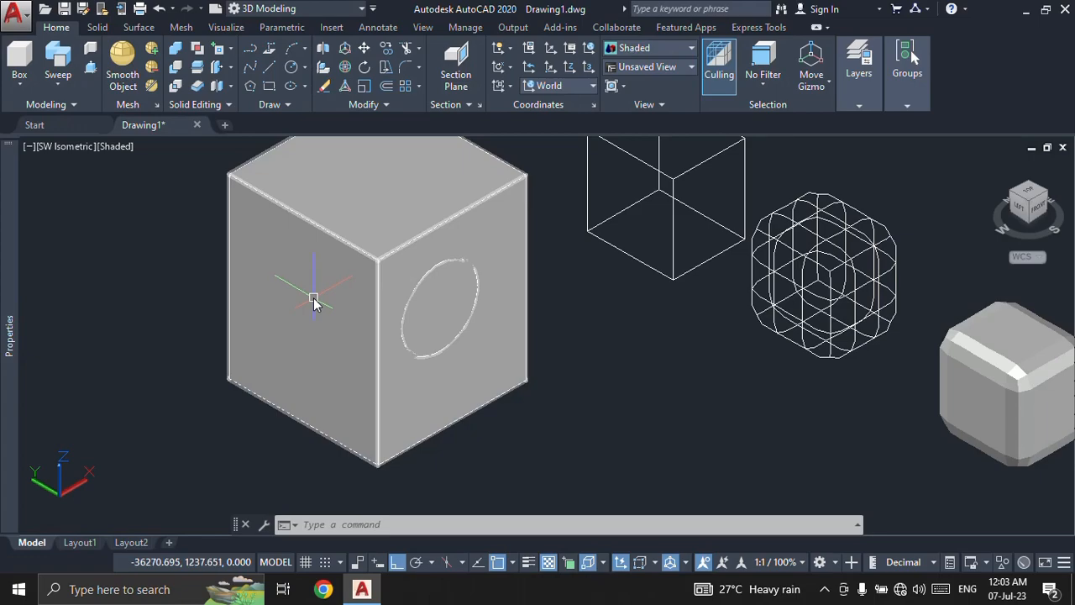
# Step: Select the larger box, set its color to yellow, and clear the selection
pyautogui.click(451, 470)
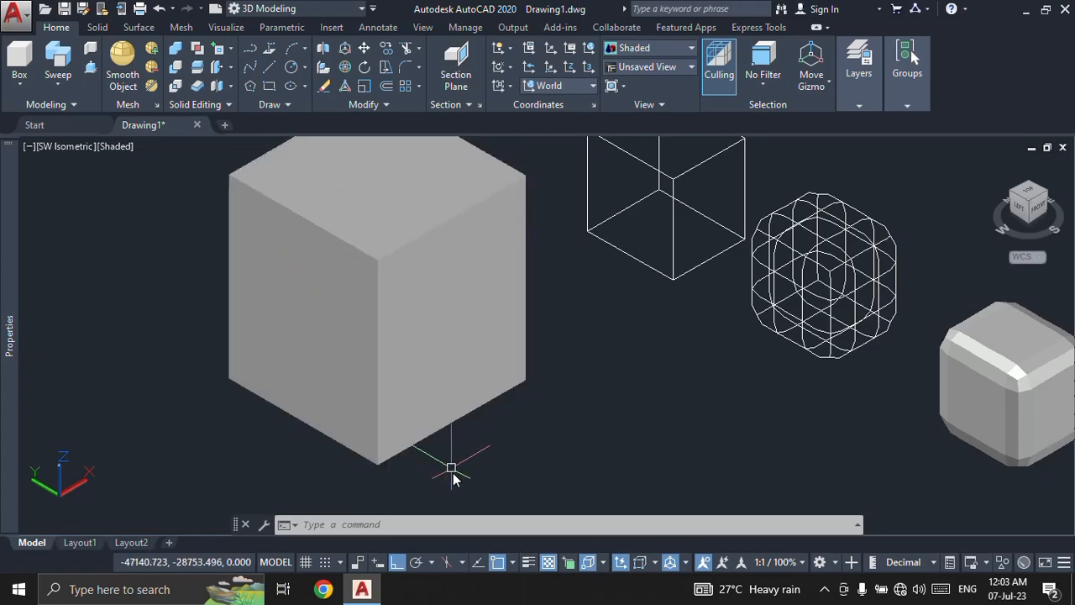
pyautogui.click(85, 320)
pyautogui.moveTo(14, 288)
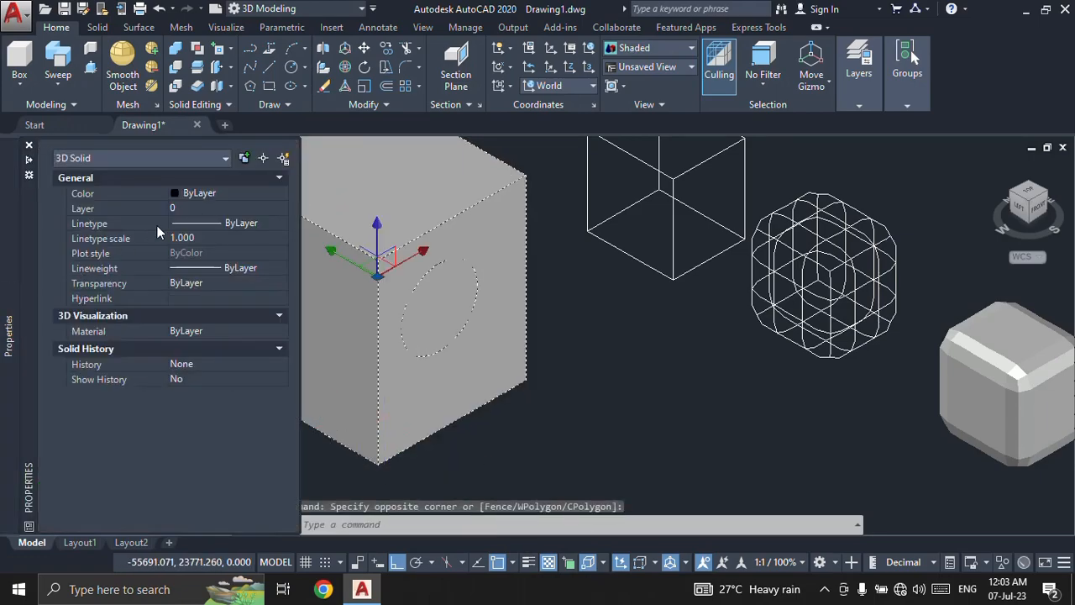
pyautogui.click(209, 193)
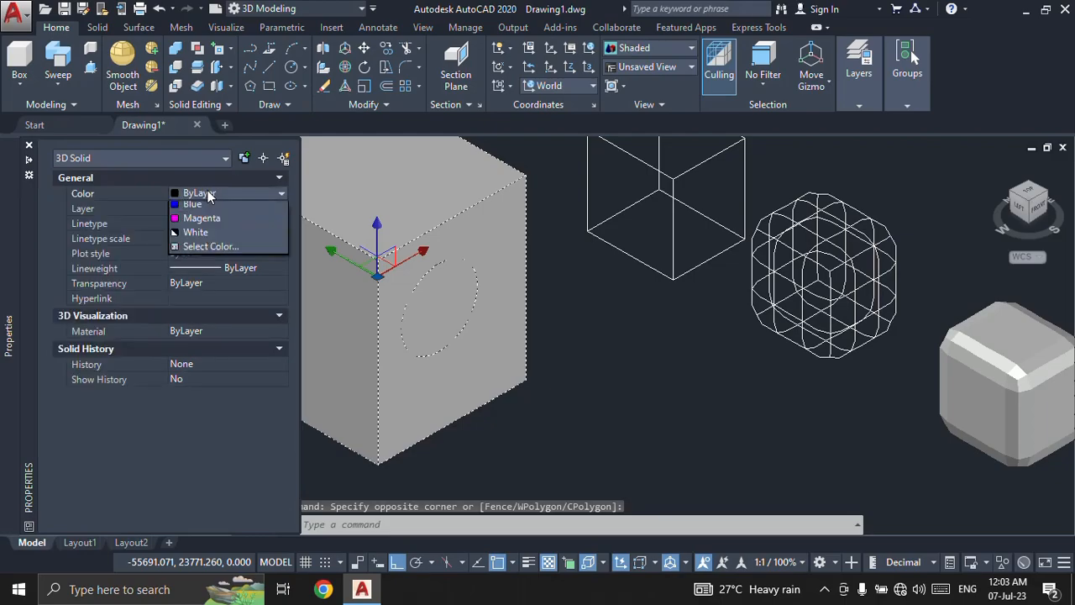
pyautogui.click(203, 255)
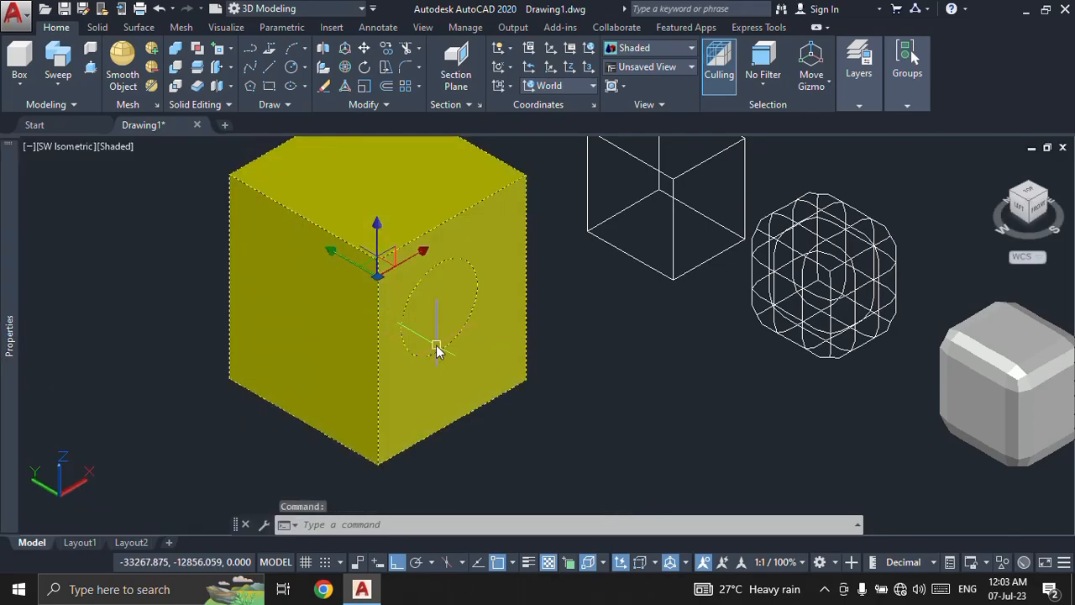
pyautogui.press('Escape')
pyautogui.click(440, 348)
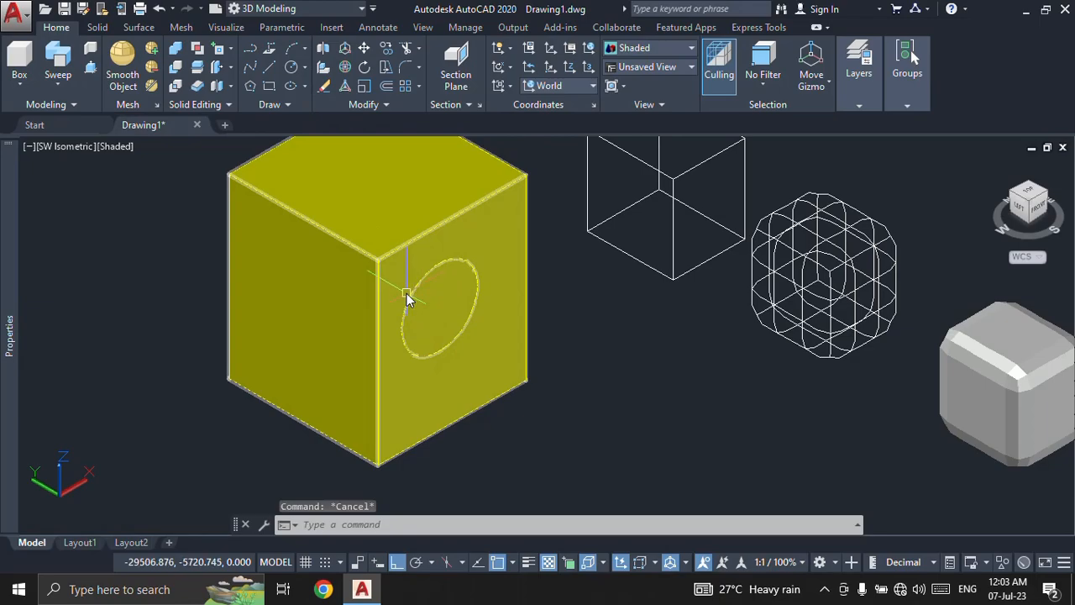
# Step: Color the box's near vertical edge and the upper edges of its left and front faces red with Color Edges
pyautogui.click(231, 52)
pyautogui.click(242, 132)
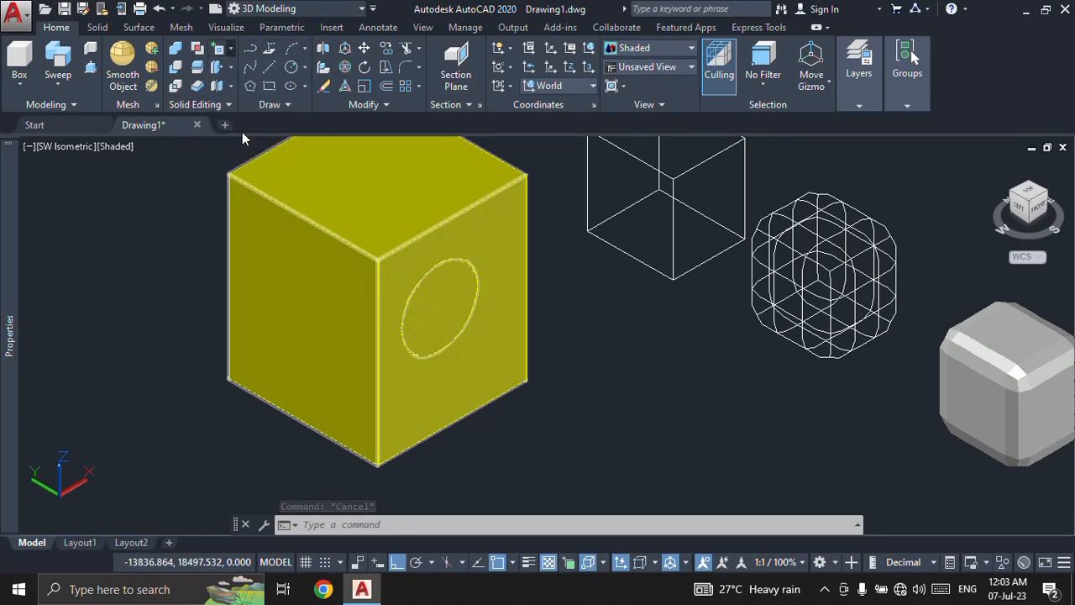
pyautogui.click(308, 221)
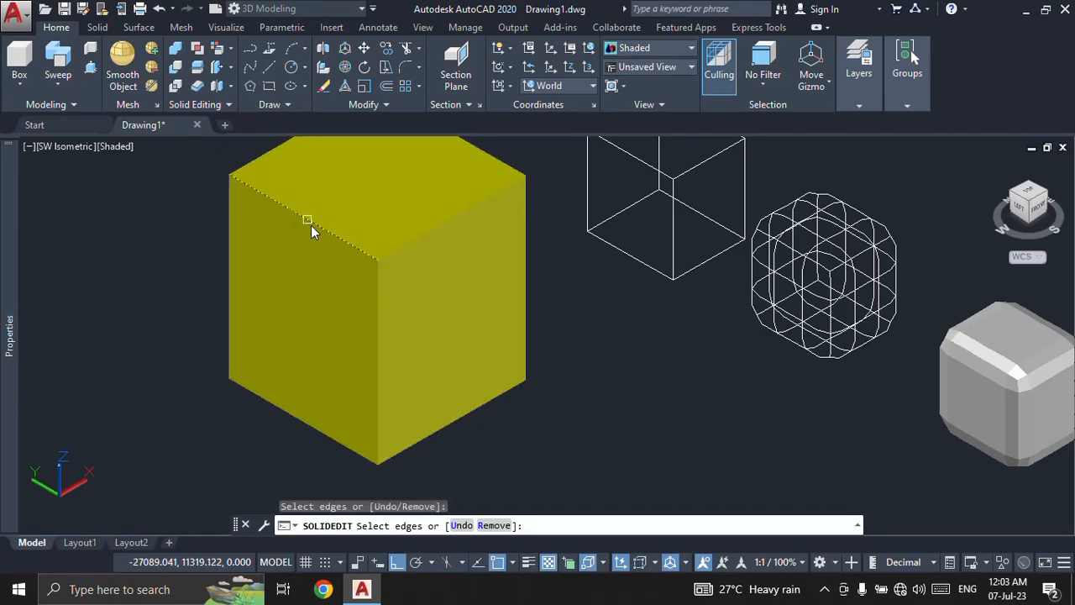
pyautogui.click(379, 288)
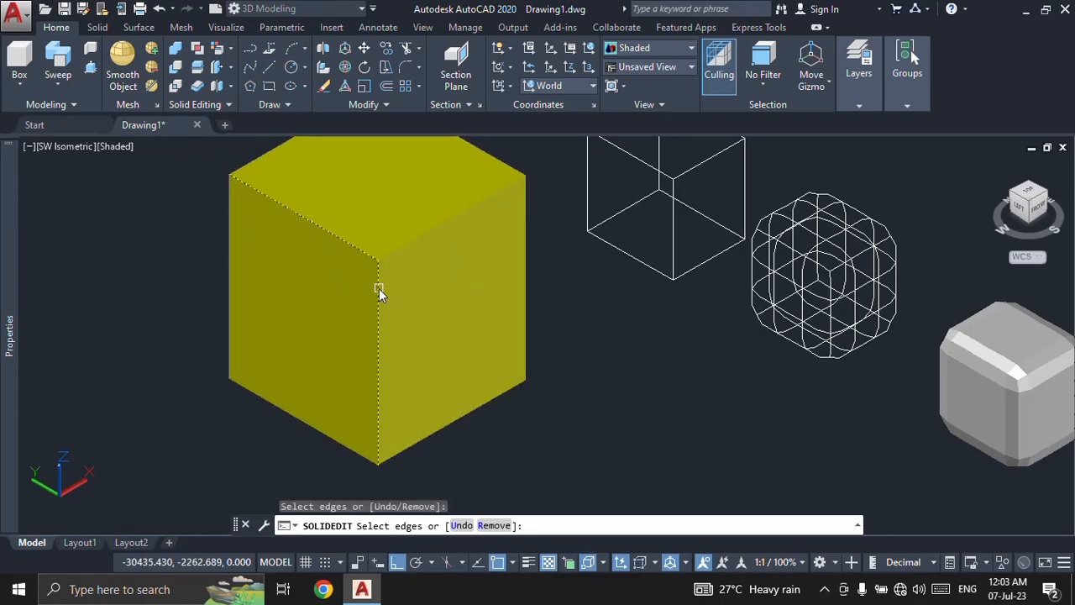
pyautogui.click(405, 246)
pyautogui.press('Return')
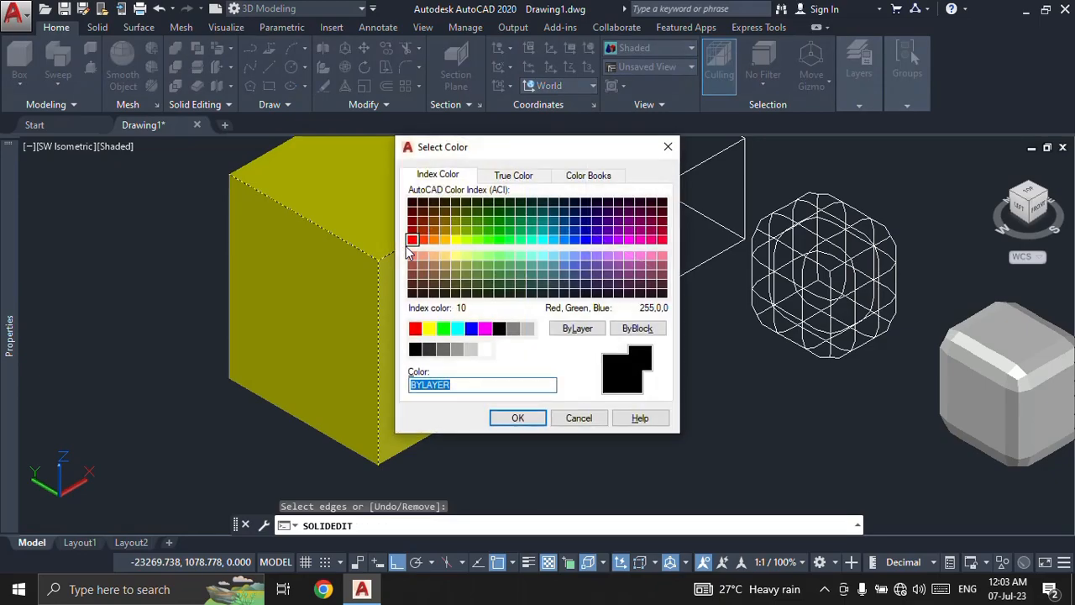
pyautogui.click(414, 328)
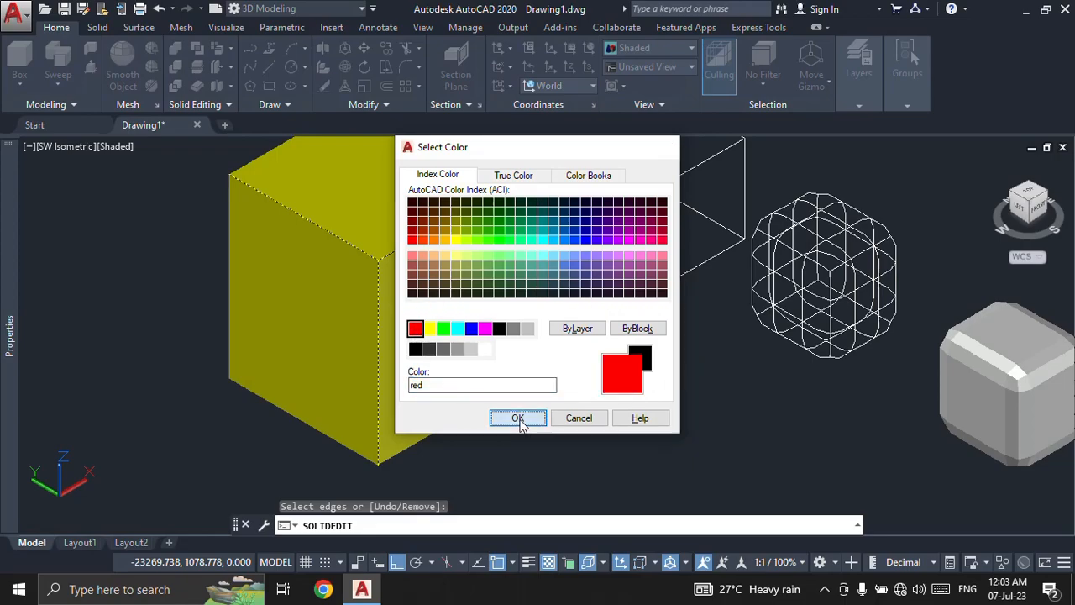
pyautogui.click(517, 416)
pyautogui.scroll(-2, 502, 377)
pyautogui.press('Return')
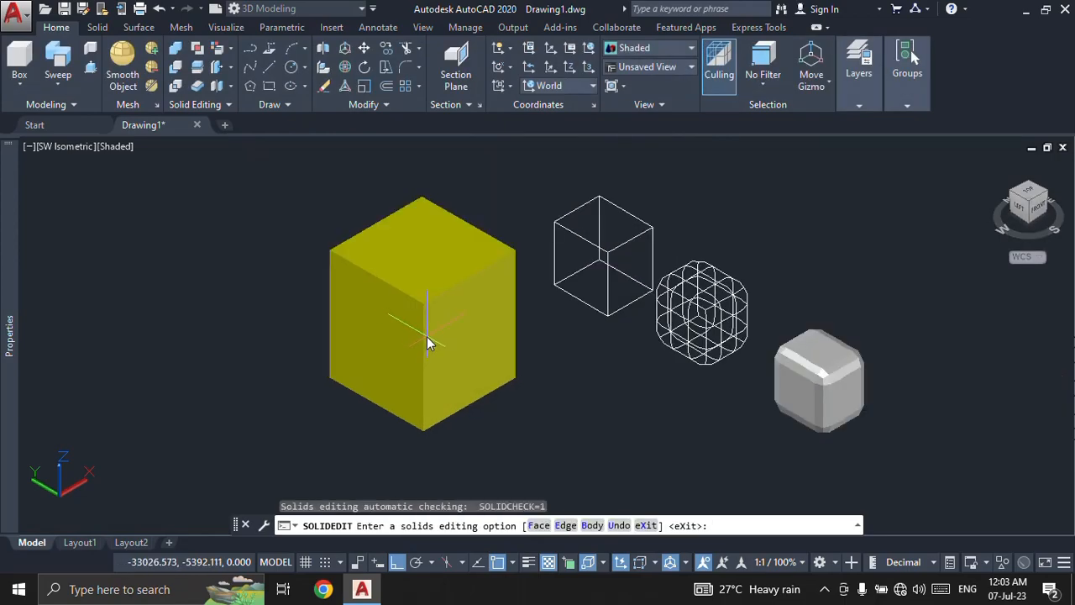
pyautogui.press('Return')
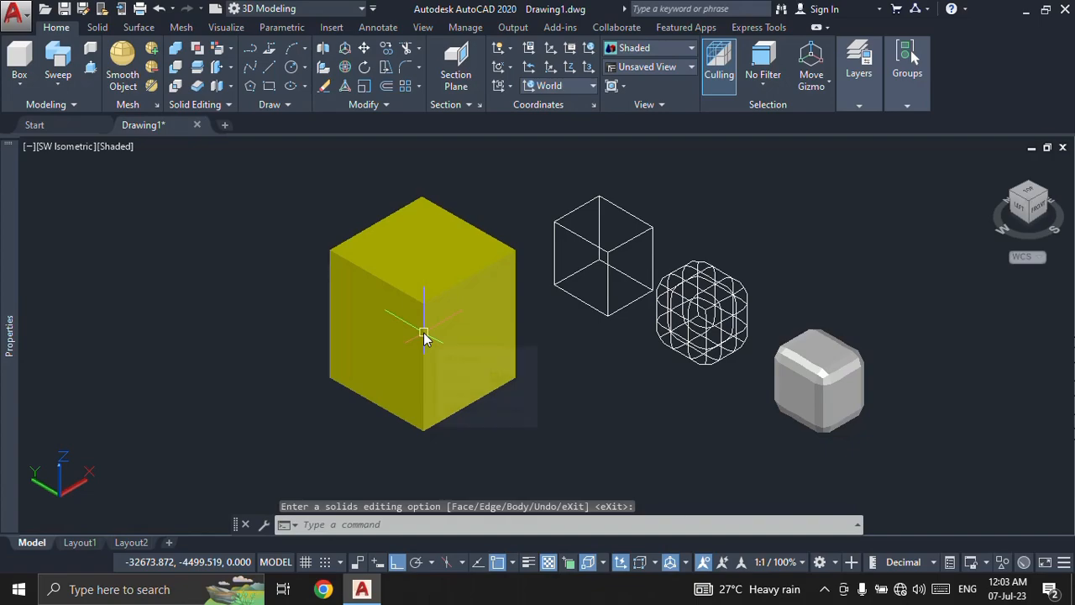
# Step: Select the yellow box and examine its recolored edges up close
pyautogui.press('Escape')
pyautogui.click(485, 417)
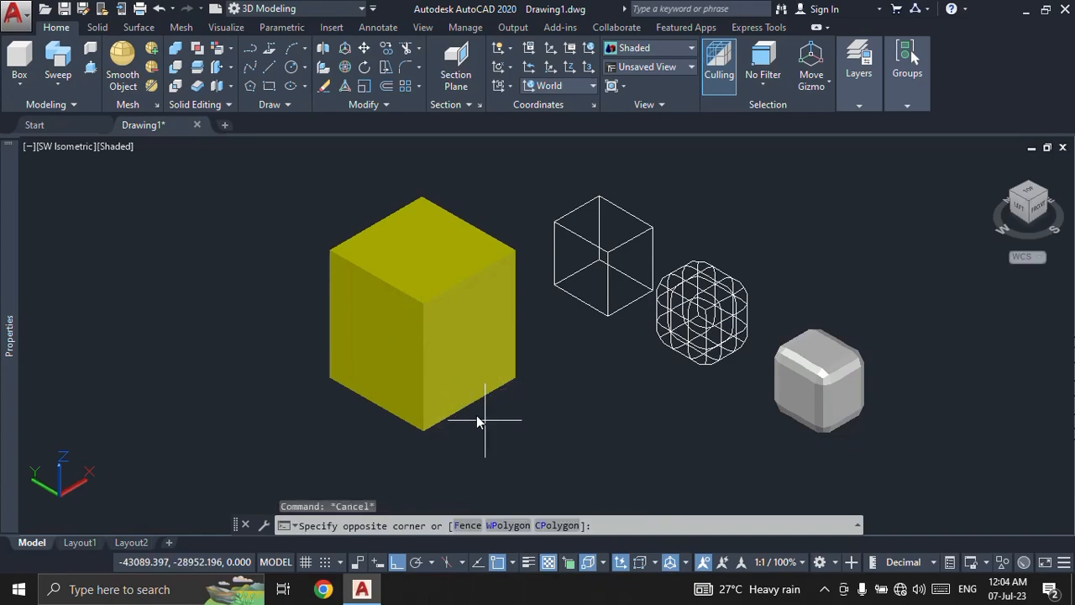
pyautogui.click(459, 393)
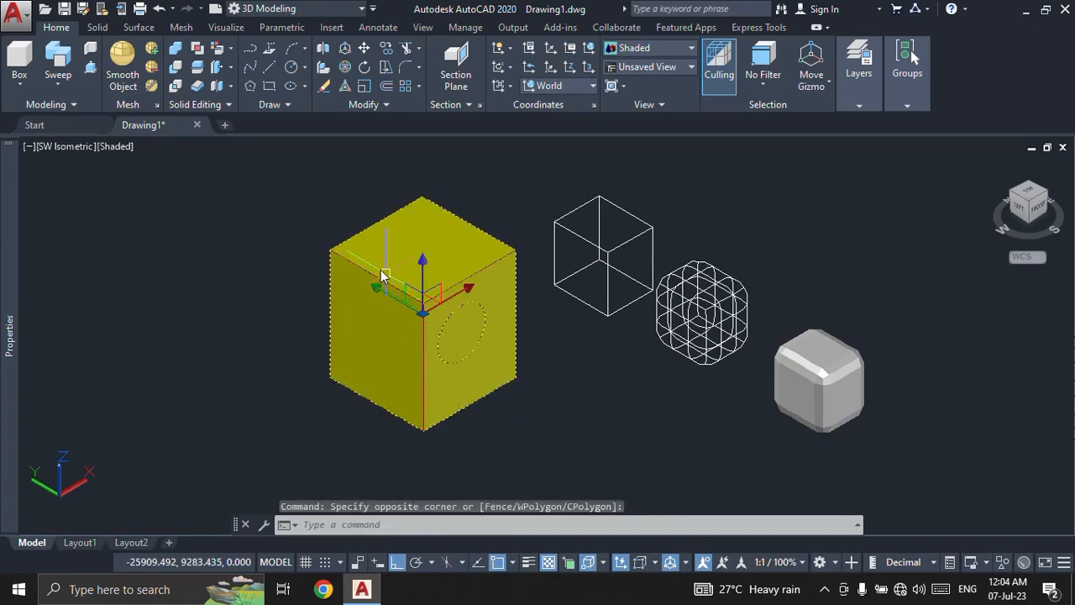
pyautogui.scroll(3, 376, 267)
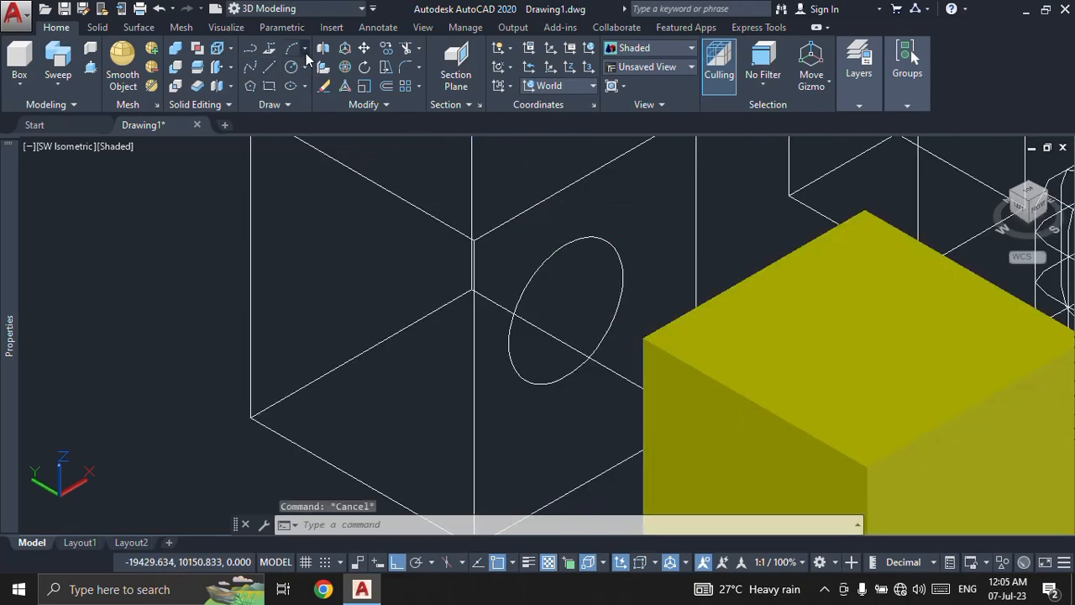
pyautogui.click(305, 50)
pyautogui.click(220, 49)
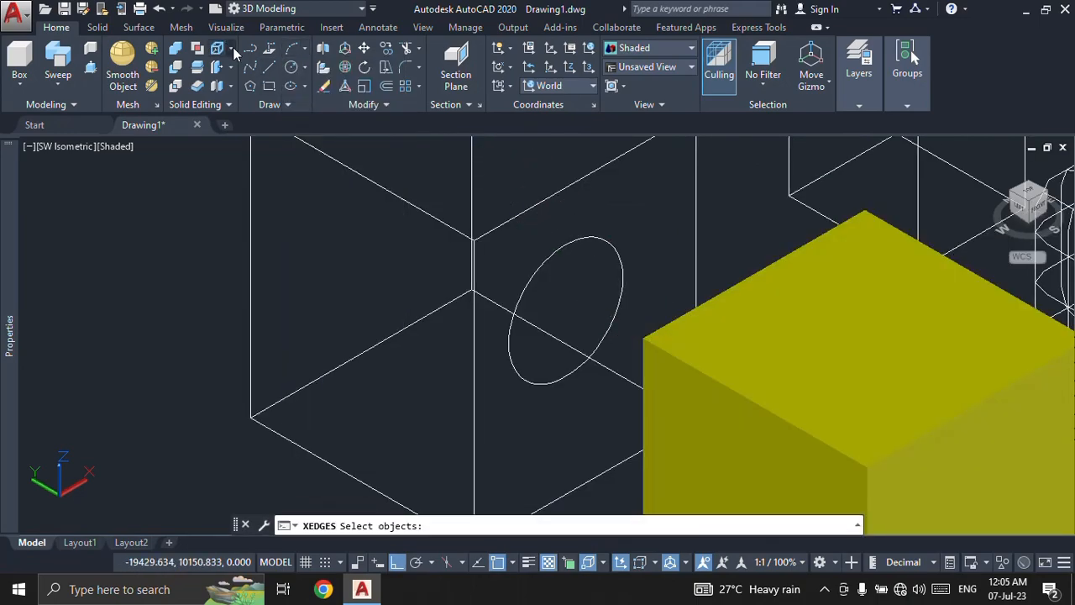
pyautogui.click(232, 50)
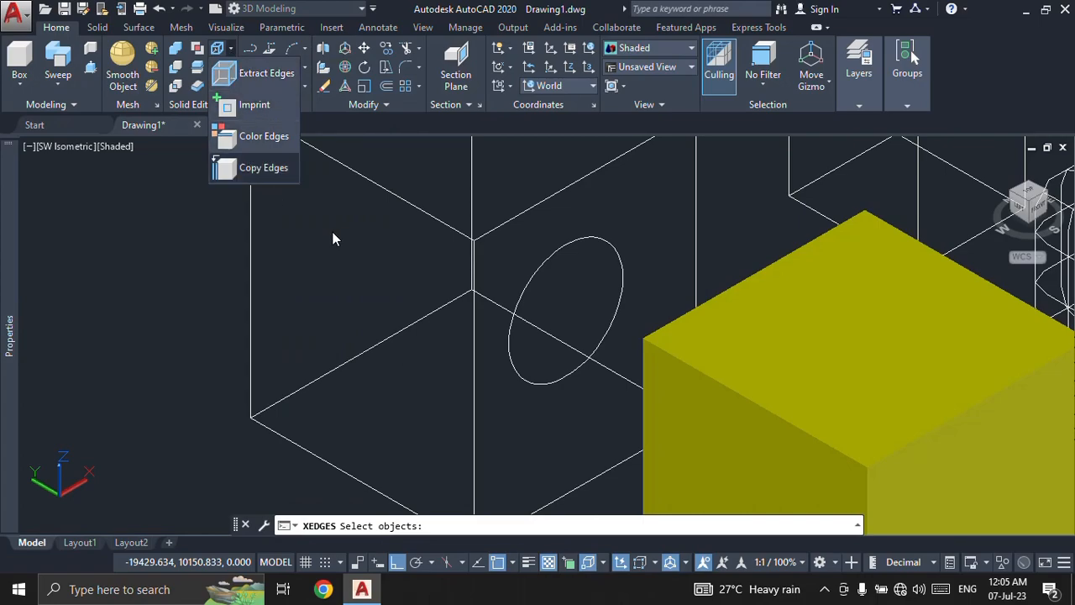
pyautogui.scroll(-5, 356, 290)
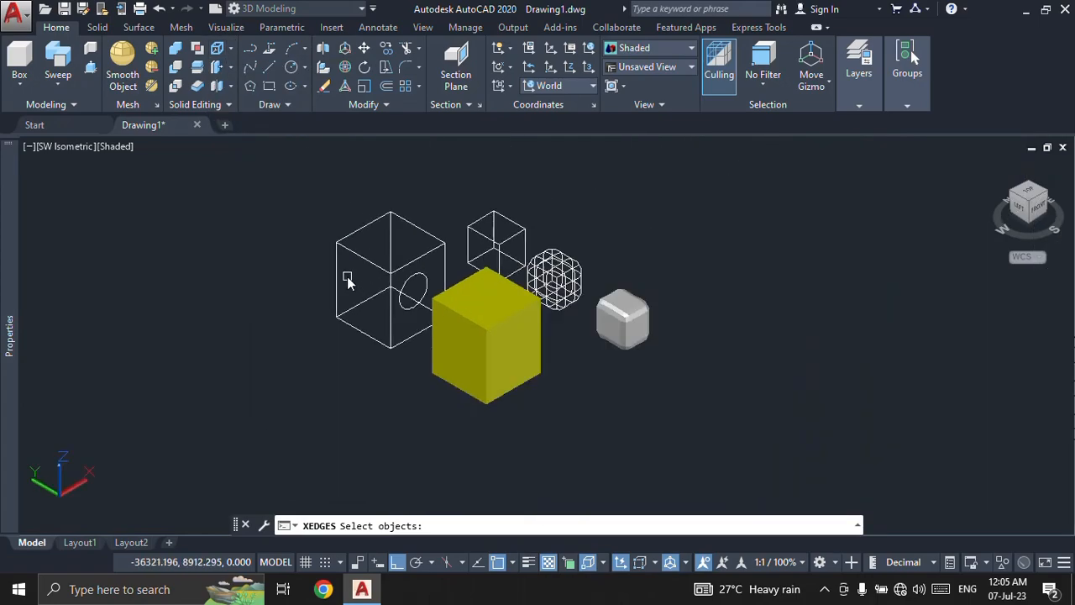
pyautogui.press('Escape')
pyautogui.press('Escape')
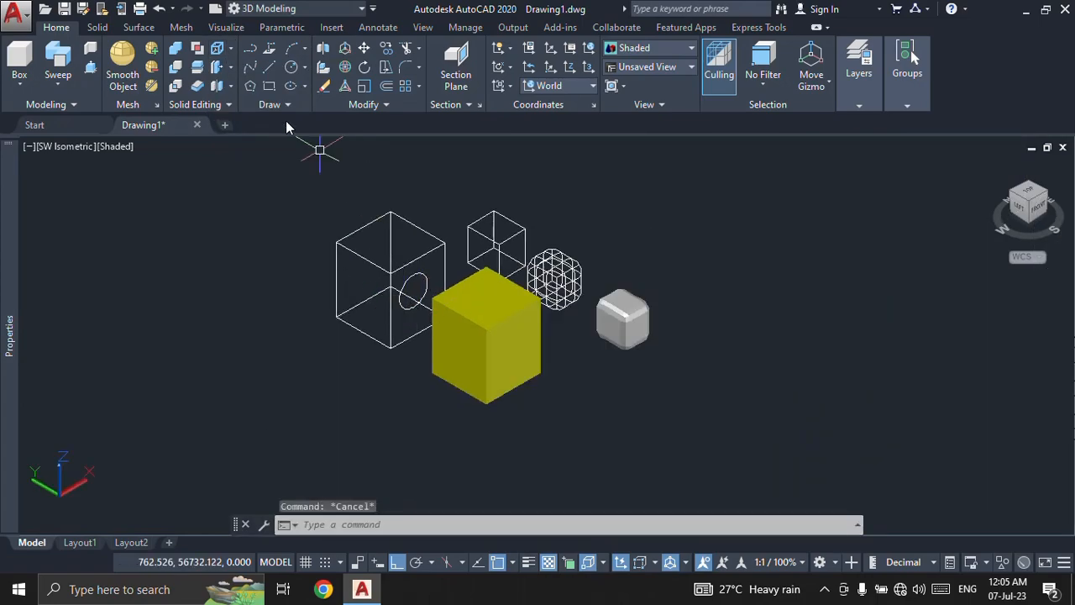
# Step: Copy the yellow box's left-face edges and the front face's upper and lower edges to the empty area behind the small rounded box
pyautogui.click(230, 49)
pyautogui.click(239, 175)
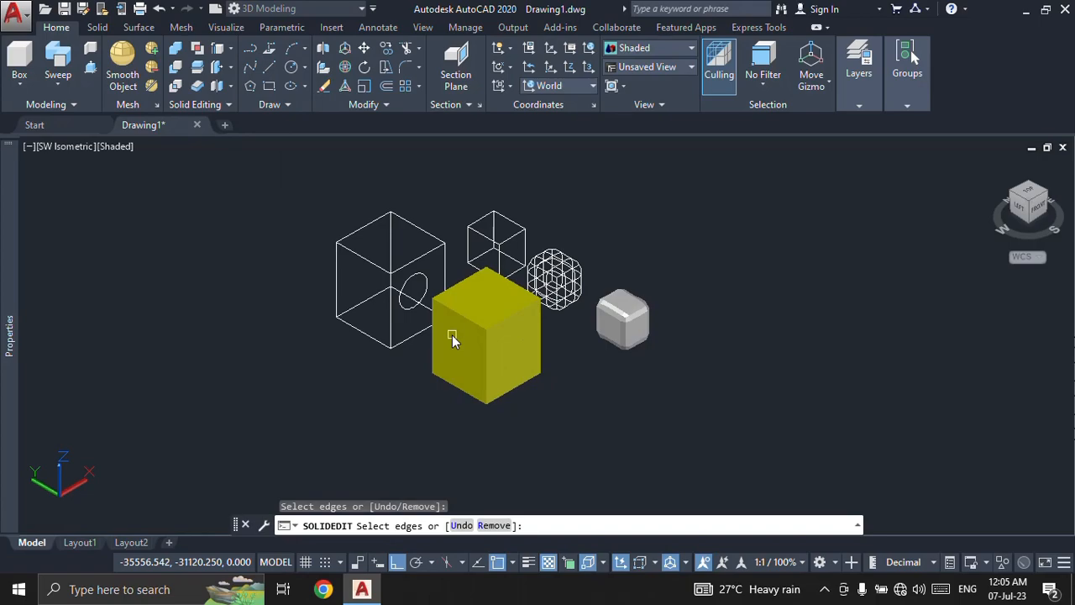
pyautogui.click(470, 324)
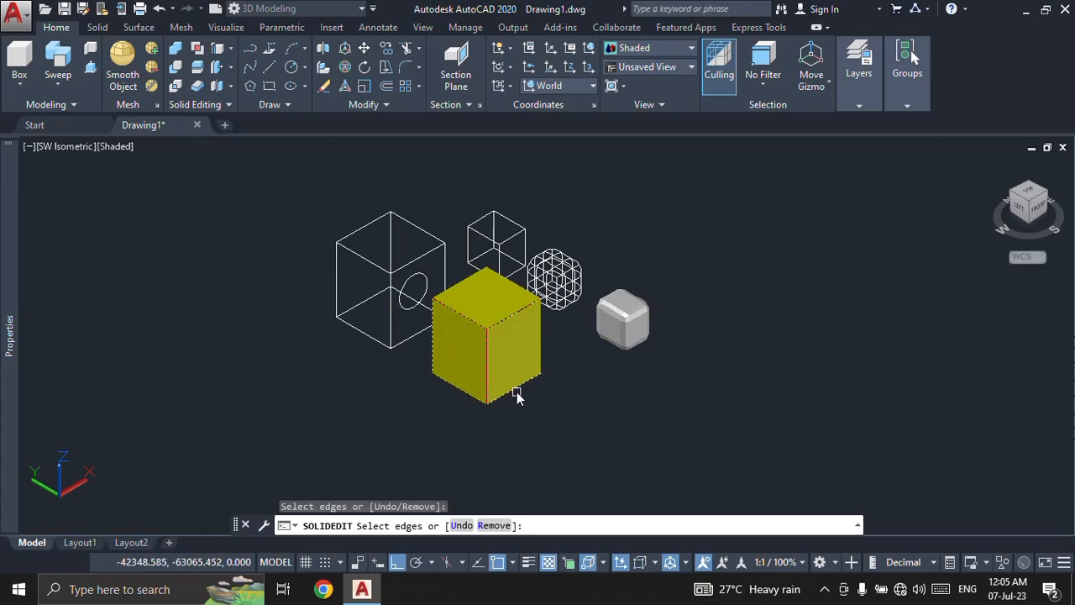
pyautogui.press('Return')
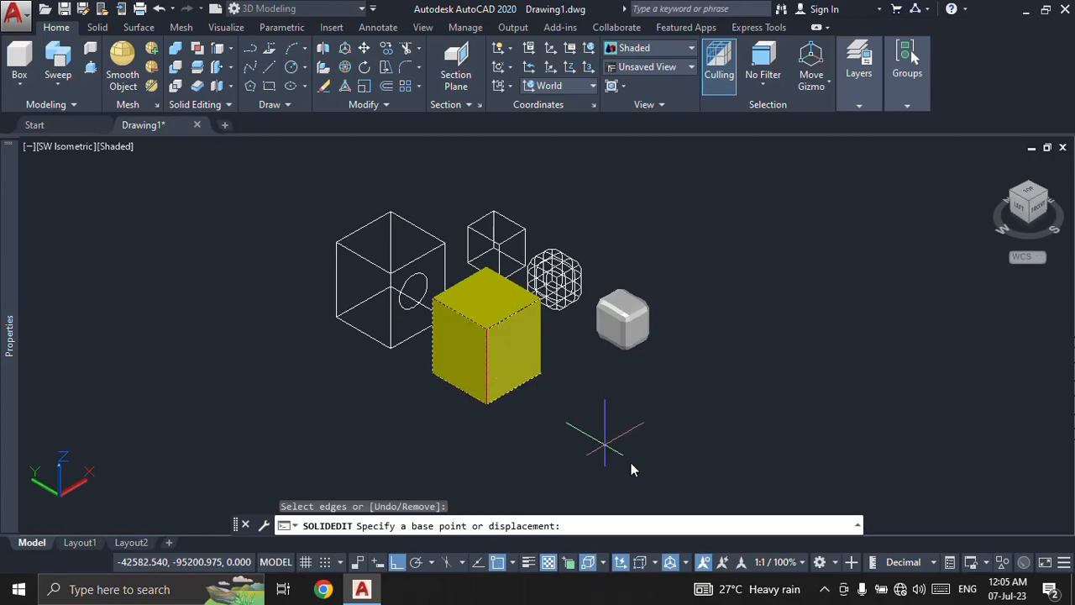
pyautogui.click(639, 454)
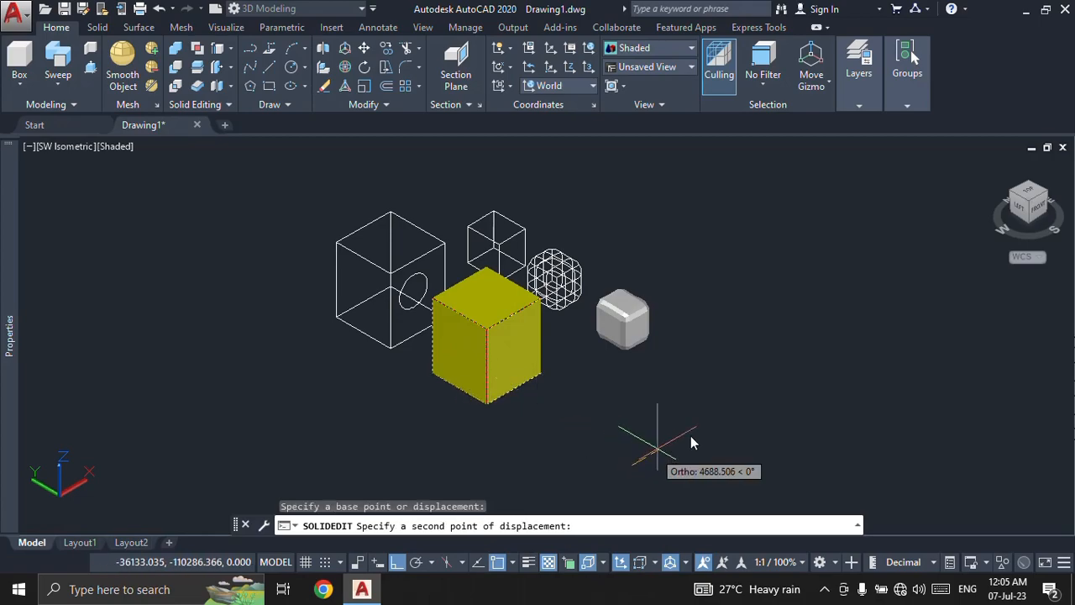
pyautogui.click(823, 339)
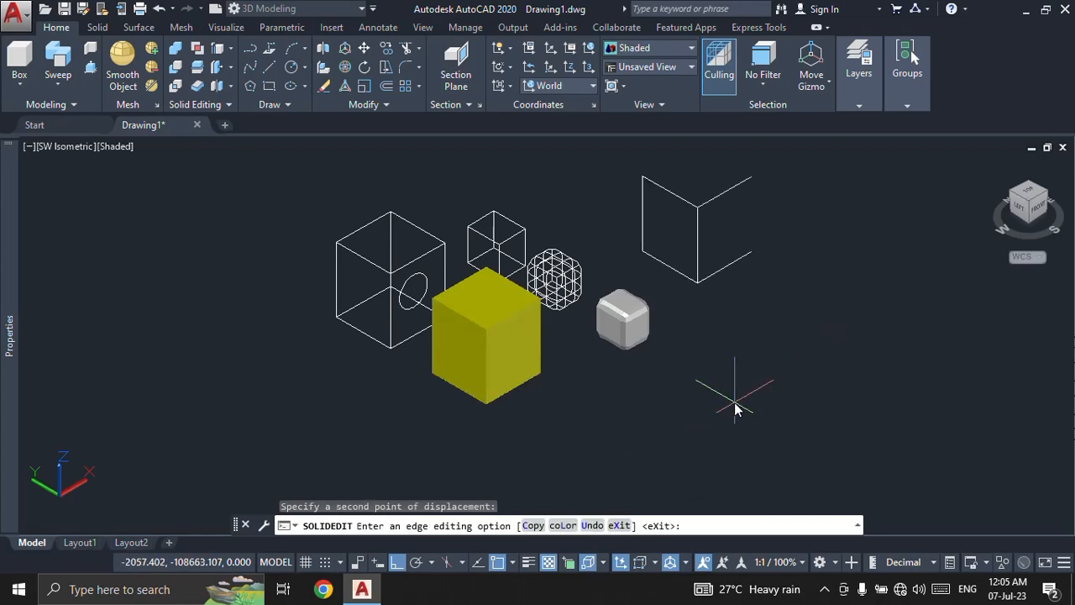
pyautogui.press('Escape')
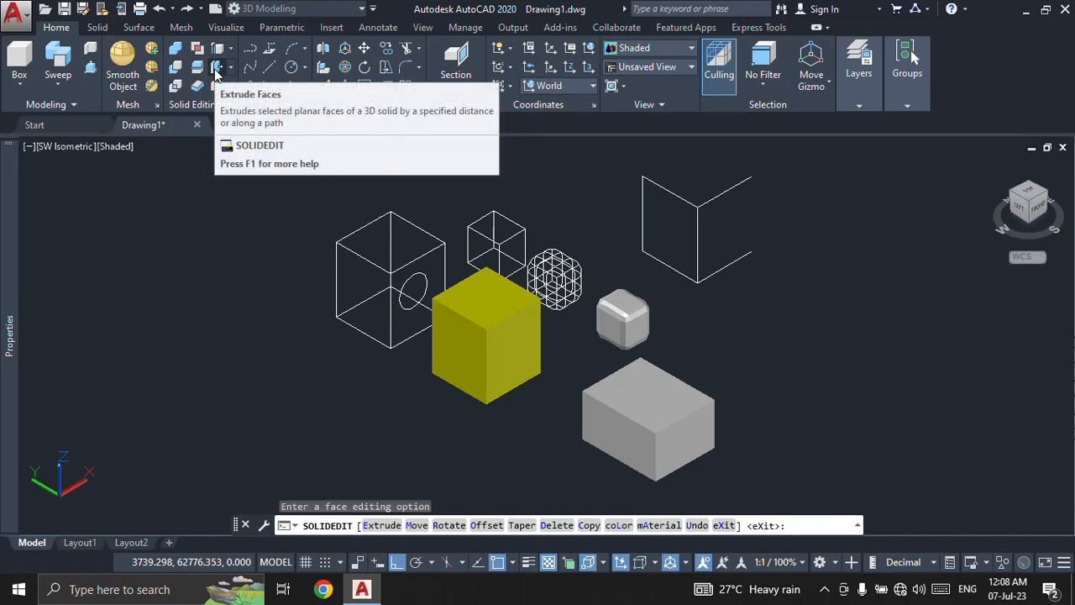
# Step: Extrude the front face of the plain grey box outward by a picked distance with a 0° taper
pyautogui.click(215, 73)
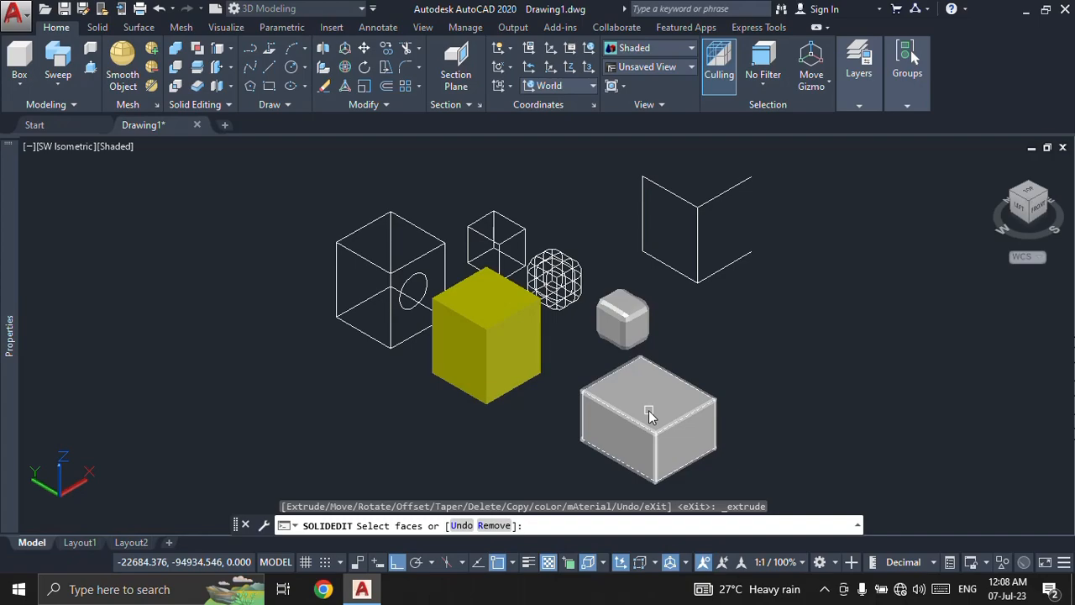
pyautogui.moveTo(648, 411); pyautogui.dragTo(619, 336, button='middle')
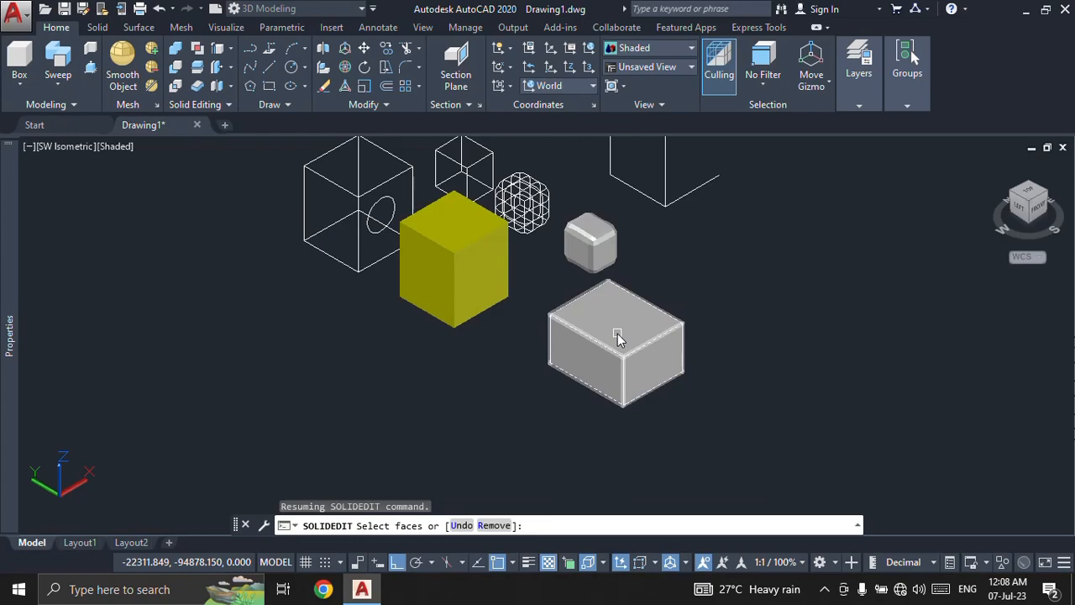
pyautogui.click(653, 363)
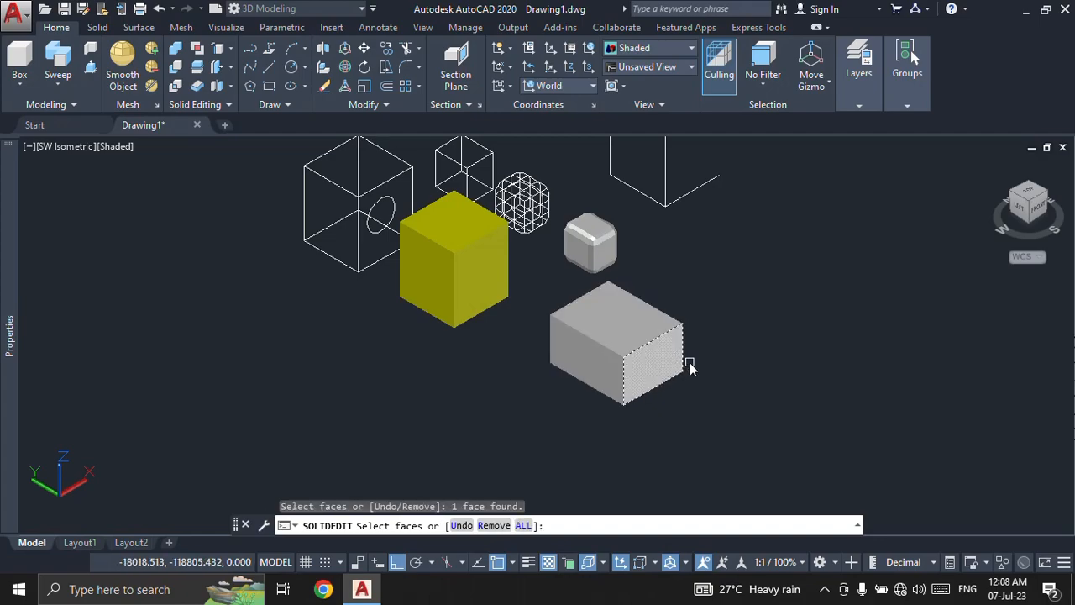
pyautogui.press('Return')
pyautogui.click(692, 362)
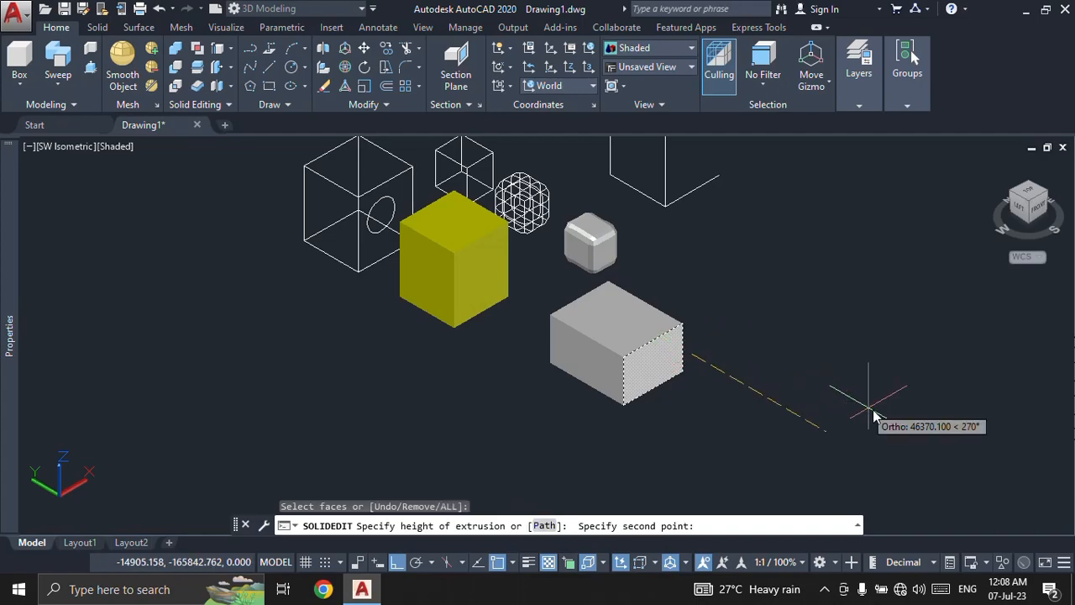
pyautogui.click(937, 445)
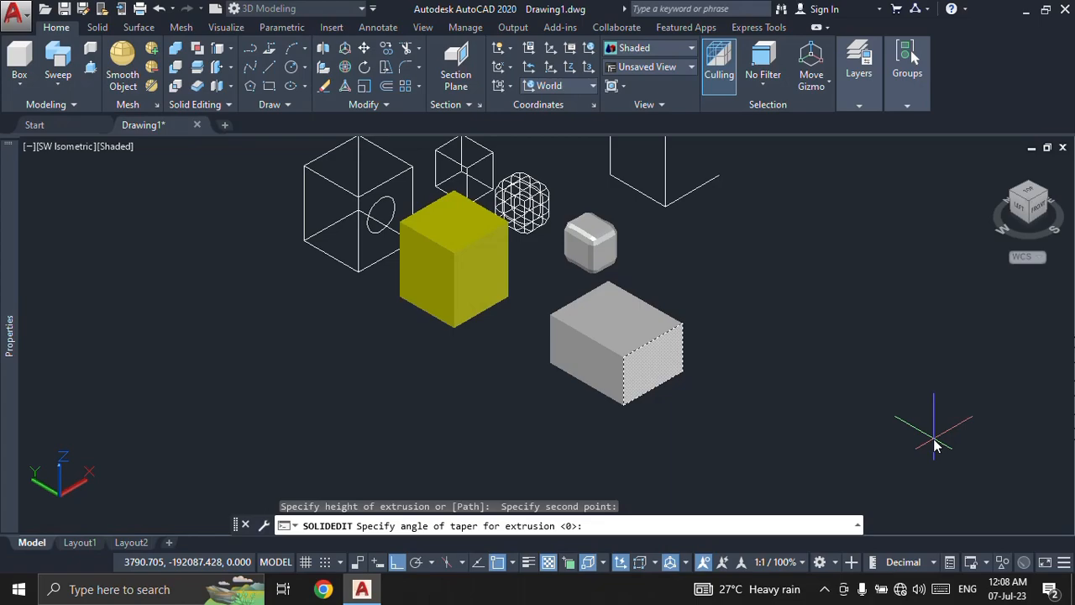
pyautogui.press('Return')
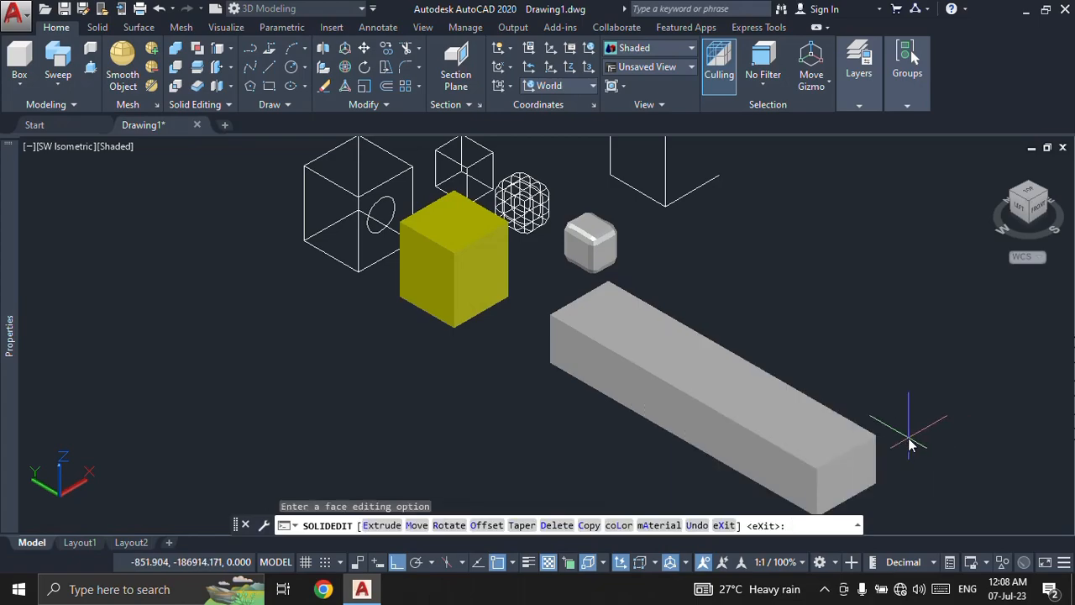
# Step: Undo the extrusion of the grey box's front face
pyautogui.moveTo(902, 439); pyautogui.dragTo(828, 394, button='middle')
pyautogui.write('u')
pyautogui.press('Return')
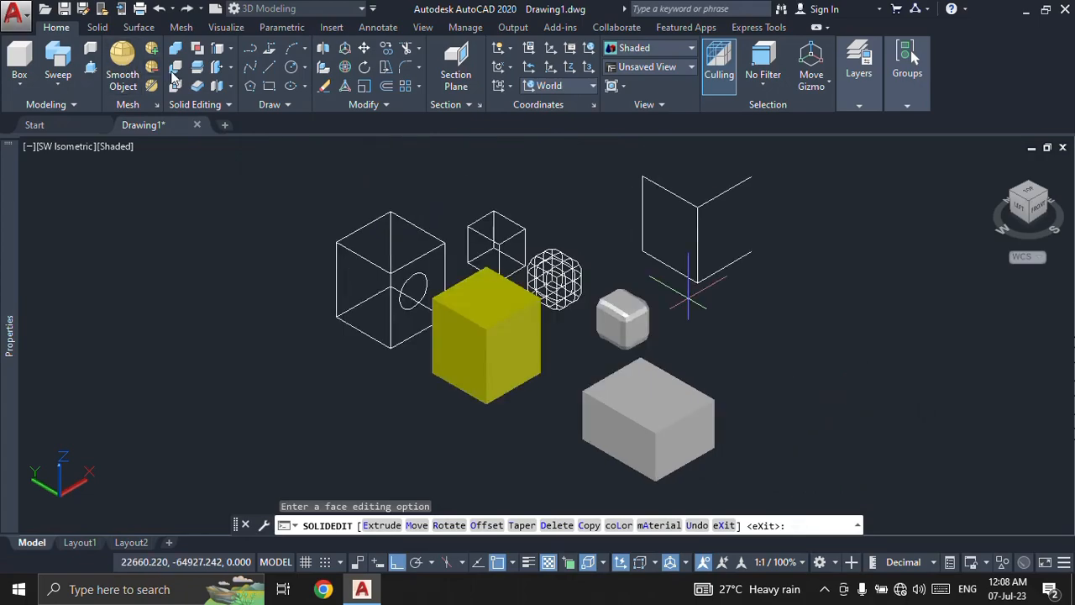
# Step: Extrude the grey box's left, right and bottom faces together by a picked distance with a 0° taper
pyautogui.click(216, 67)
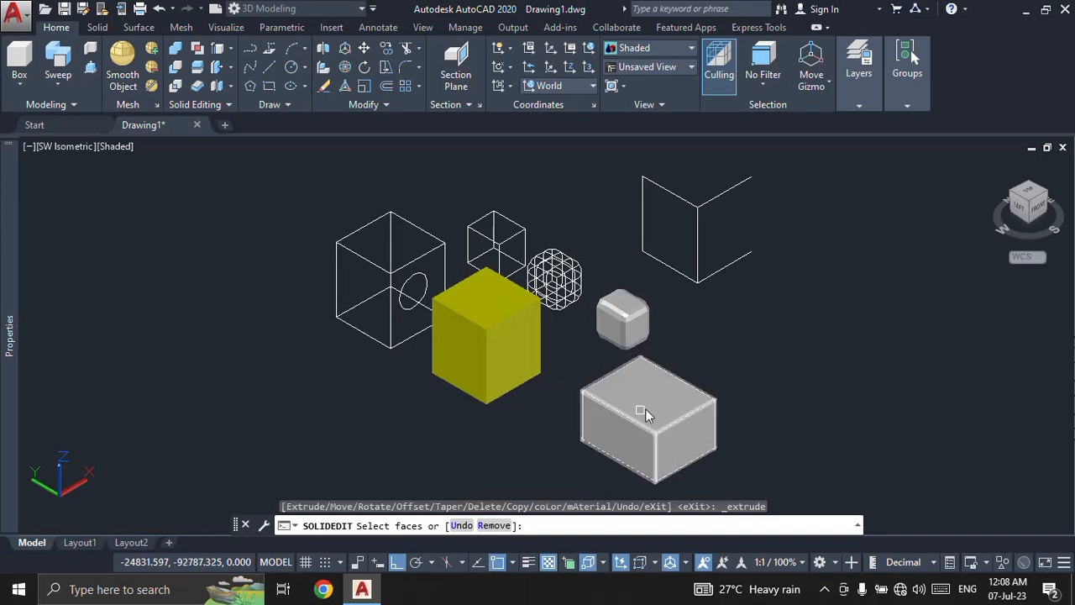
pyautogui.click(619, 439)
pyautogui.click(688, 438)
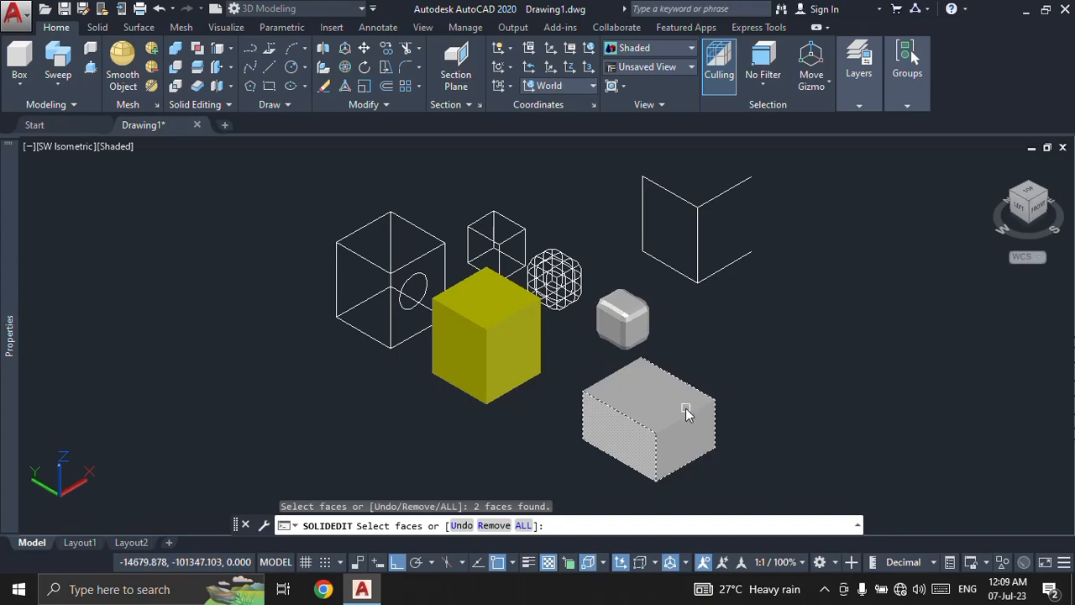
pyautogui.press('Return')
pyautogui.click(764, 383)
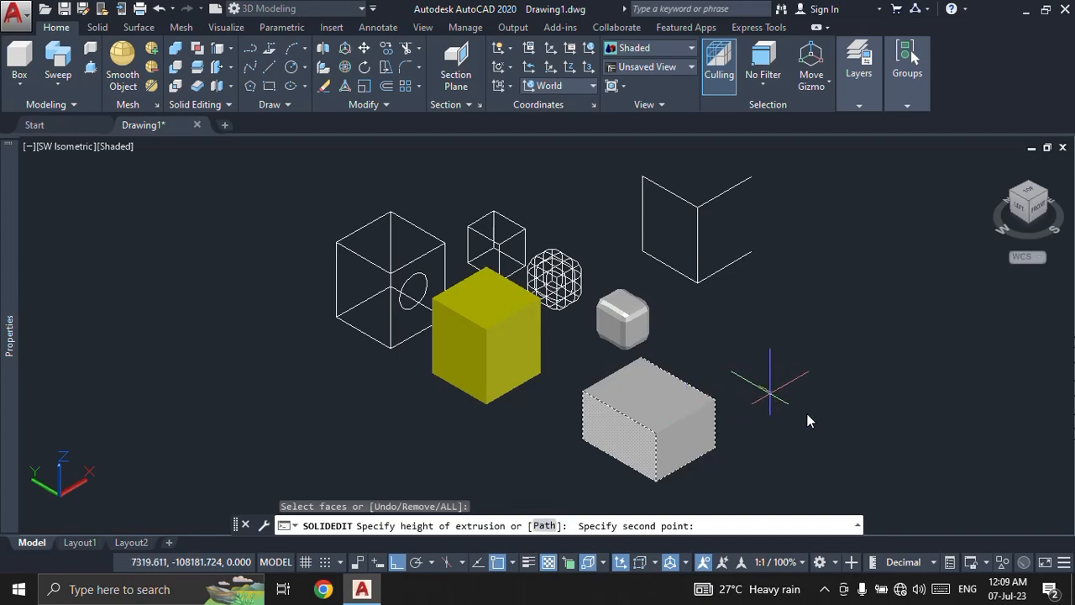
pyautogui.click(980, 487)
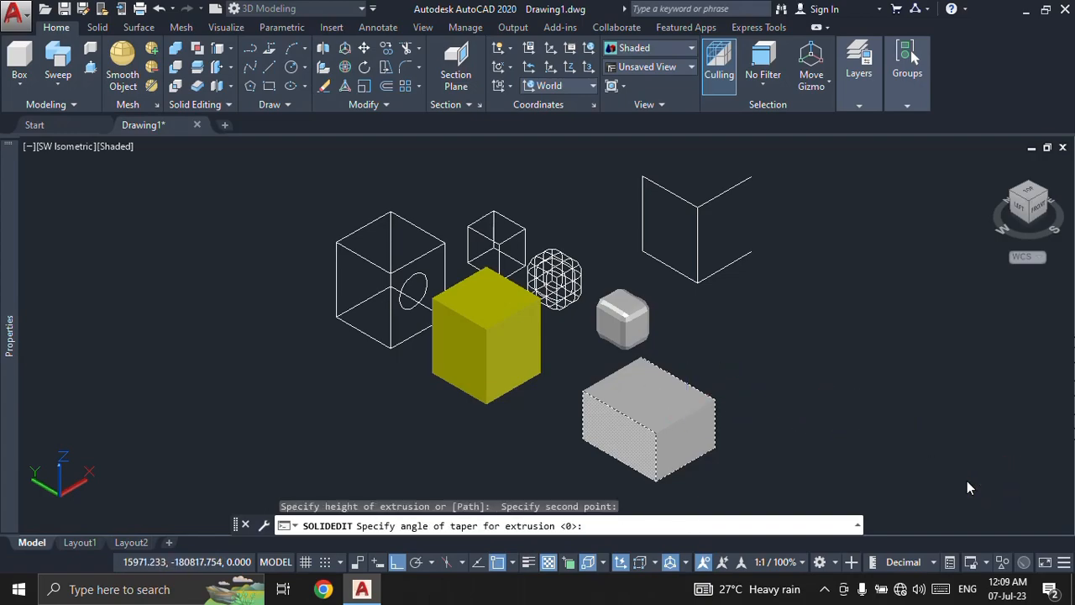
pyautogui.press('Return')
pyautogui.moveTo(788, 389); pyautogui.dragTo(755, 301, button='middle')
pyautogui.scroll(-2, 754, 300)
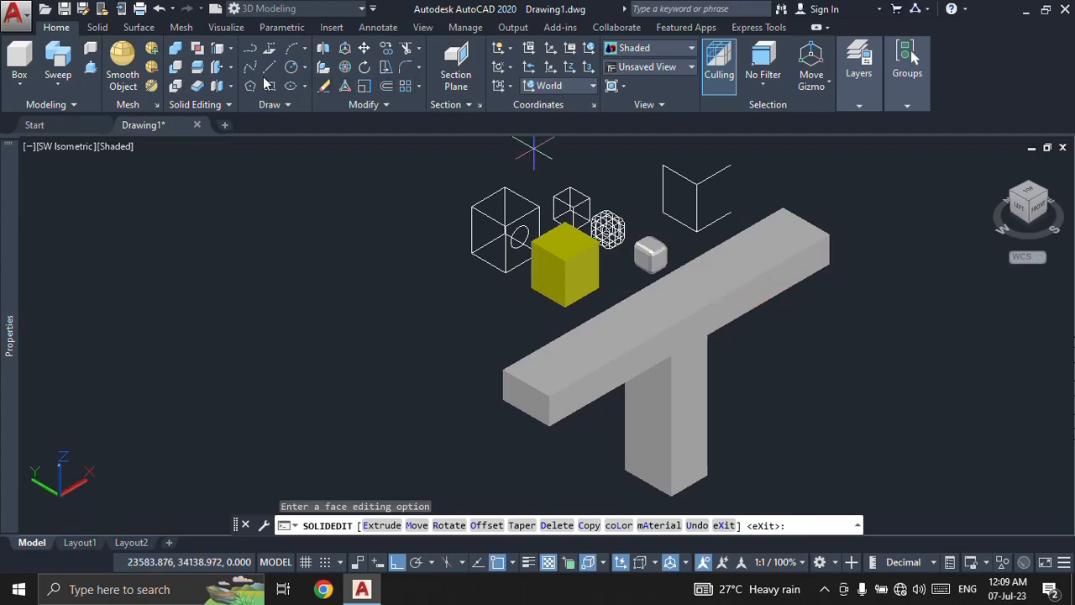
# Step: Draw a new solid box in the empty area to the left of the wireframe box with the circle
pyautogui.click(233, 70)
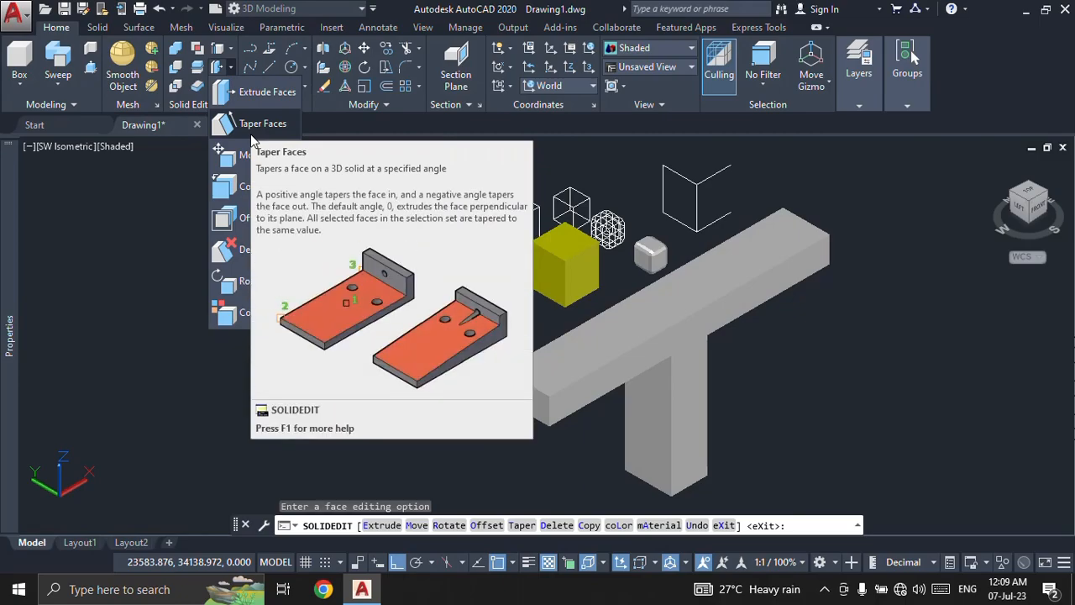
pyautogui.click(197, 248)
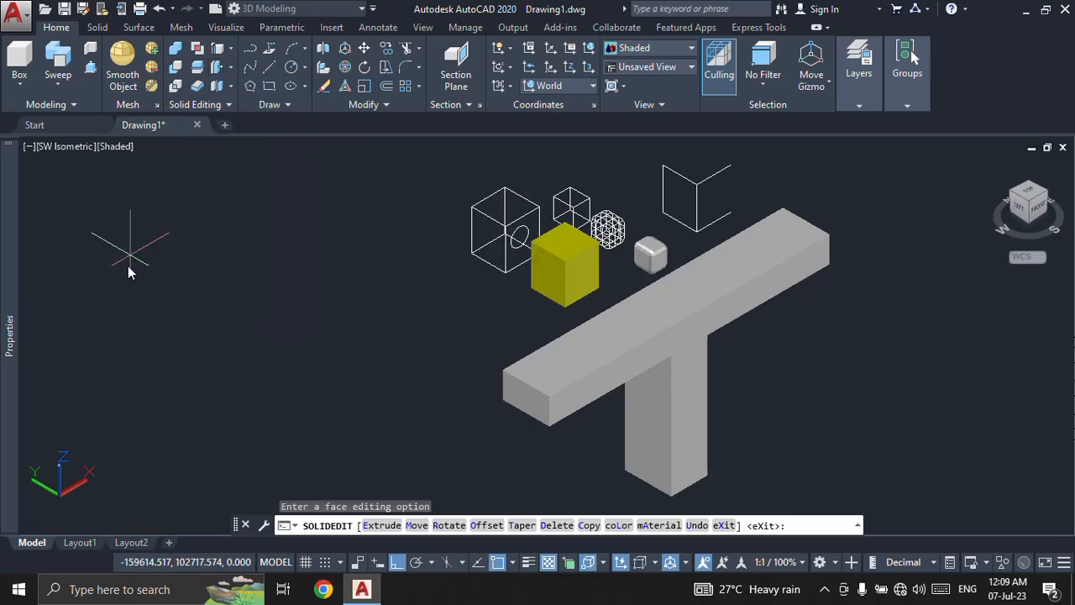
pyautogui.click(276, 340)
pyautogui.click(445, 362)
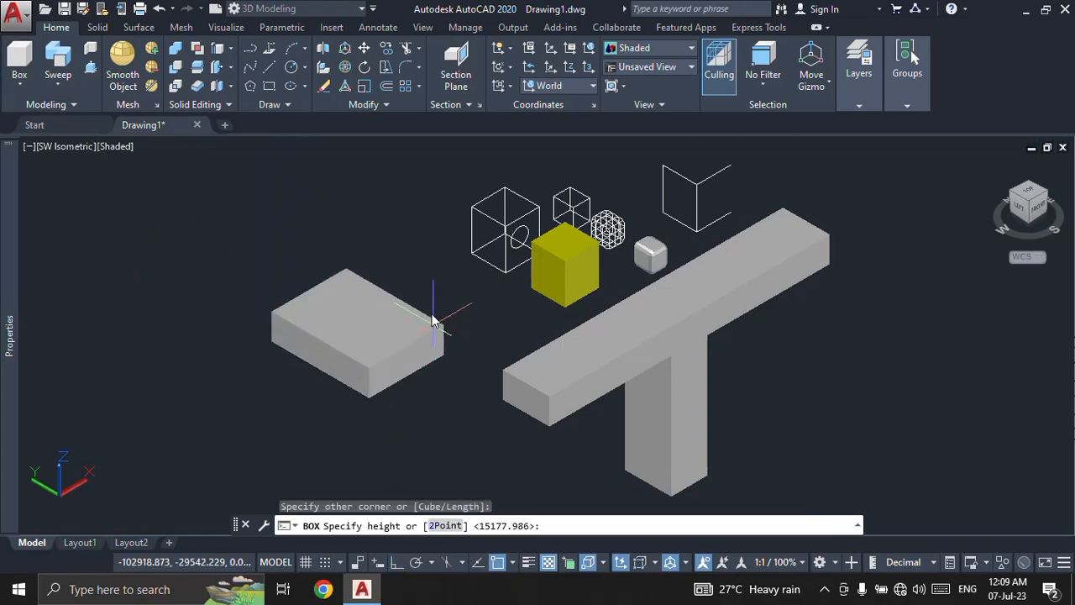
pyautogui.click(425, 268)
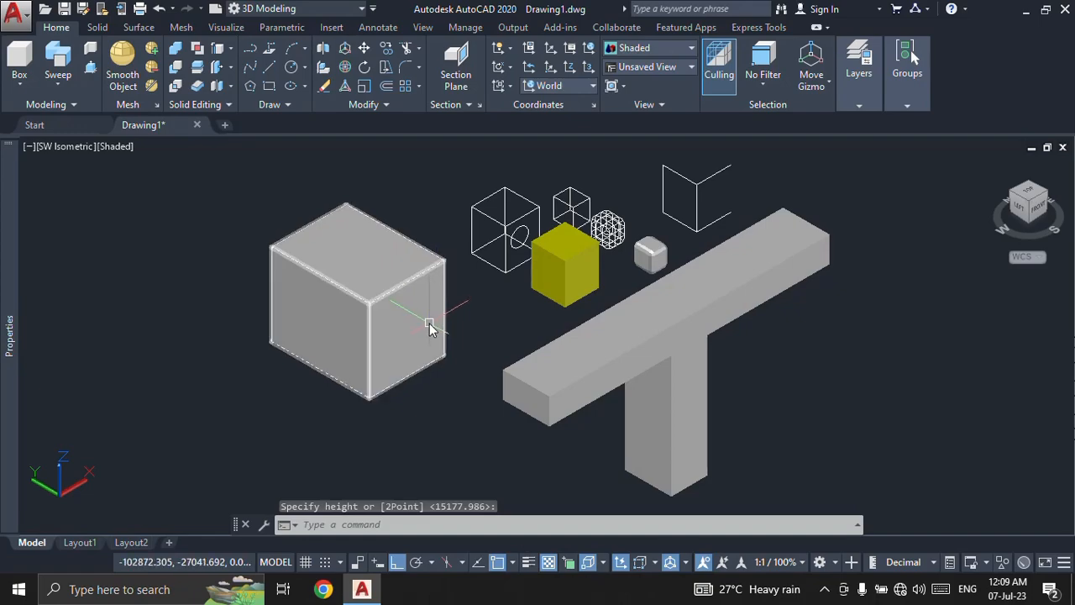
pyautogui.press('Escape')
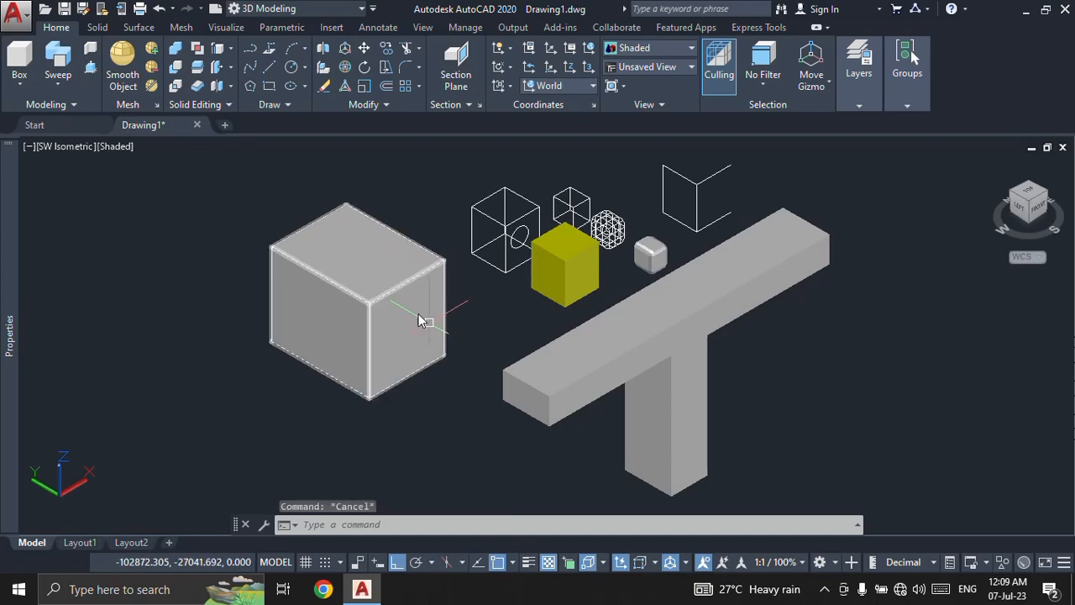
# Step: Taper the new box's left face by 45° along its lower edge, from the near bottom corner to the far one, and inspect the resulting shape
pyautogui.click(231, 69)
pyautogui.click(256, 126)
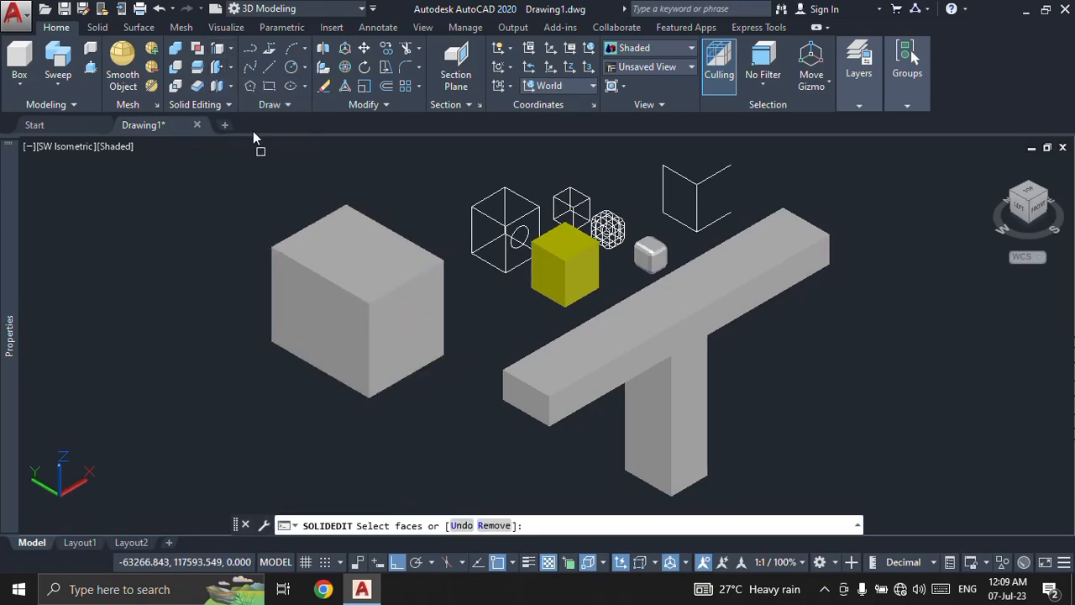
pyautogui.click(320, 334)
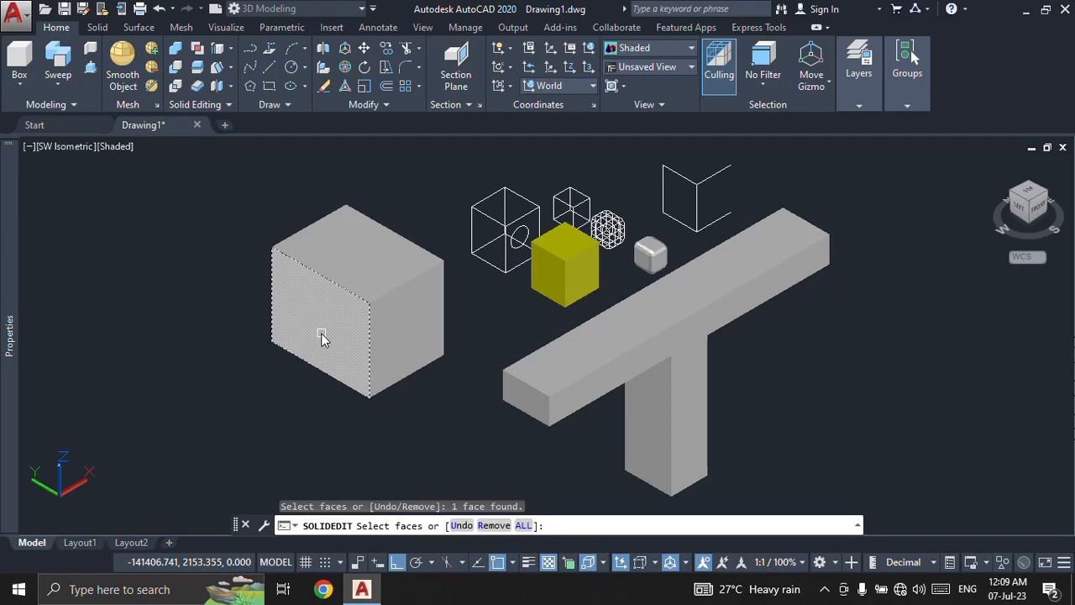
pyautogui.press('Return')
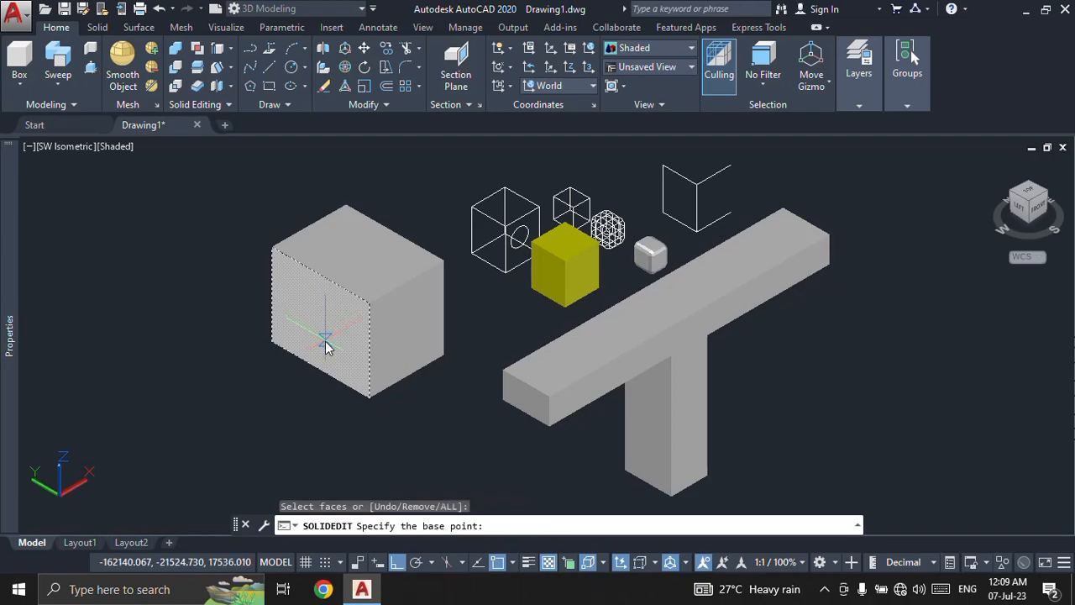
pyautogui.click(369, 403)
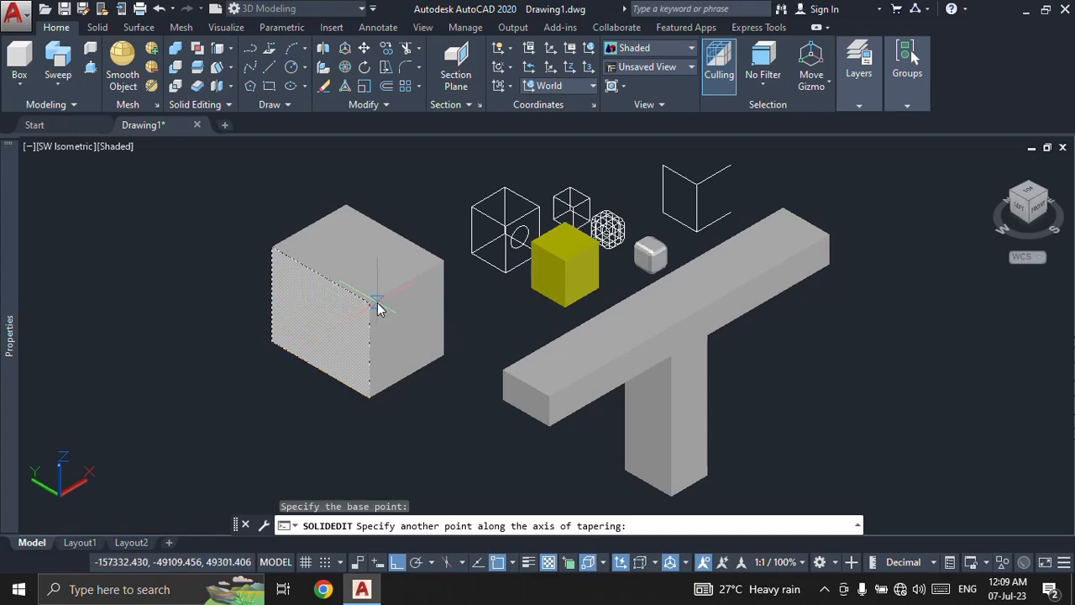
pyautogui.click(272, 343)
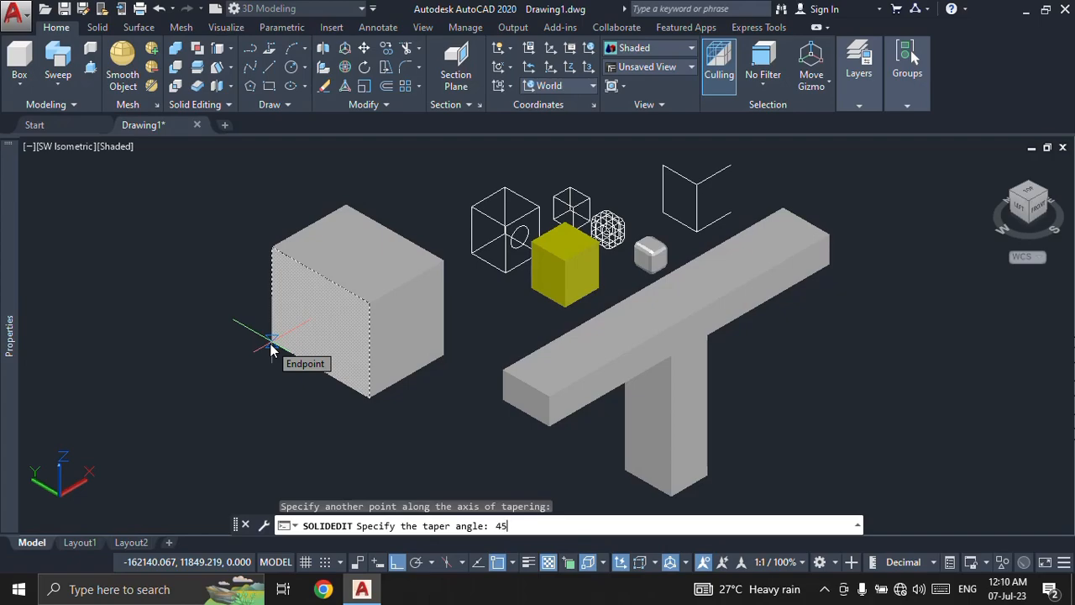
pyautogui.press('Return')
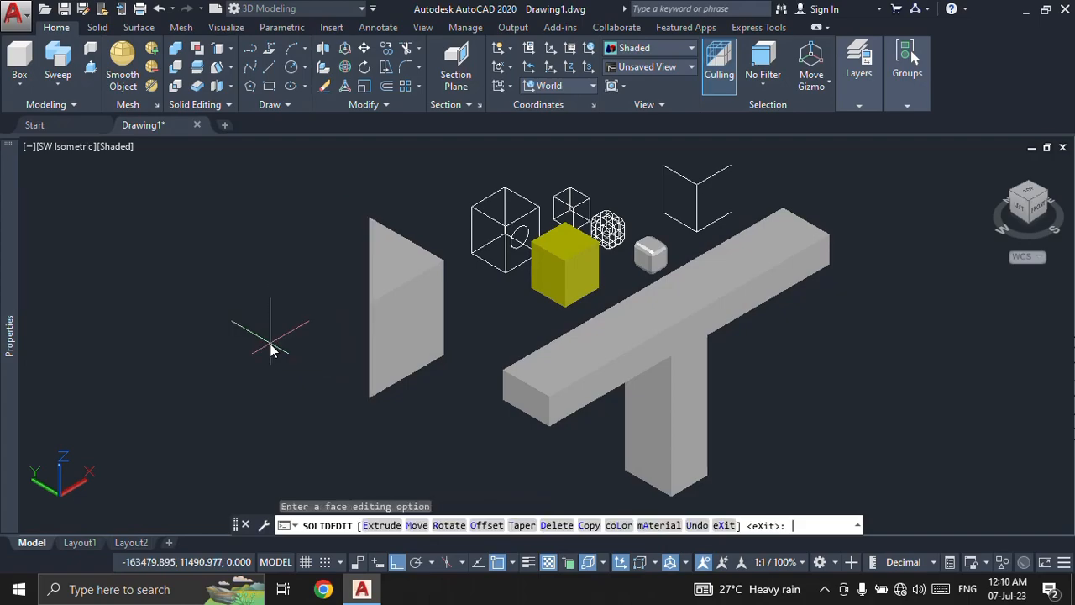
pyautogui.keyDown('shift'); pyautogui.moveTo(361, 300); pyautogui.dragTo(409, 293, button='middle'); pyautogui.keyUp('shift')
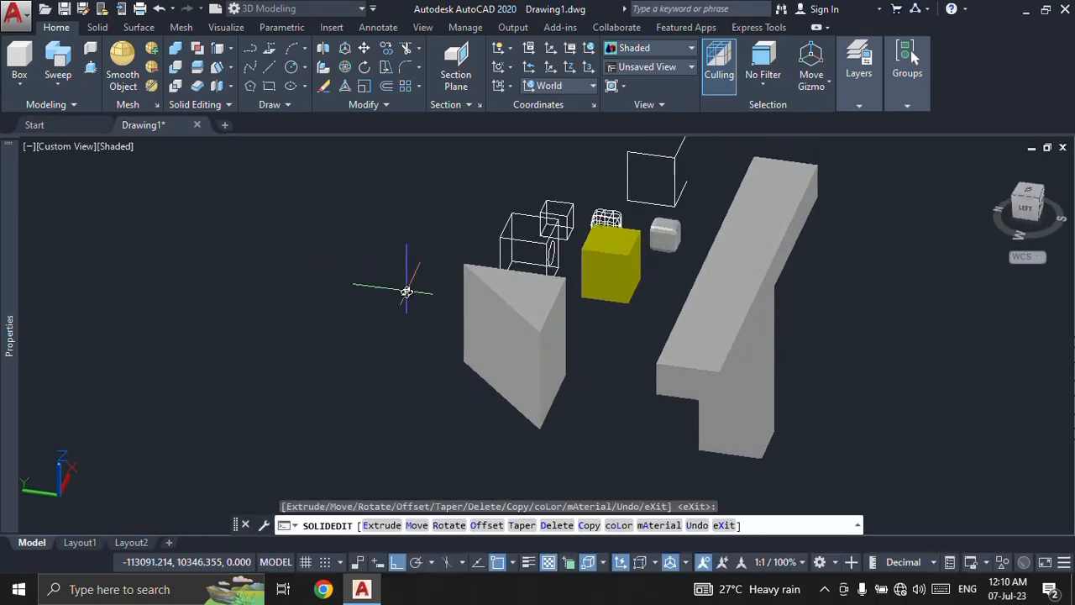
pyautogui.moveTo(492, 349); pyautogui.dragTo(389, 321, button='middle')
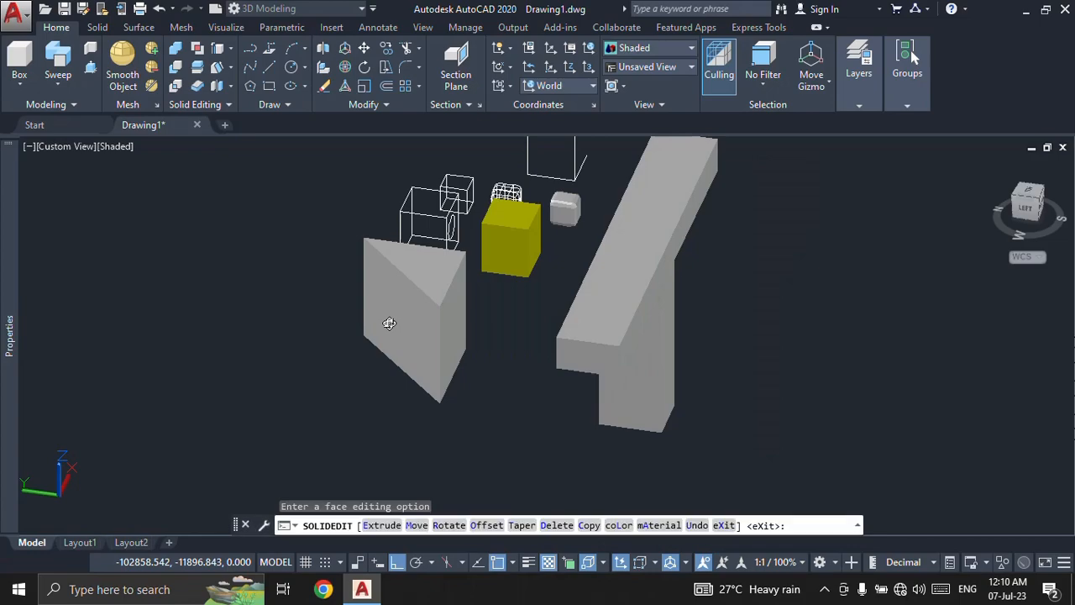
# Step: Color the slanted face of the tapered solid red with Color Faces
pyautogui.click(227, 65)
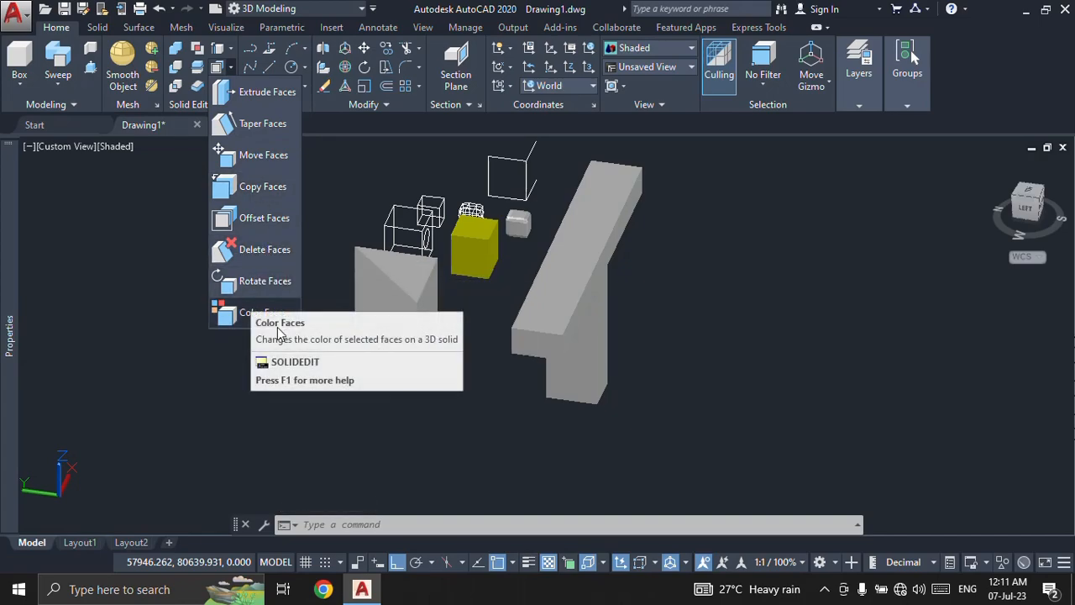
pyautogui.click(248, 318)
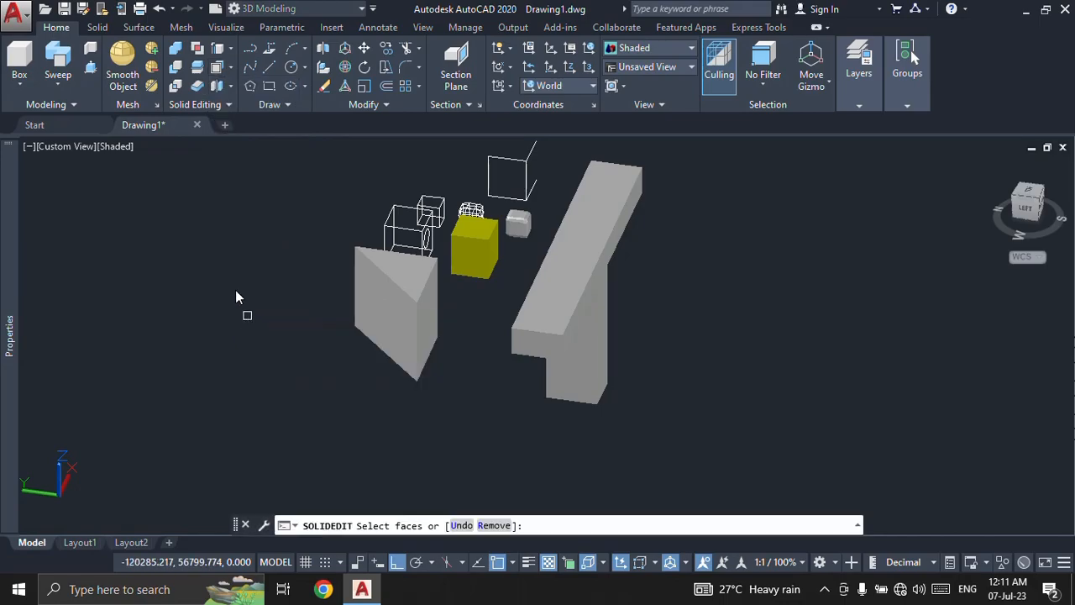
pyautogui.click(372, 303)
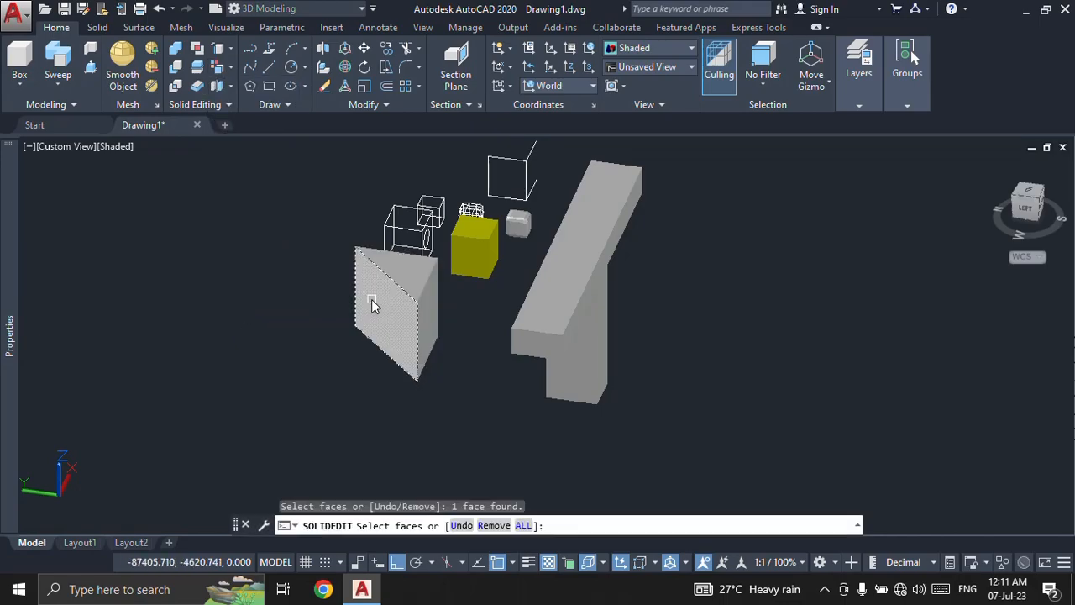
pyautogui.press('Return')
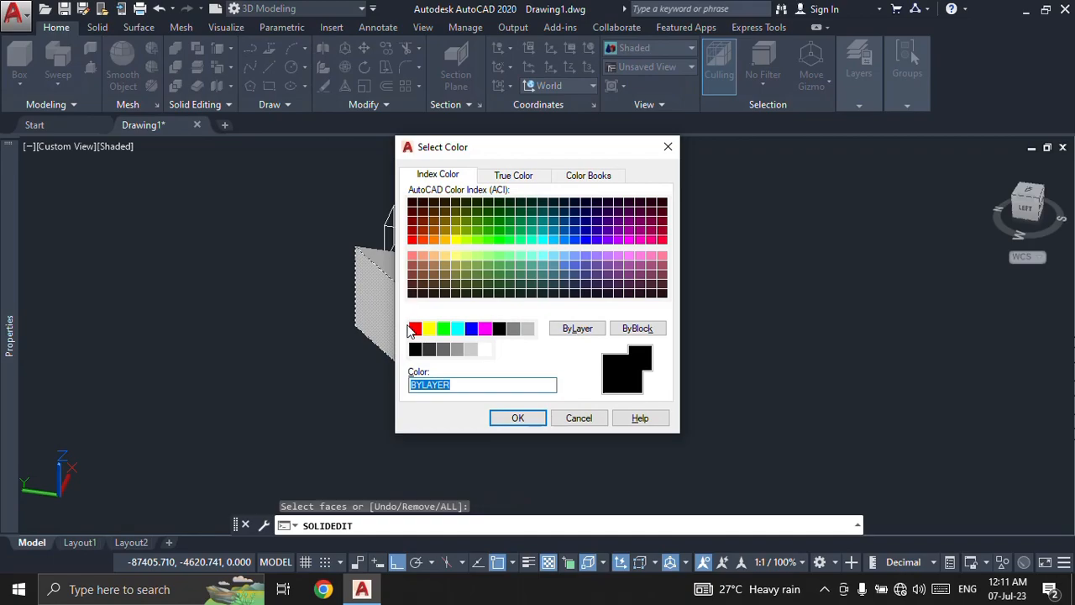
pyautogui.click(415, 329)
pyautogui.click(517, 415)
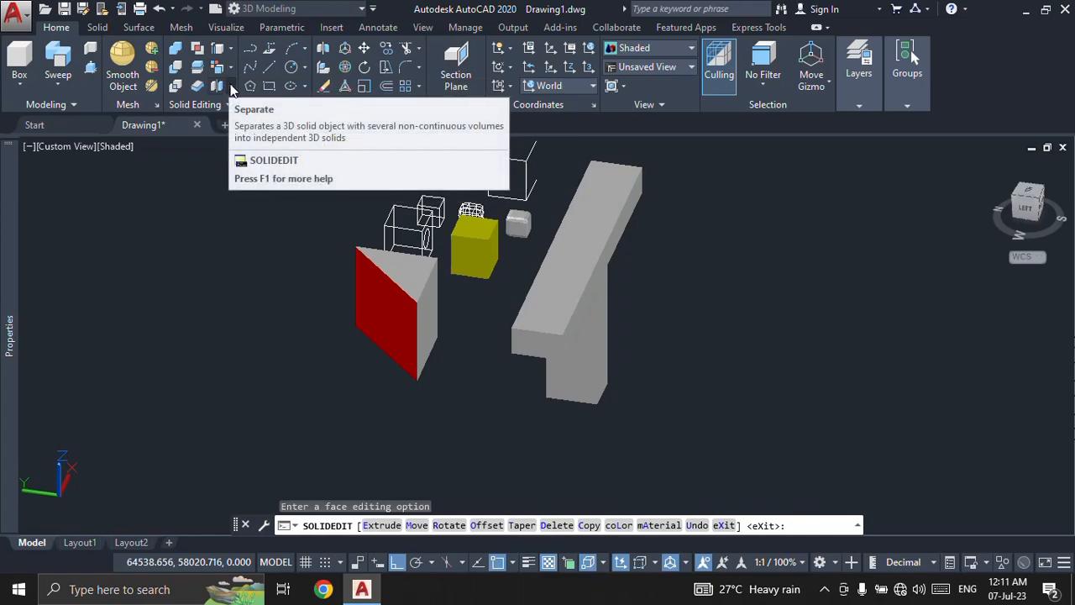
pyautogui.scroll(-3, 322, 271)
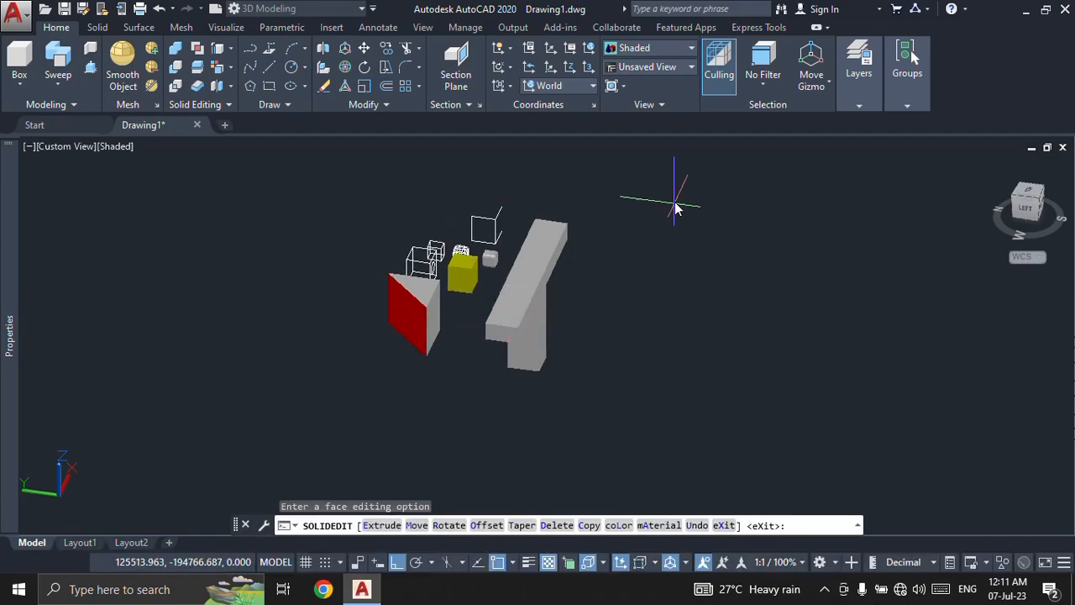
pyautogui.press('Escape')
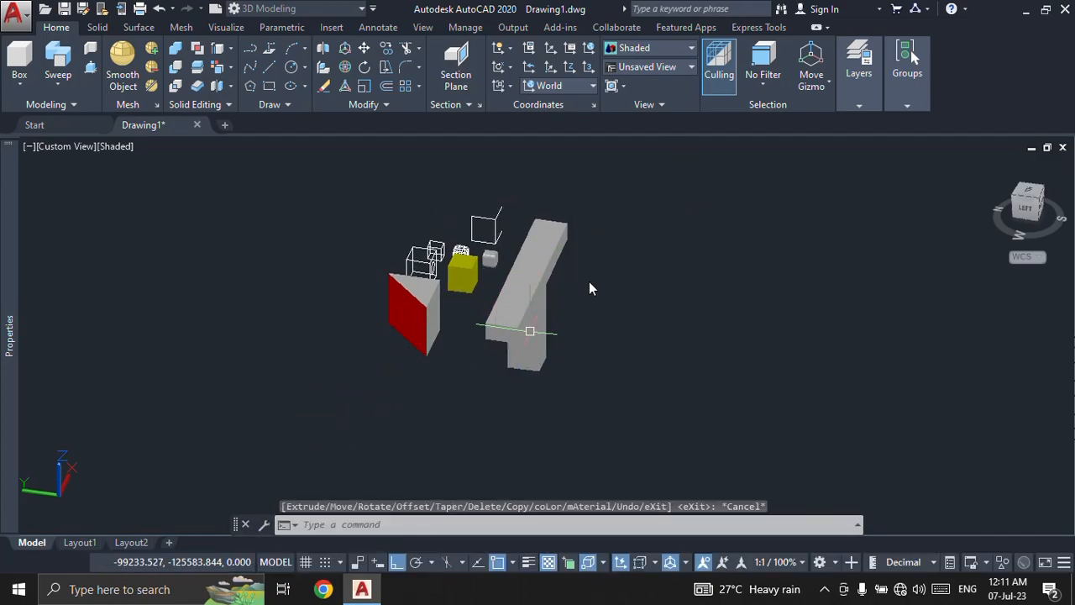
# Step: Erase all objects in the drawing
pyautogui.click(661, 183)
pyautogui.click(377, 400)
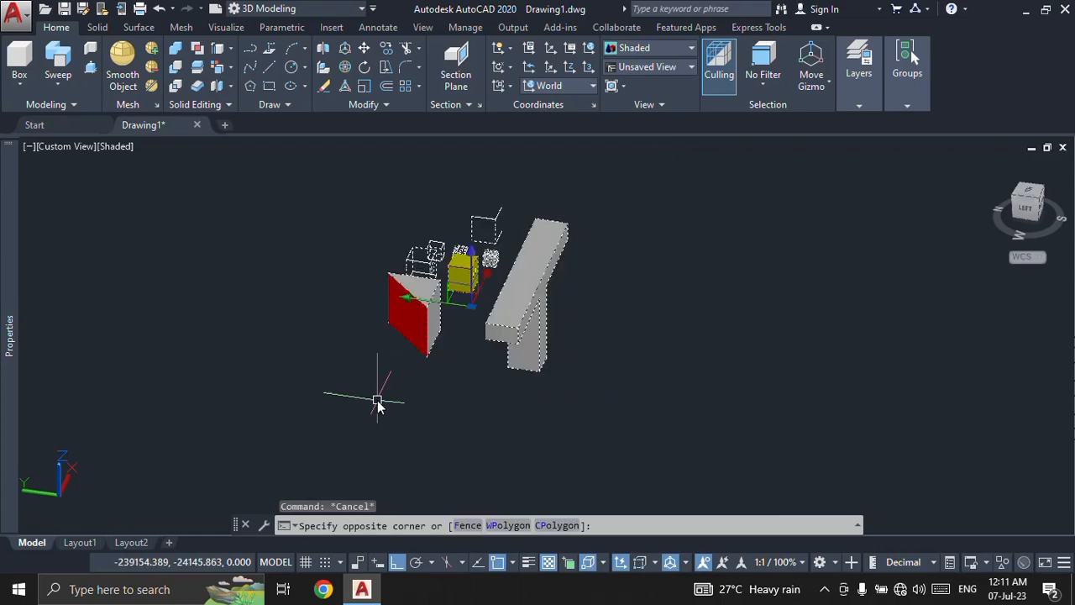
pyautogui.write('e')
pyautogui.press('Return')
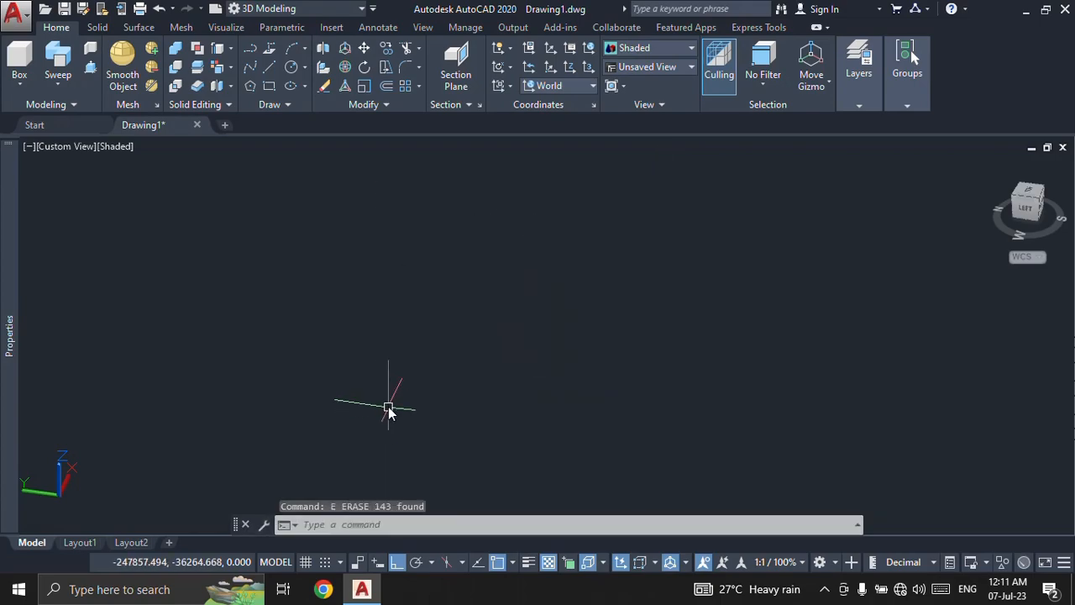
# Step: Draw a new solid box near the middle of the empty drawing area with a freely picked base and height
pyautogui.click(20, 58)
pyautogui.click(412, 357)
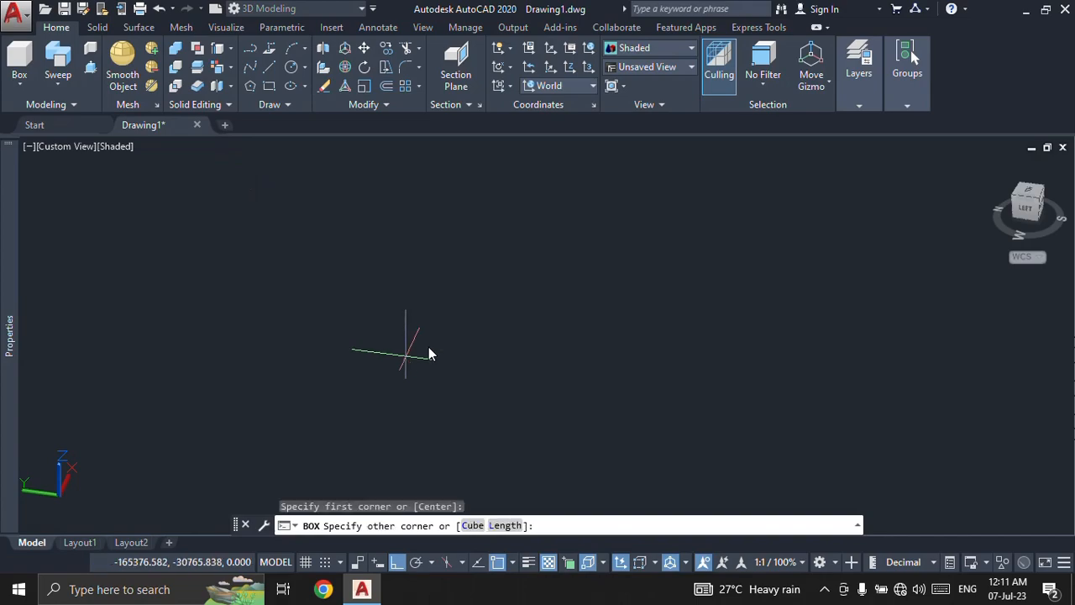
pyautogui.click(494, 334)
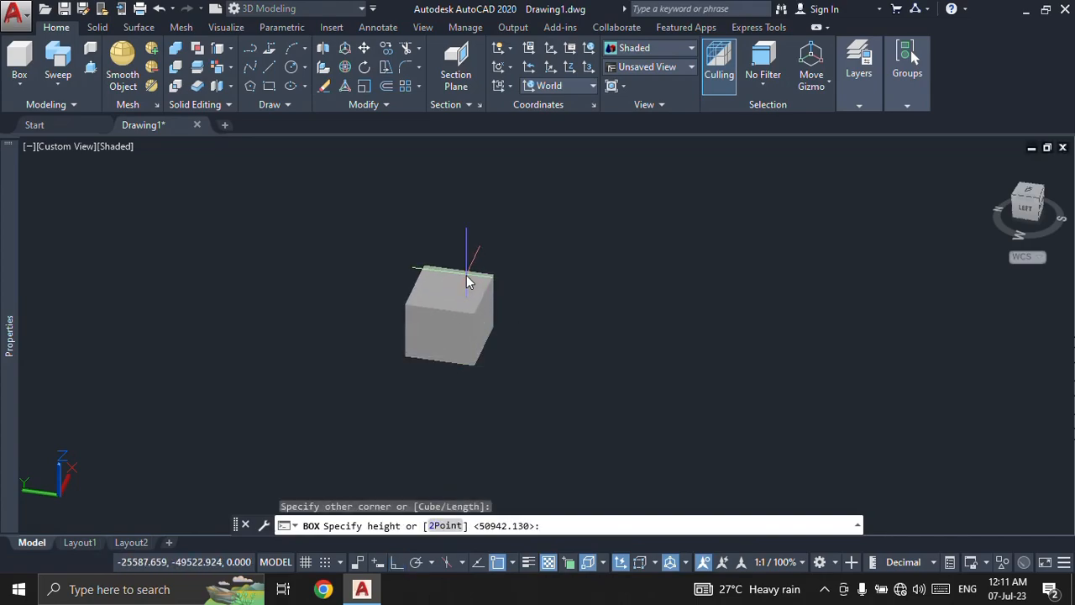
pyautogui.click(472, 241)
pyautogui.press('Escape')
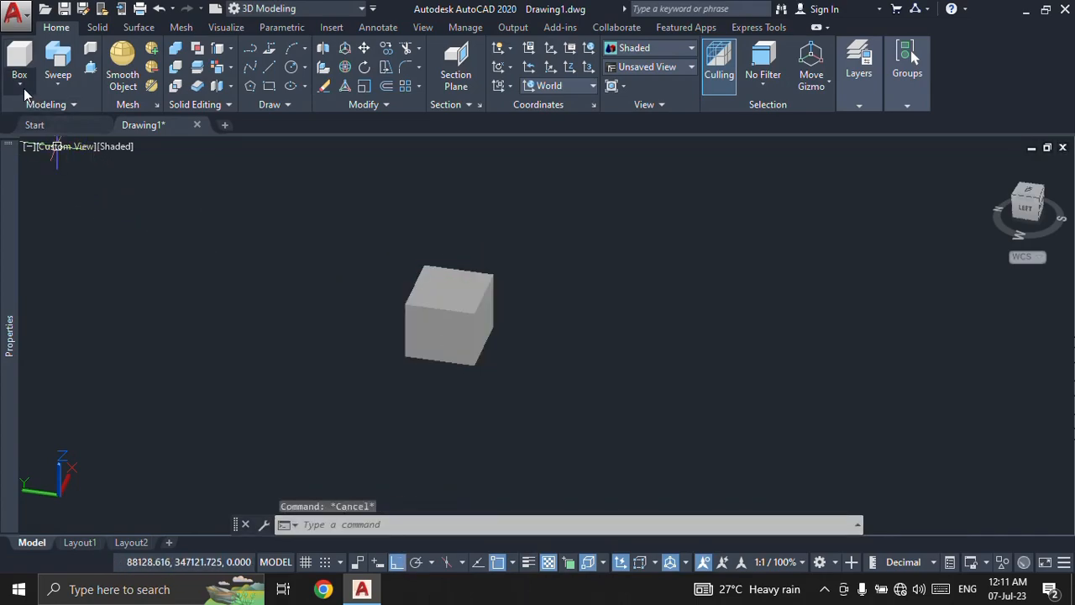
# Step: Draw a tall six-sided pyramid to the right of the box, picking its base radius and height freely
pyautogui.click(20, 81)
pyautogui.click(52, 239)
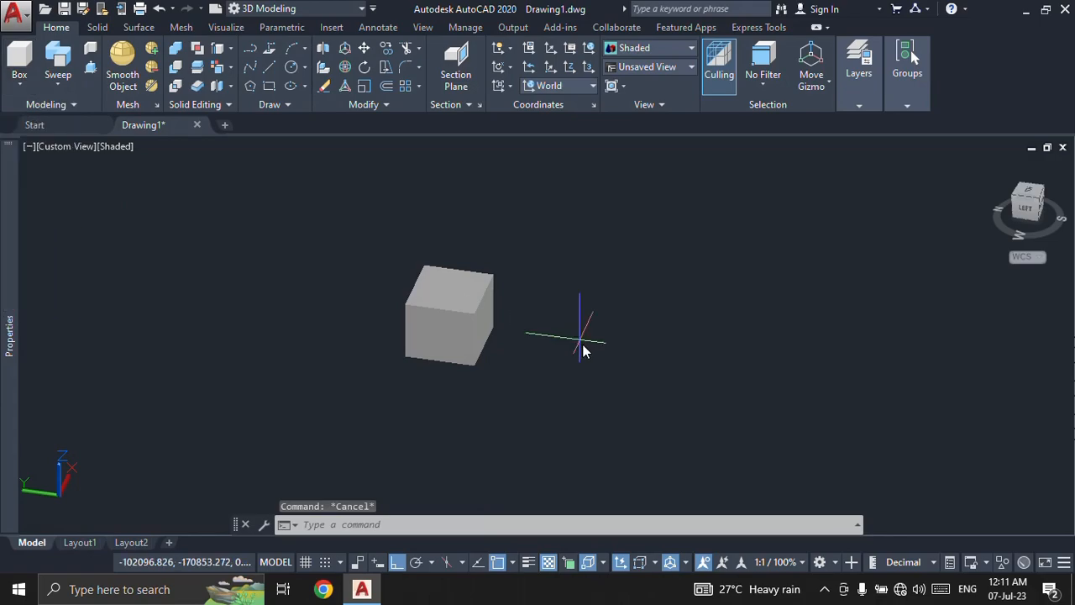
pyautogui.click(583, 346)
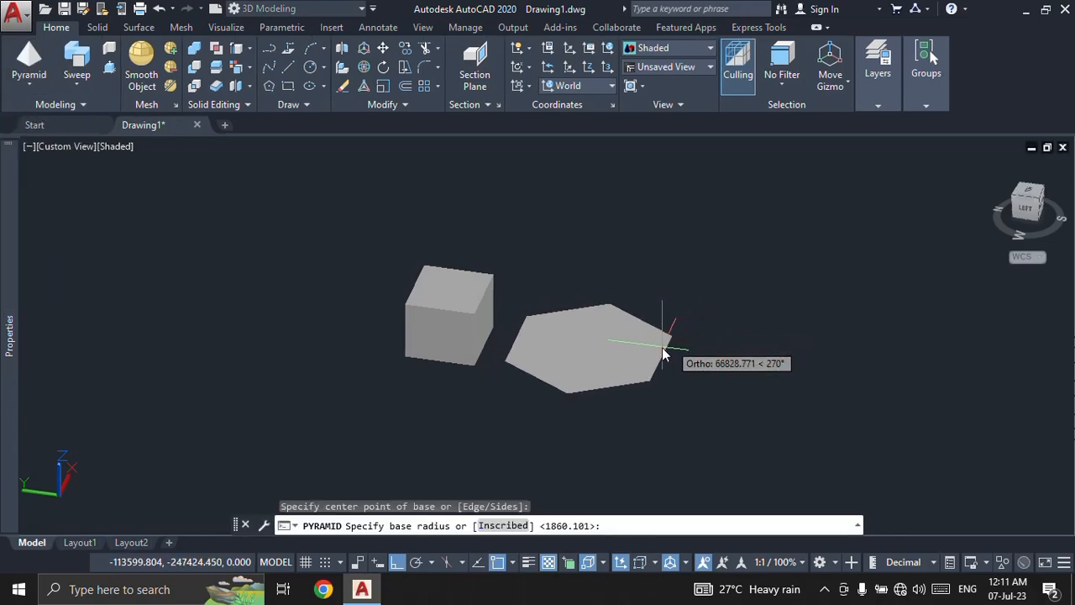
pyautogui.click(622, 361)
pyautogui.click(588, 198)
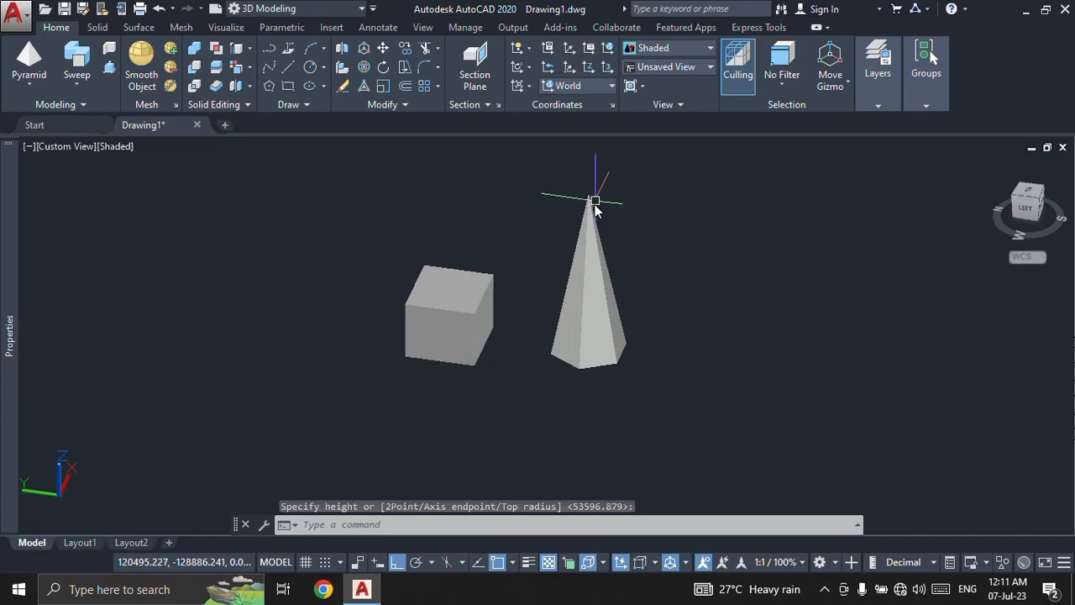
pyautogui.press('Return')
pyautogui.press('Escape')
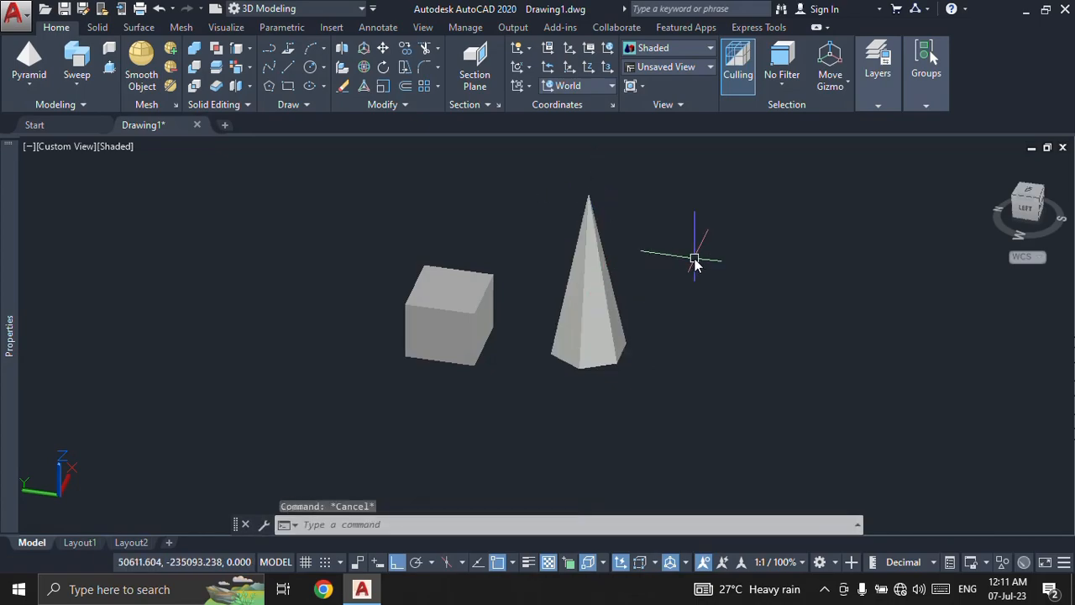
# Step: Union the box and the pyramid into one solid and select it to check that they are joined
pyautogui.click(192, 50)
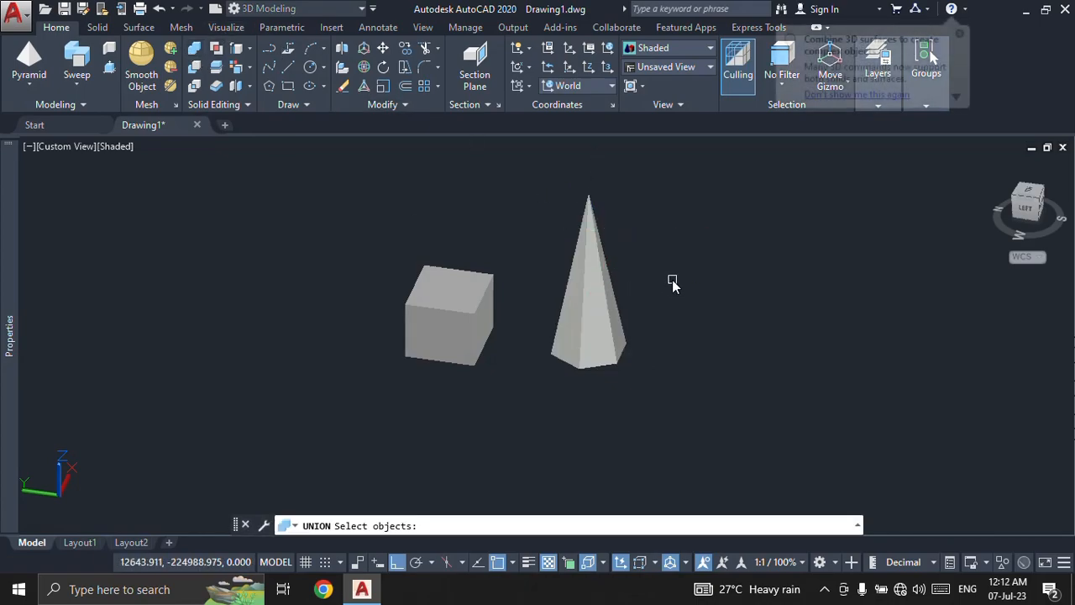
pyautogui.click(707, 219)
pyautogui.click(310, 377)
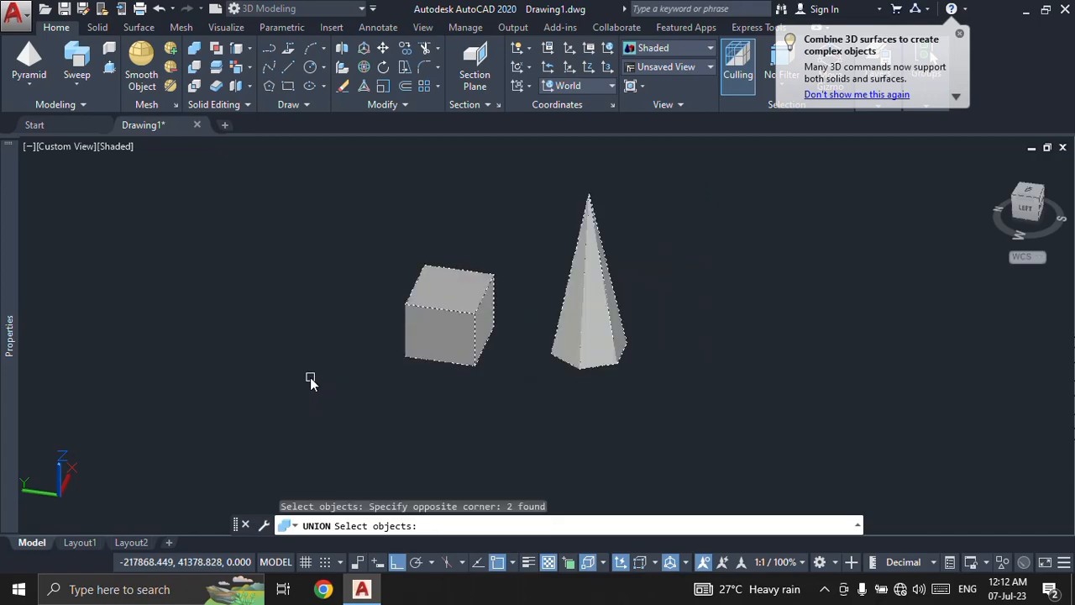
pyautogui.press('Return')
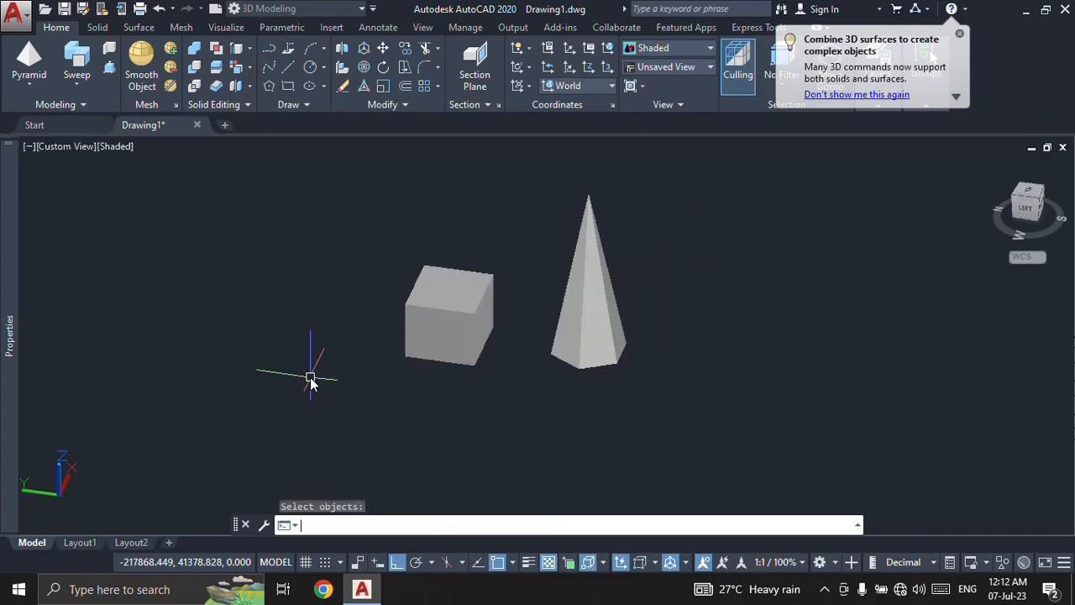
pyautogui.click(444, 310)
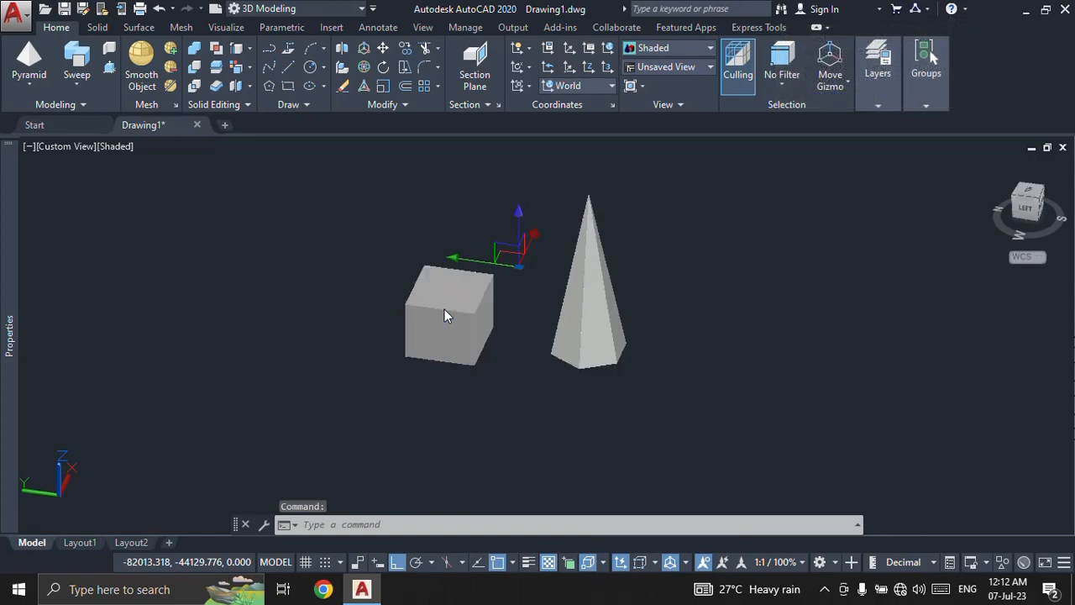
pyautogui.press('Escape')
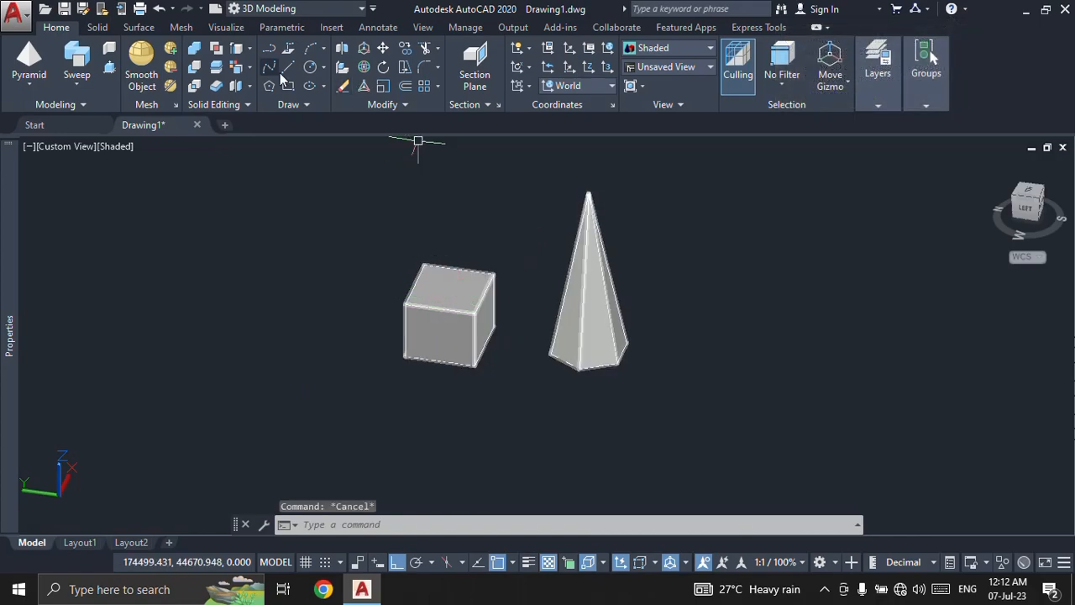
# Step: Separate the combined solid back into an independent box and pyramid, and select each one to check the result
pyautogui.click(238, 88)
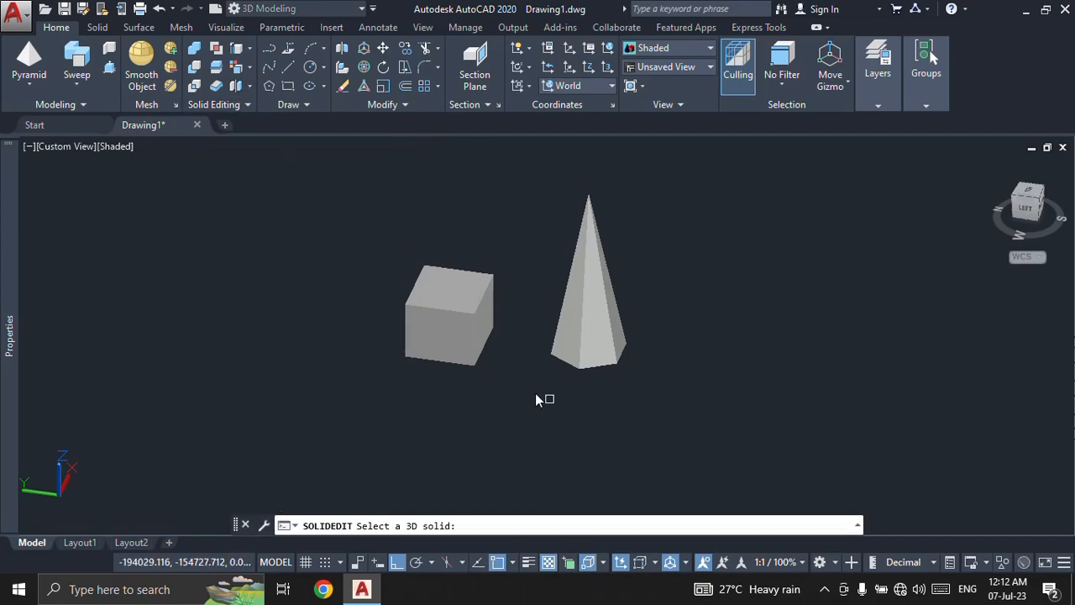
pyautogui.click(436, 306)
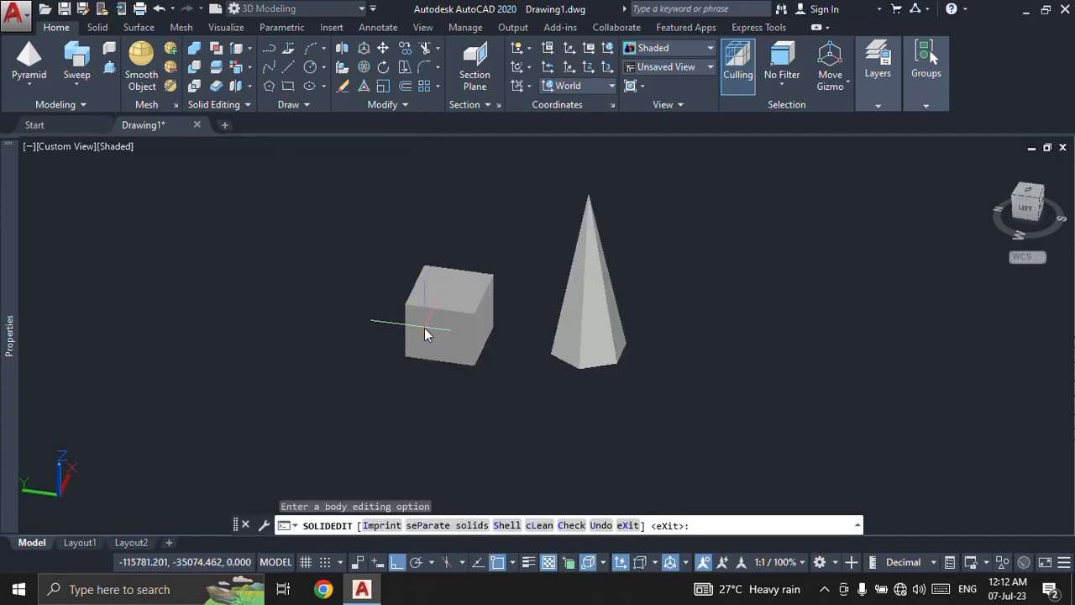
pyautogui.press('Return')
pyautogui.press('Return')
pyautogui.click(464, 370)
pyautogui.click(417, 349)
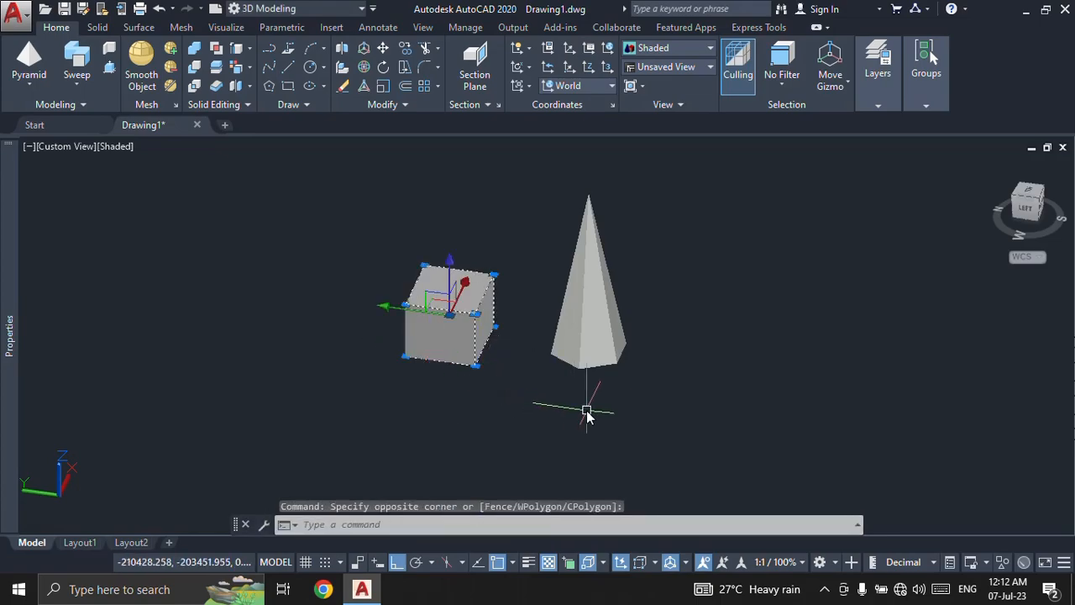
pyautogui.click(648, 399)
pyautogui.click(567, 289)
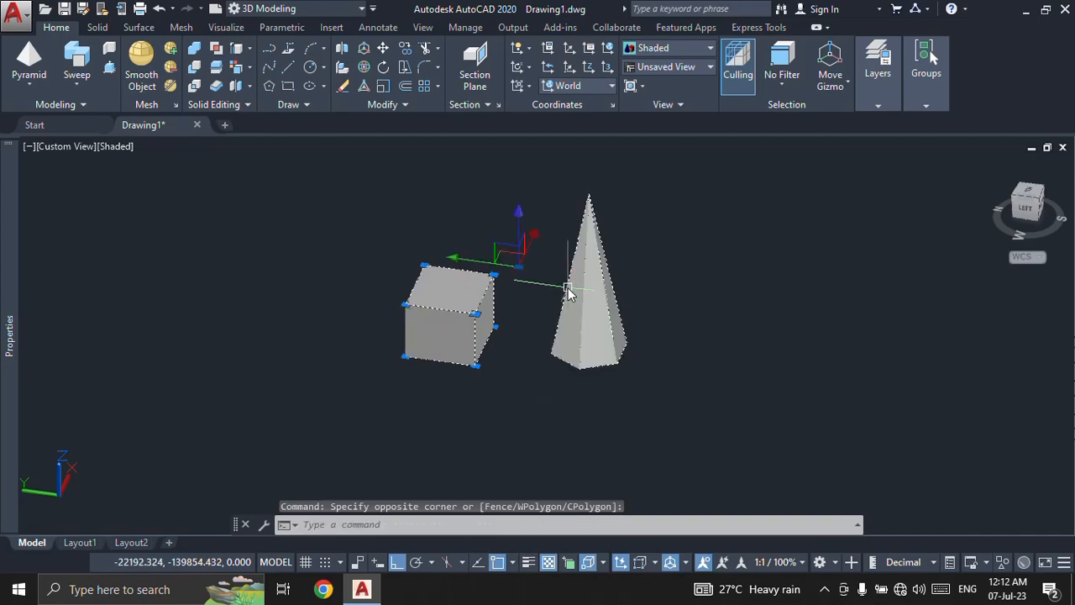
pyautogui.press('Escape')
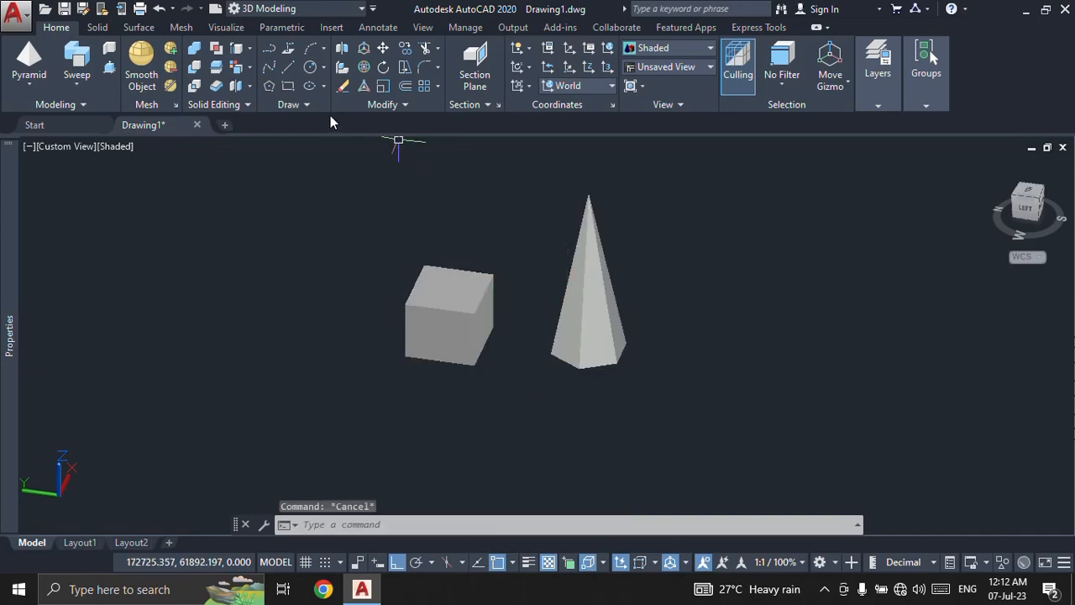
# Step: Erase the box and the pyramid
pyautogui.click(697, 251)
pyautogui.click(324, 415)
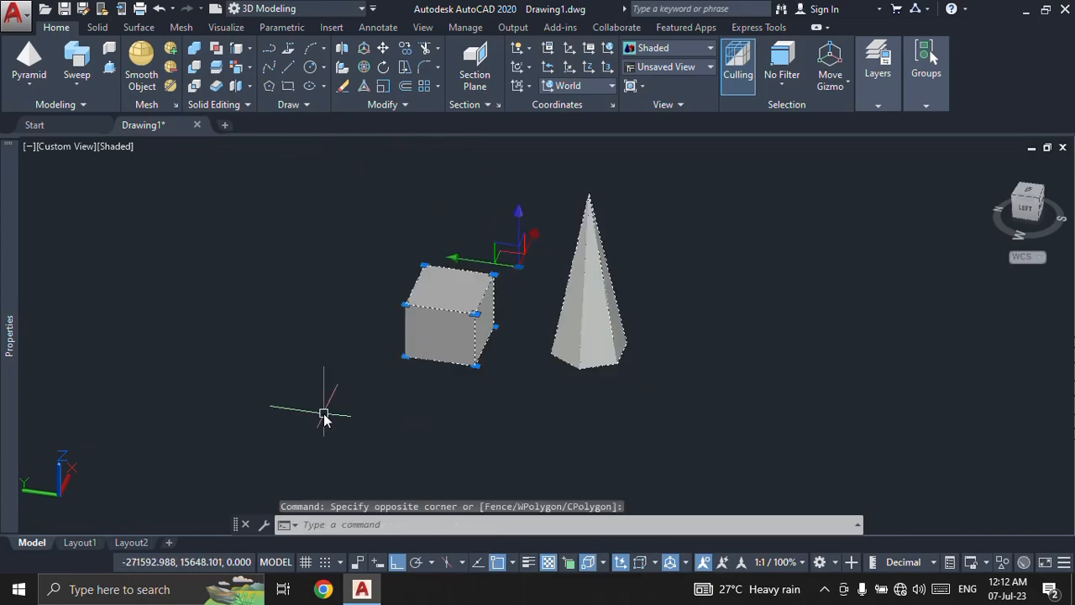
pyautogui.write('e')
pyautogui.press('Return')
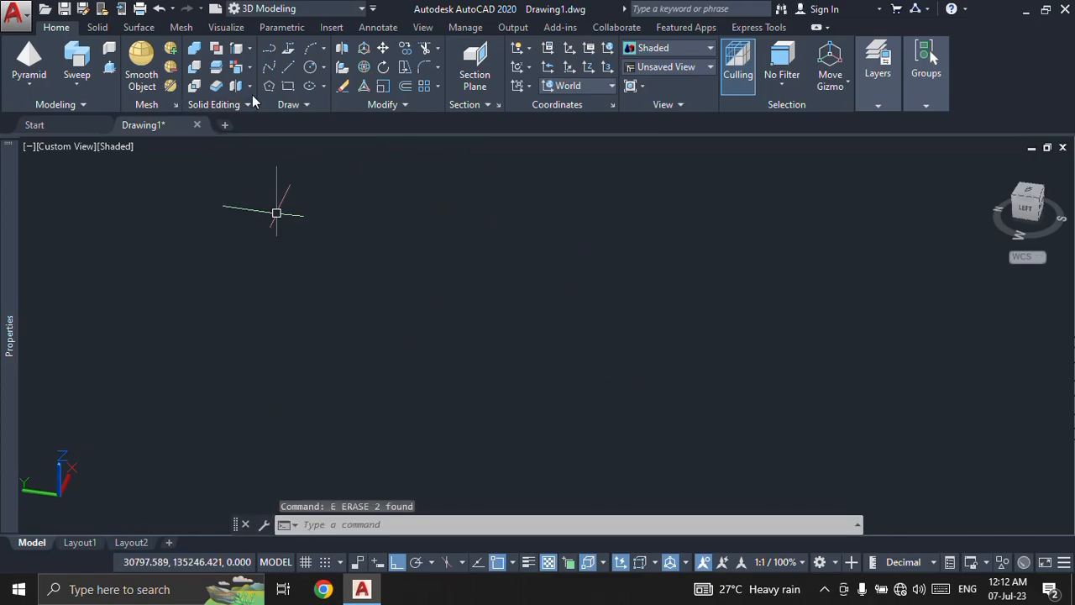
pyautogui.click(249, 87)
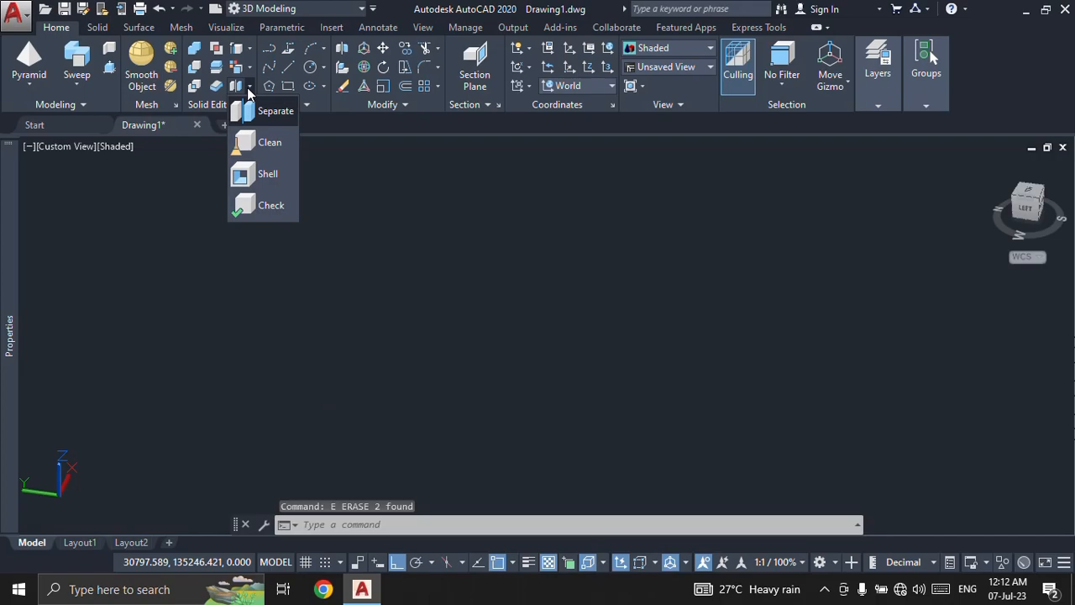
pyautogui.click(272, 178)
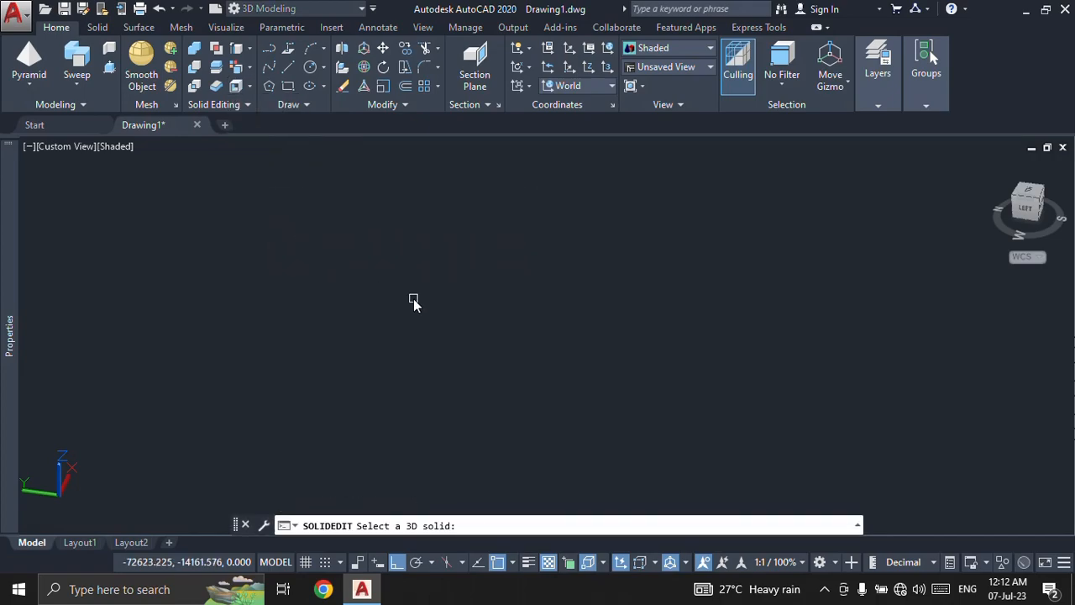
pyautogui.press('Escape')
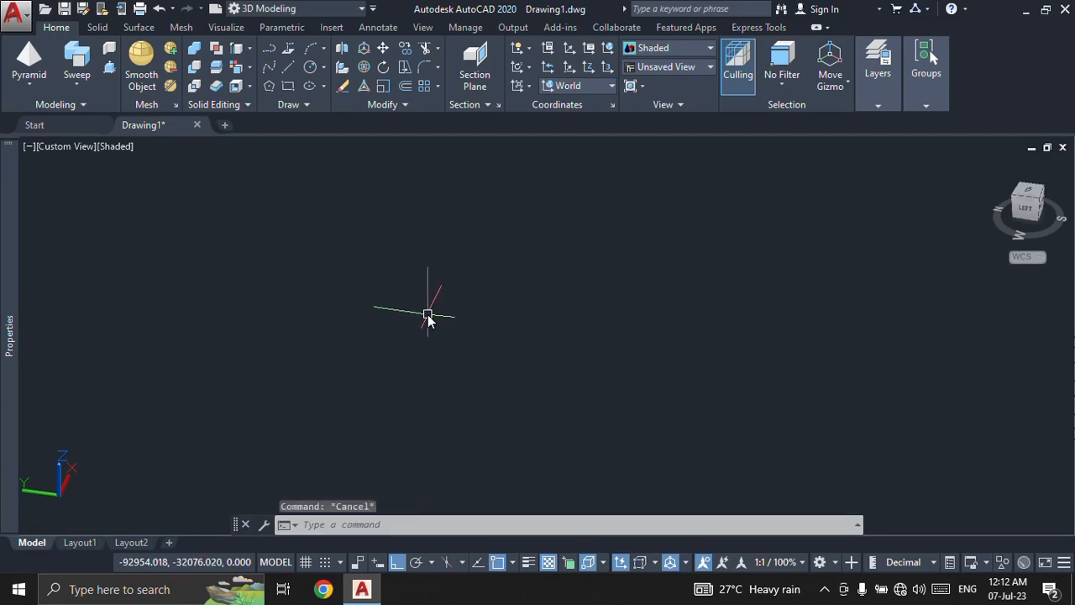
# Step: Draw a circle with a radius of 10 in the empty drawing area
pyautogui.write('c')
pyautogui.press('Return')
pyautogui.click(498, 378)
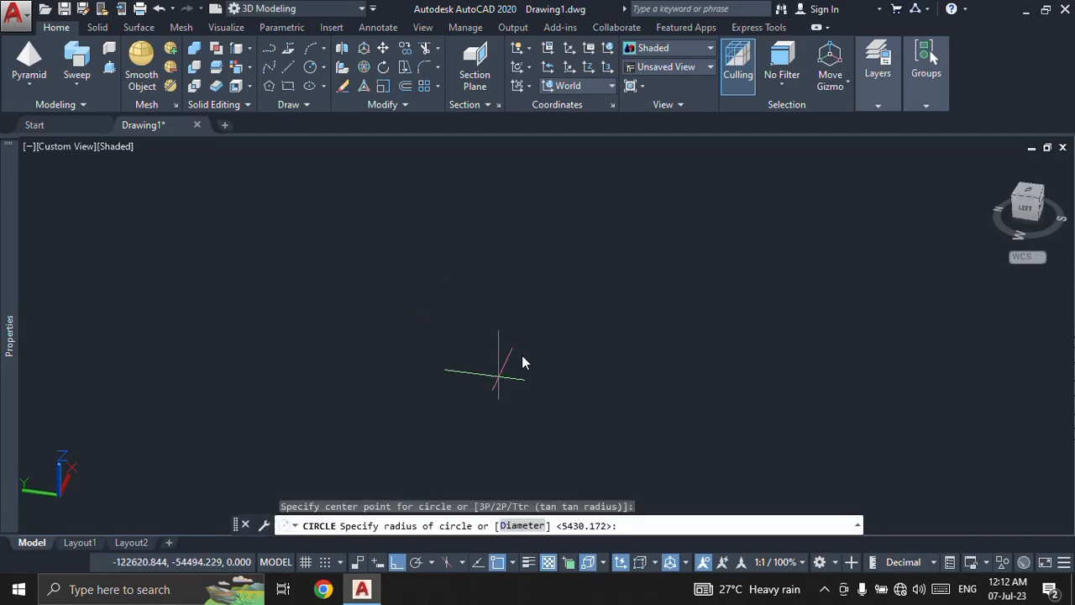
pyautogui.write('10')
pyautogui.press('Return')
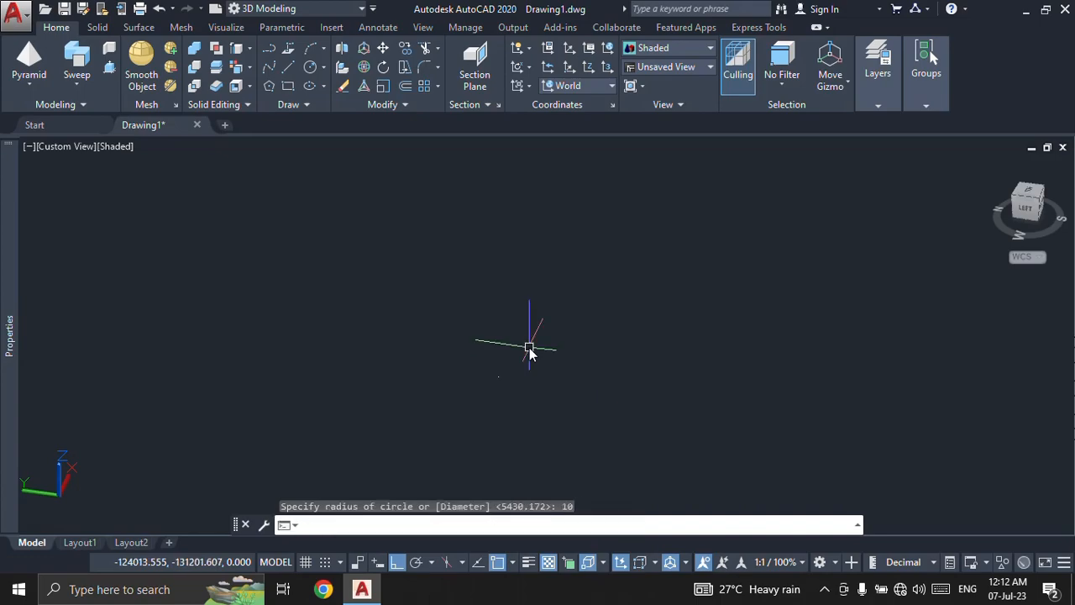
pyautogui.press('Escape')
pyautogui.press('Return')
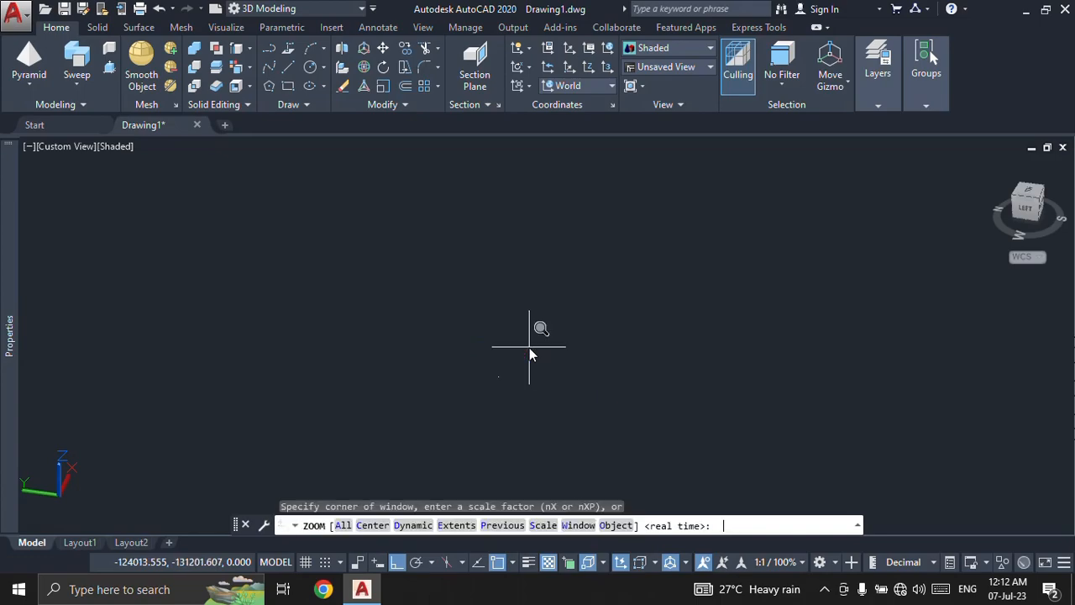
pyautogui.write('e')
pyautogui.press('Return')
pyautogui.scroll(-2, 529, 348)
pyautogui.press('Escape')
pyautogui.moveTo(529, 348); pyautogui.dragTo(543, 388, button='middle')
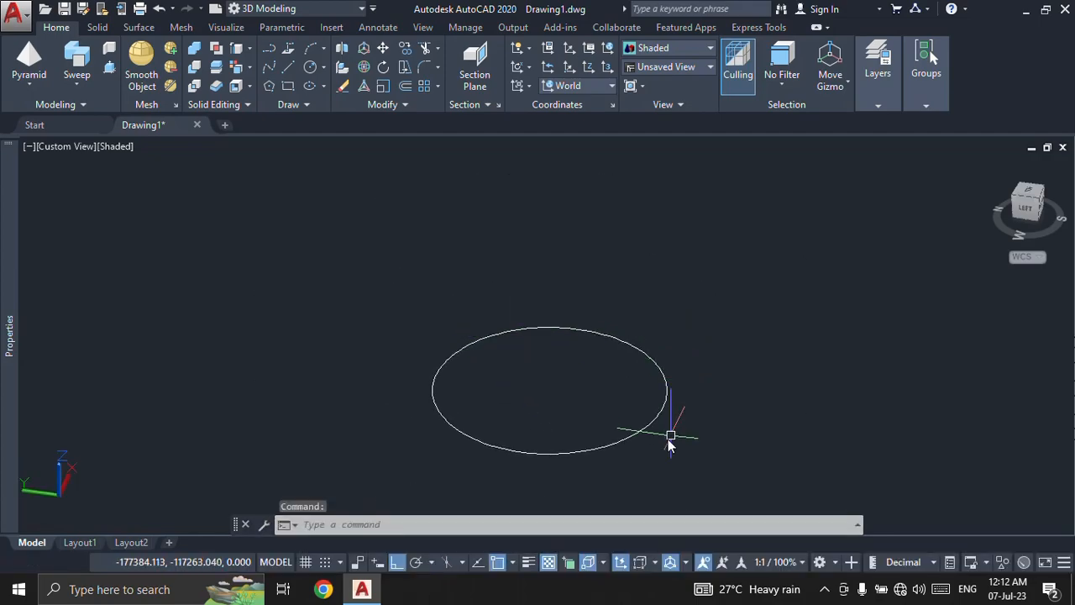
# Step: Copy the circle straight up along the Z axis by about 39 units
pyautogui.click(558, 453)
pyautogui.write('co')
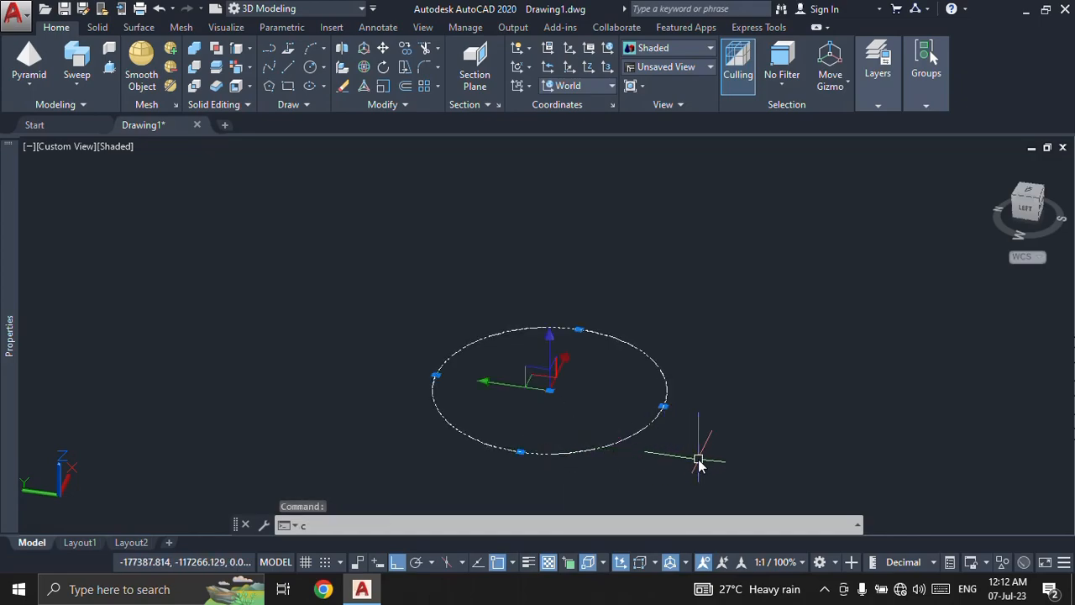
pyautogui.press('Return')
pyautogui.scroll(-5, 724, 454)
pyautogui.click(733, 404)
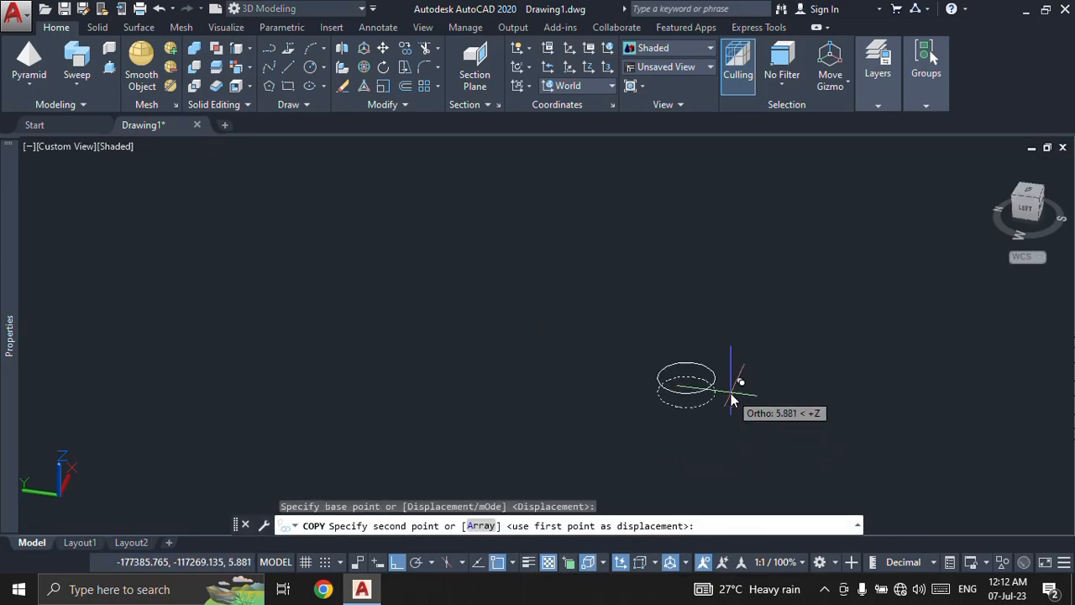
pyautogui.click(749, 311)
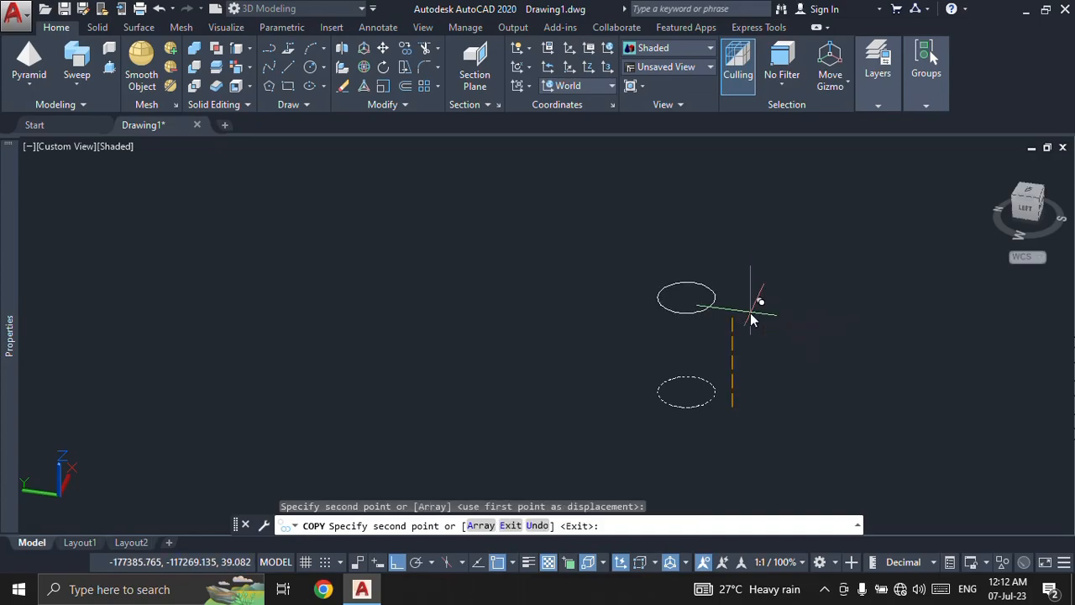
pyautogui.press('Escape')
# Step: Draw a small circle inside the lower circle, sharing its center point
pyautogui.write('c')
pyautogui.press('Return')
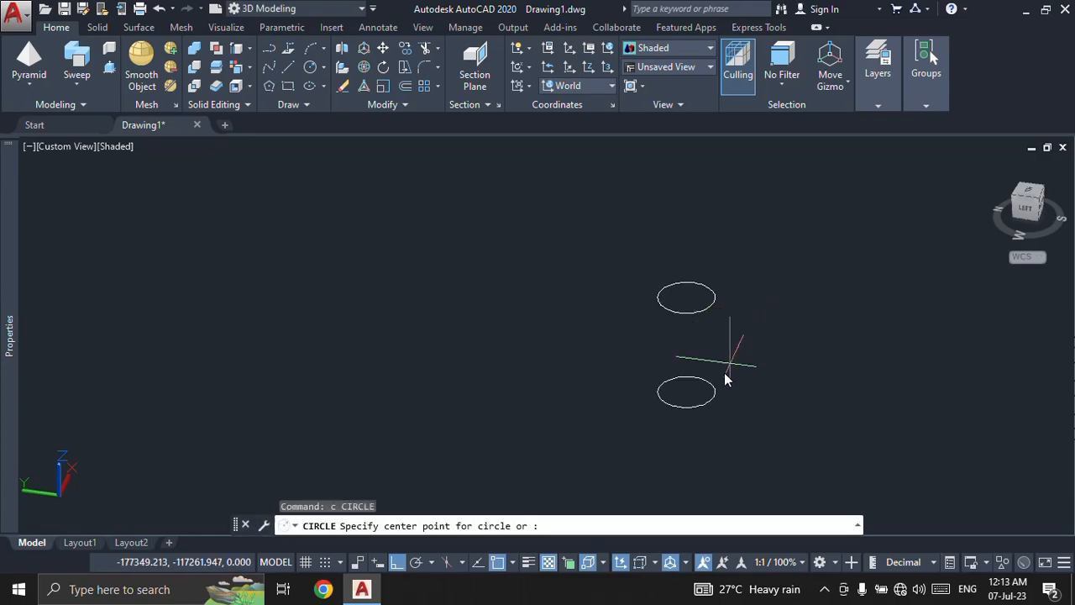
pyautogui.click(685, 393)
pyautogui.scroll(4, 689, 392)
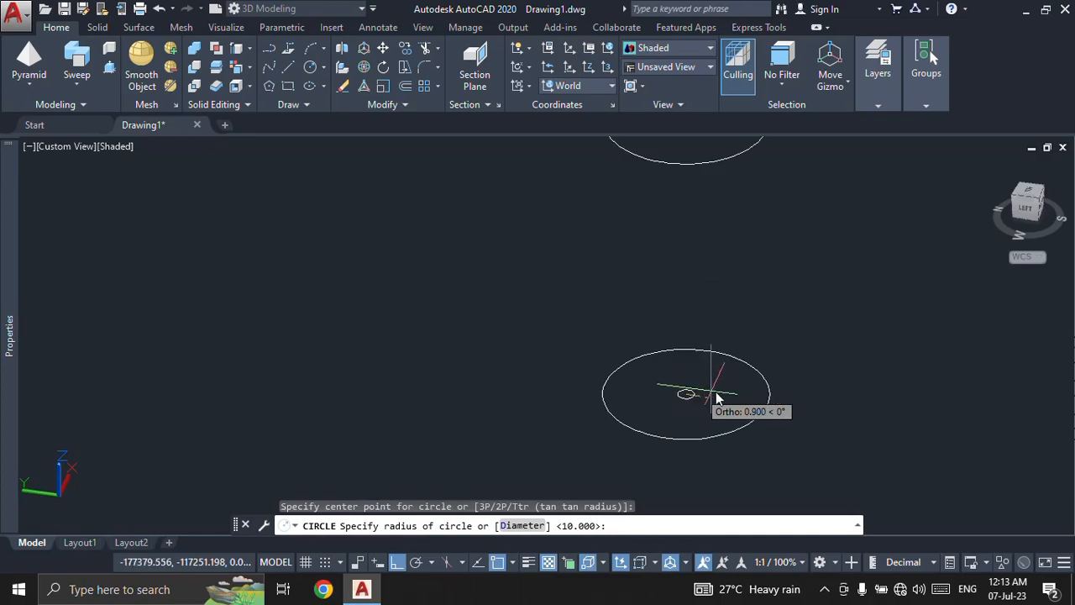
pyautogui.click(711, 395)
# Step: Move the small inner circle straight up by about 87 units, above the two larger circles
pyautogui.click(709, 402)
pyautogui.scroll(-2, 713, 407)
pyautogui.write('m')
pyautogui.press('Return')
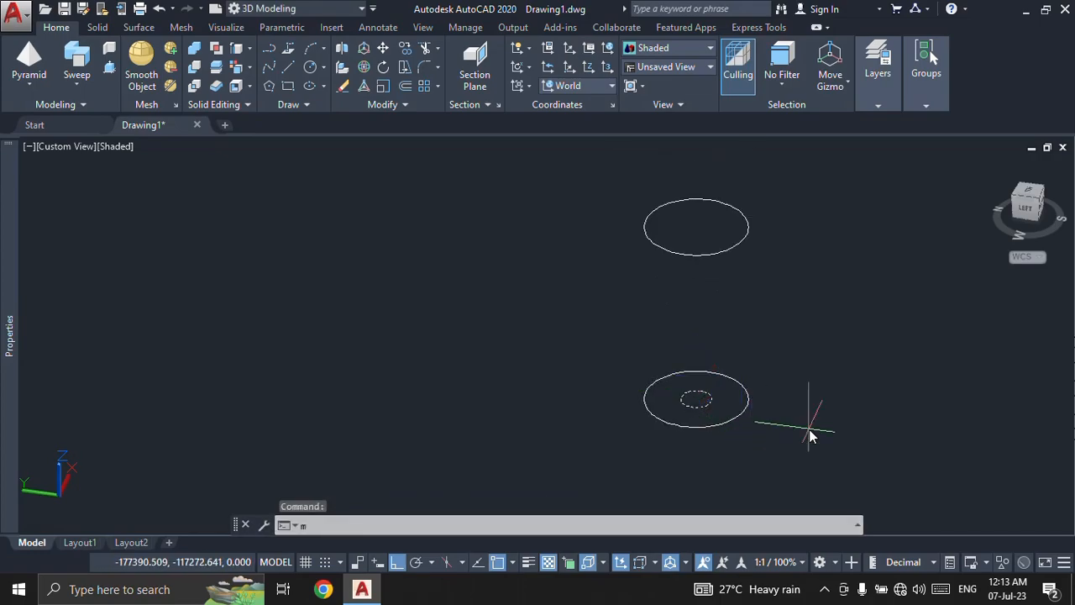
pyautogui.scroll(-5, 808, 428)
pyautogui.moveTo(864, 398); pyautogui.dragTo(812, 421, button='middle')
pyautogui.click(812, 421)
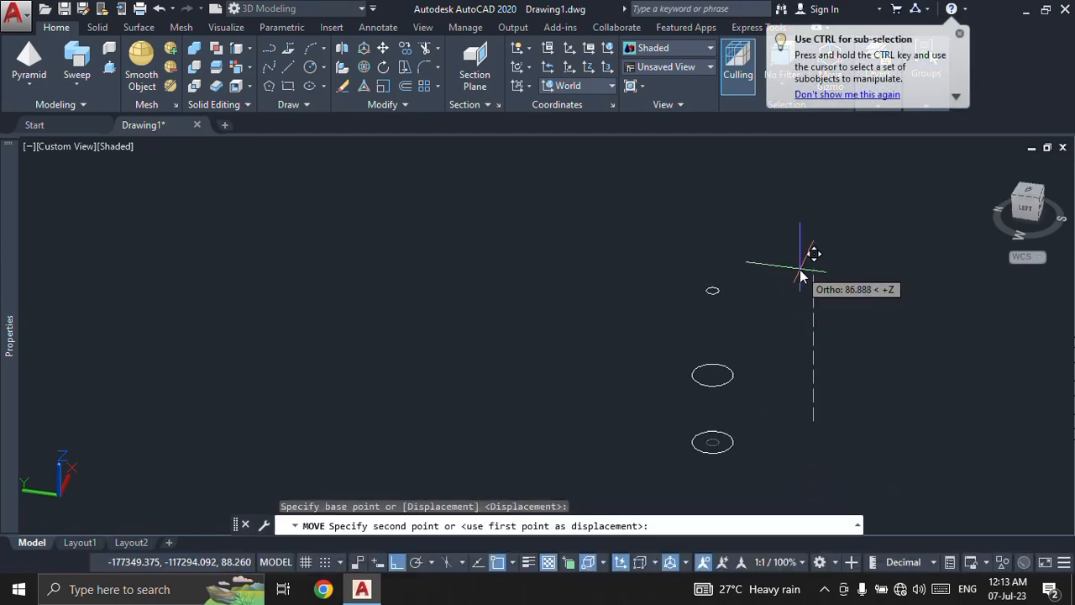
pyautogui.press('Escape')
pyautogui.moveTo(773, 370); pyautogui.dragTo(775, 348, button='middle')
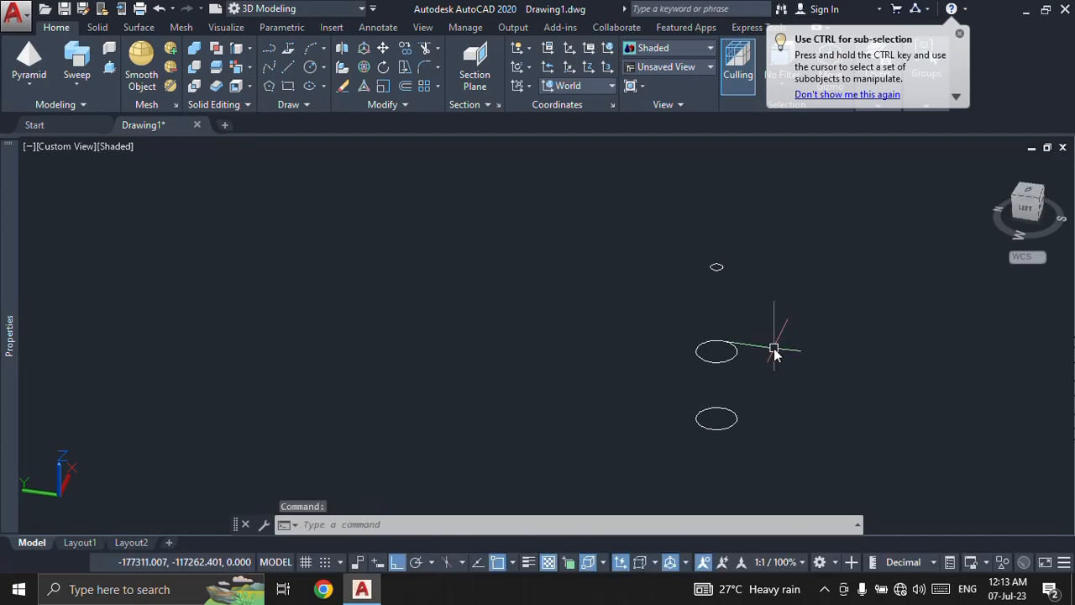
# Step: Loft the three circles from the lowest to the highest into a solid, using cross sections only
pyautogui.click(73, 84)
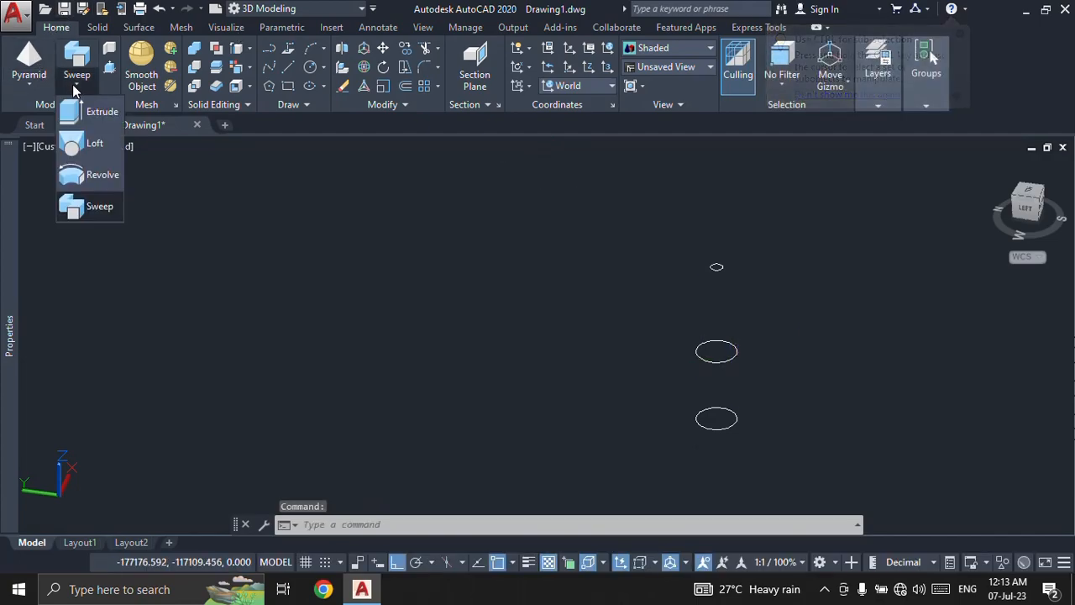
pyautogui.click(104, 156)
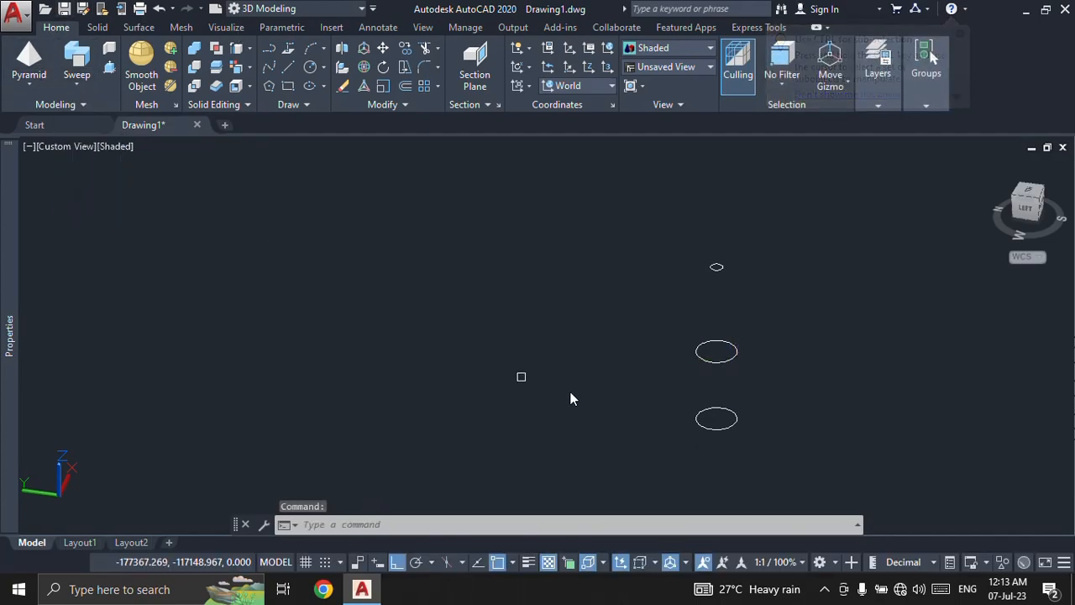
pyautogui.click(721, 428)
pyautogui.click(721, 361)
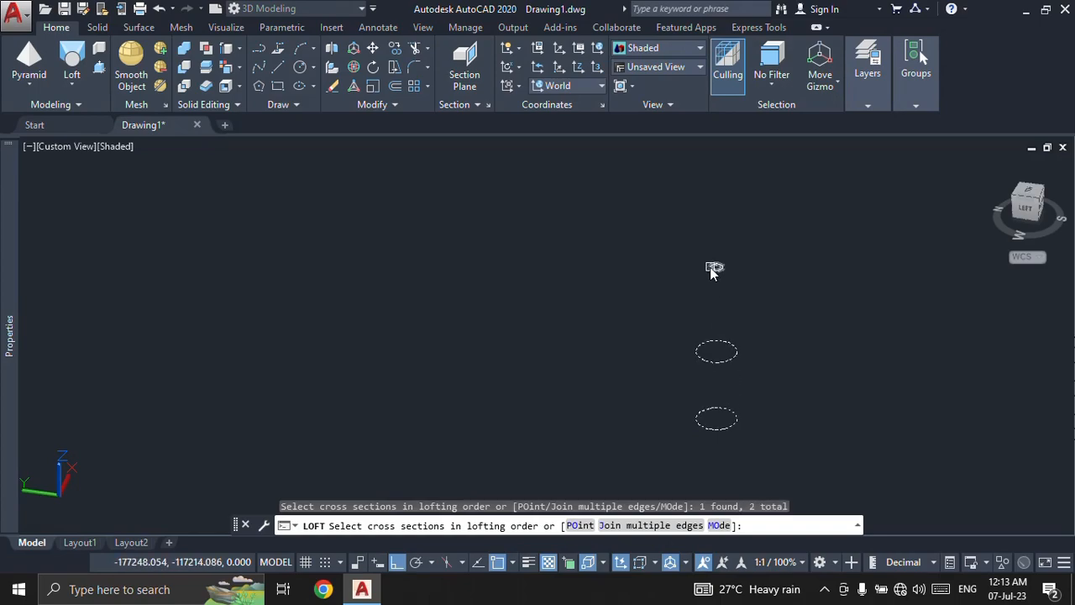
pyautogui.click(716, 269)
pyautogui.press('Return')
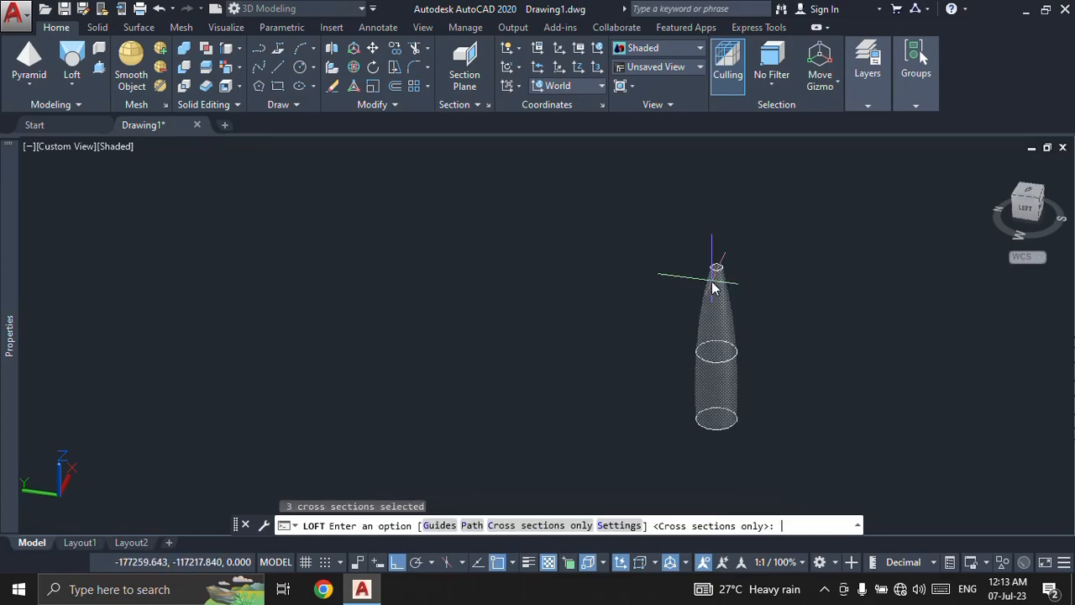
pyautogui.press('Return')
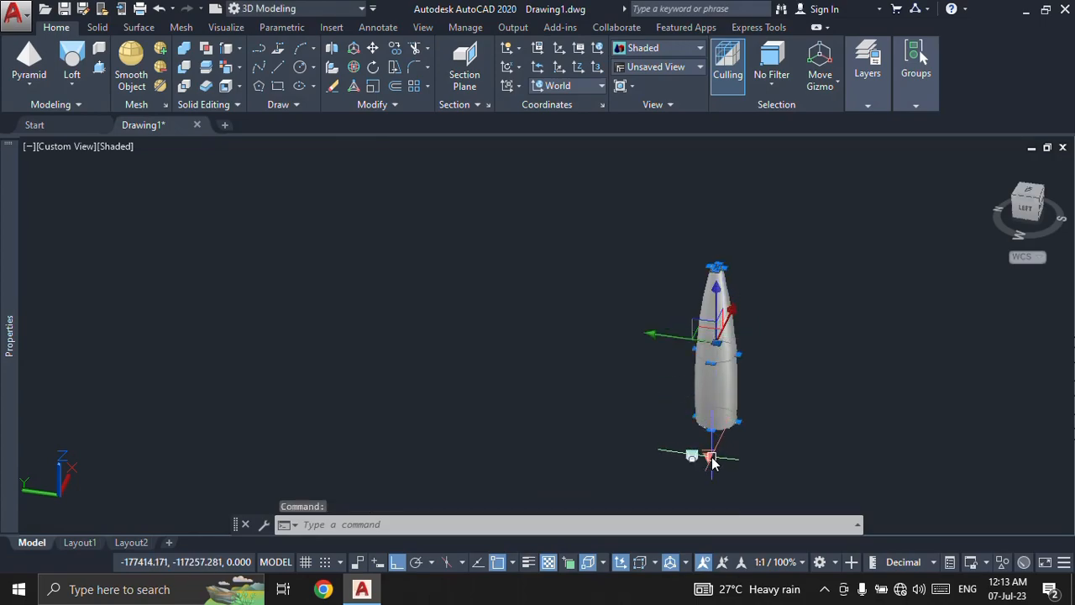
# Step: Try the Normal to start section option on the lofted solid and settle on Normal to all sections to give it a bottle shape
pyautogui.click(707, 456)
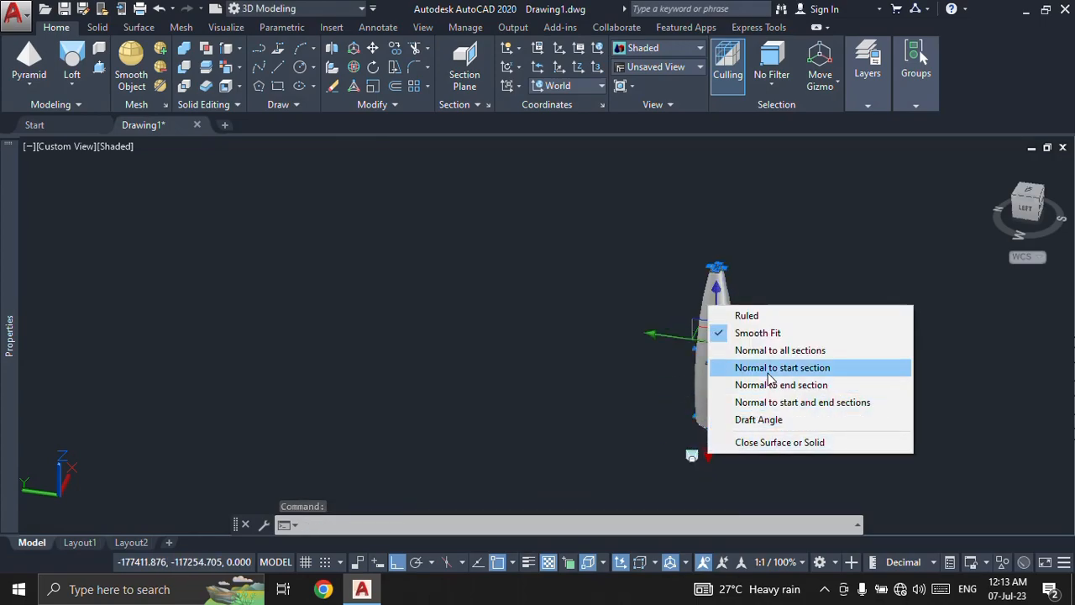
pyautogui.click(769, 367)
pyautogui.click(708, 456)
pyautogui.click(760, 350)
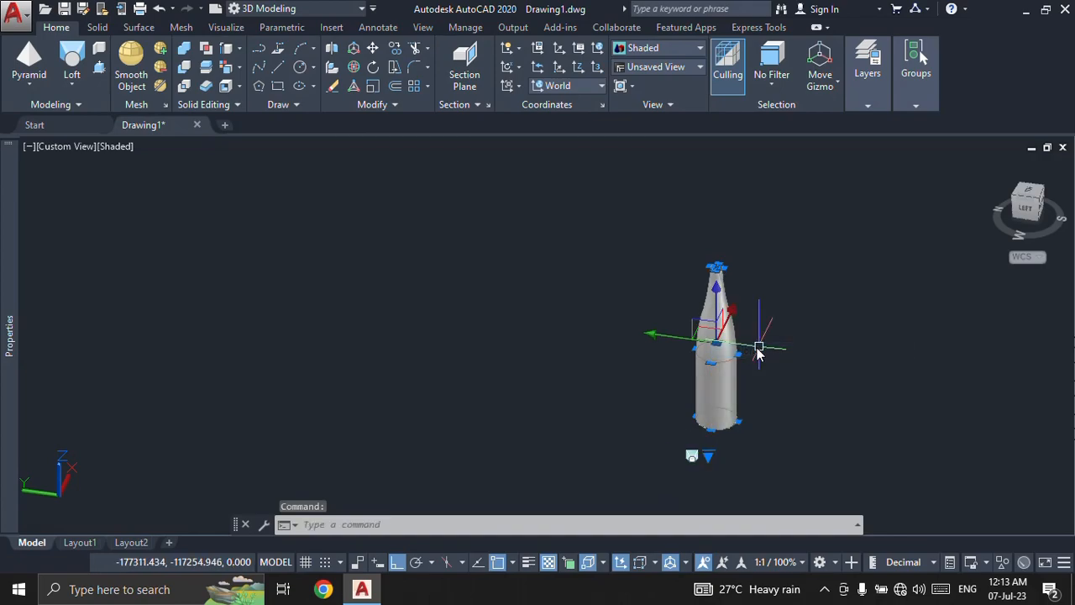
pyautogui.press('Escape')
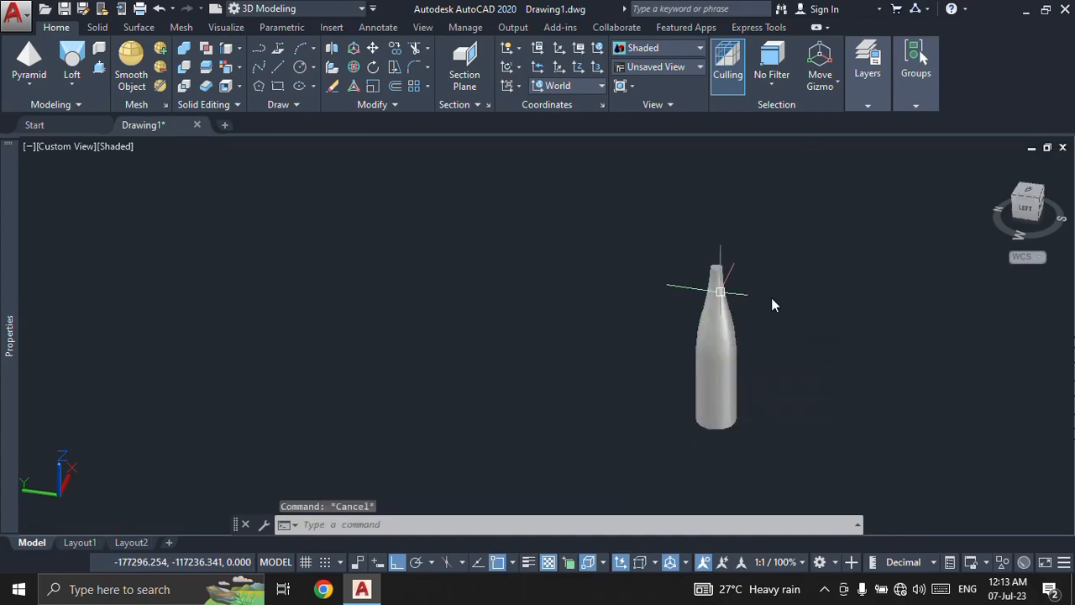
# Step: Shell the bottle solid with an offset distance of 0.5, removing the top face of the neck to leave it open
pyautogui.scroll(3, 772, 294)
pyautogui.moveTo(759, 269); pyautogui.dragTo(720, 233, button='middle')
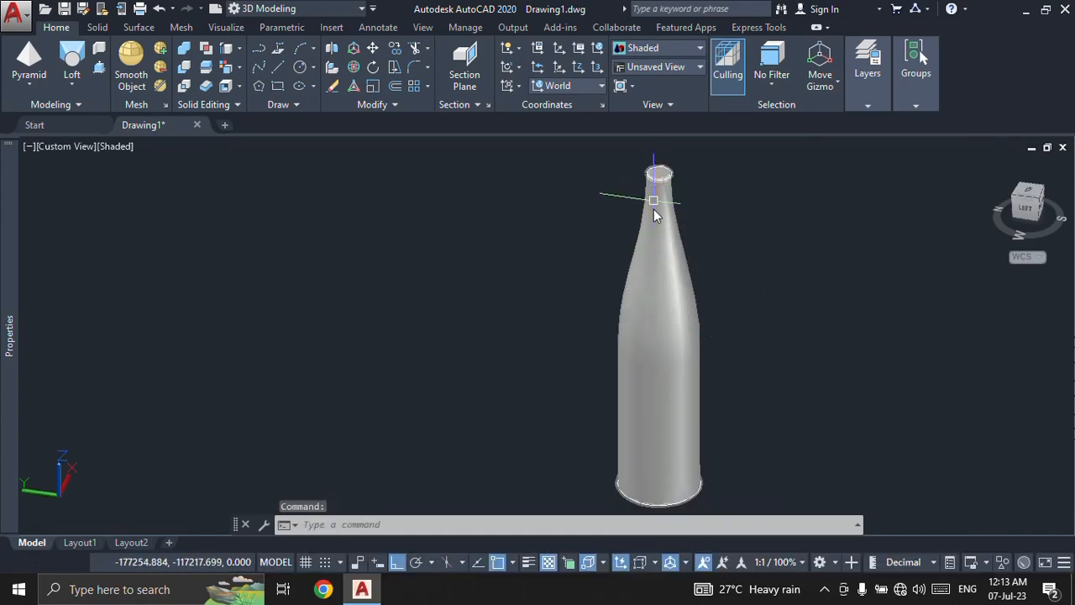
pyautogui.moveTo(715, 366); pyautogui.dragTo(688, 355, button='middle')
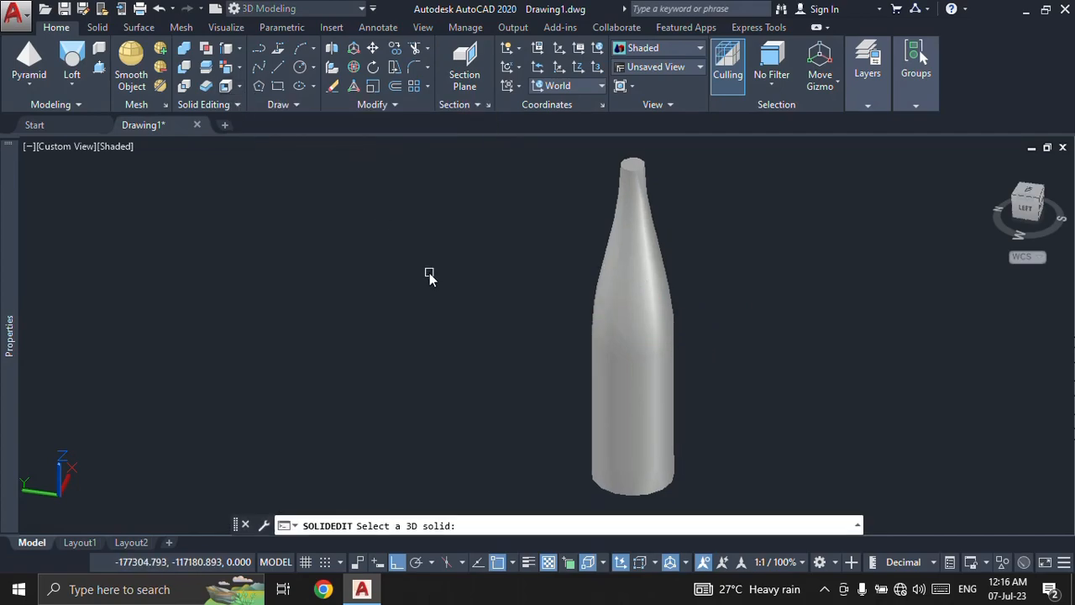
pyautogui.click(605, 324)
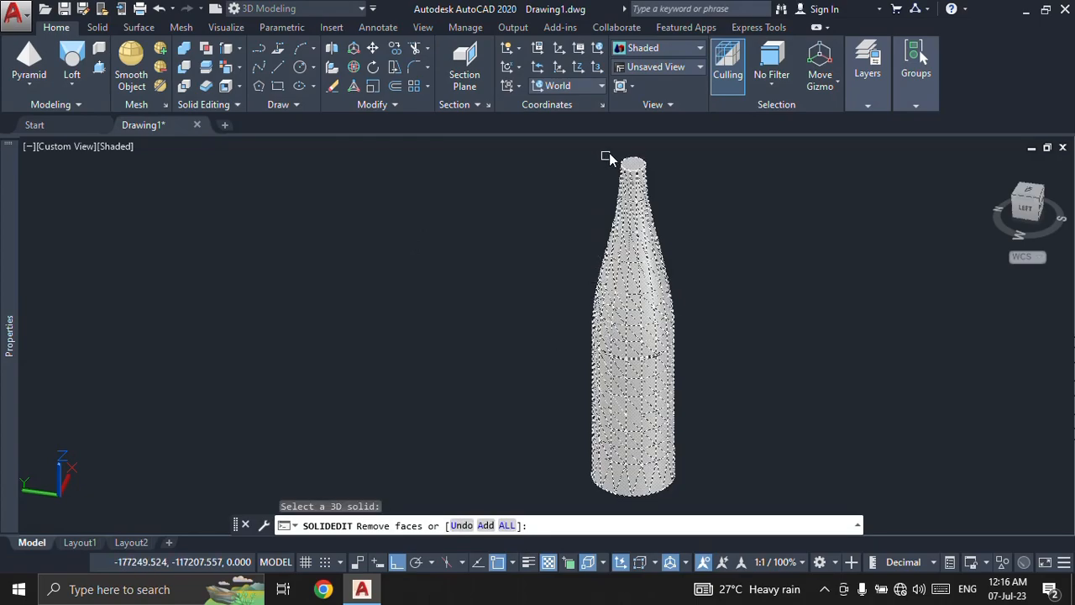
pyautogui.scroll(3, 617, 155)
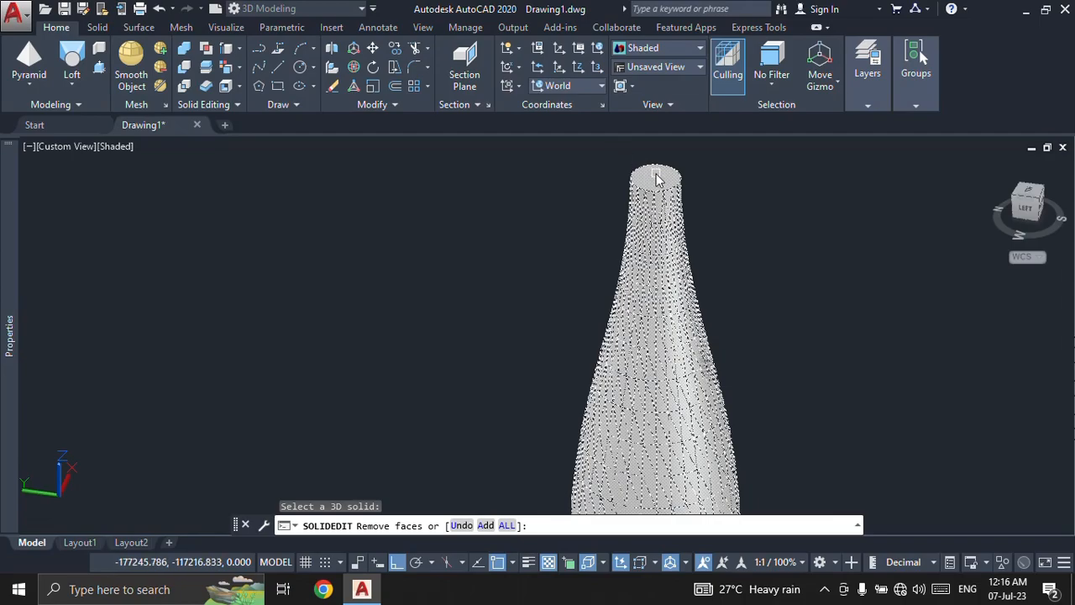
pyautogui.scroll(-5, 658, 178)
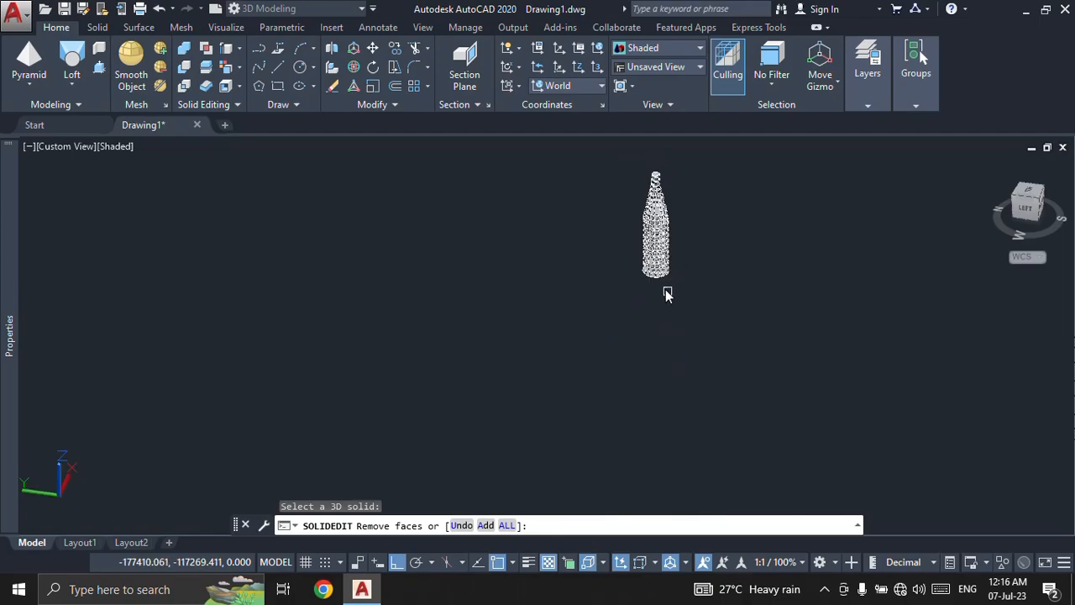
pyautogui.moveTo(665, 289); pyautogui.dragTo(658, 276, button='middle')
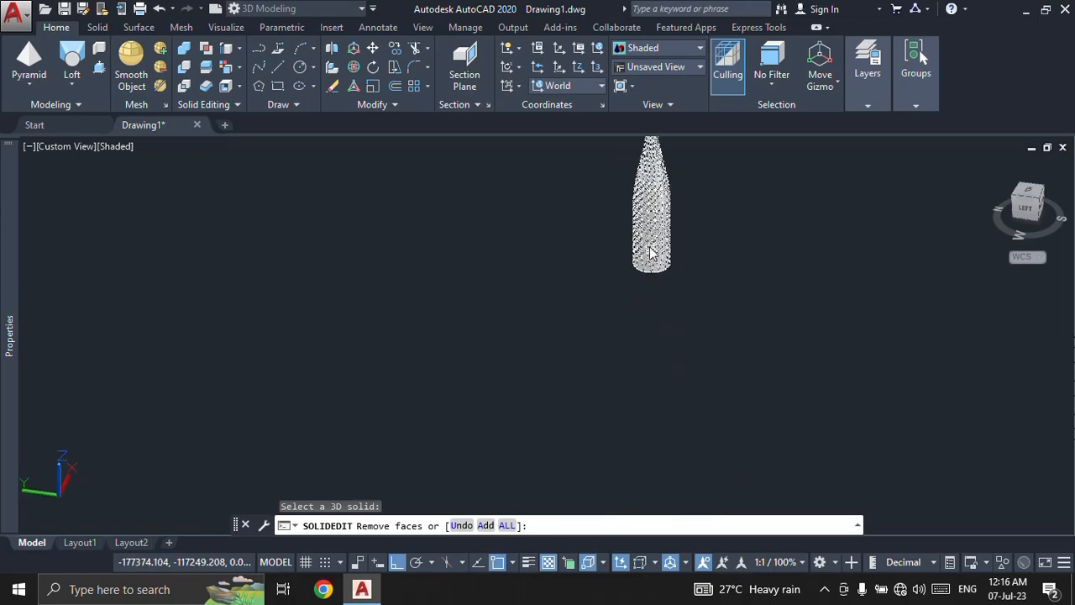
pyautogui.moveTo(645, 219); pyautogui.dragTo(626, 264, button='middle')
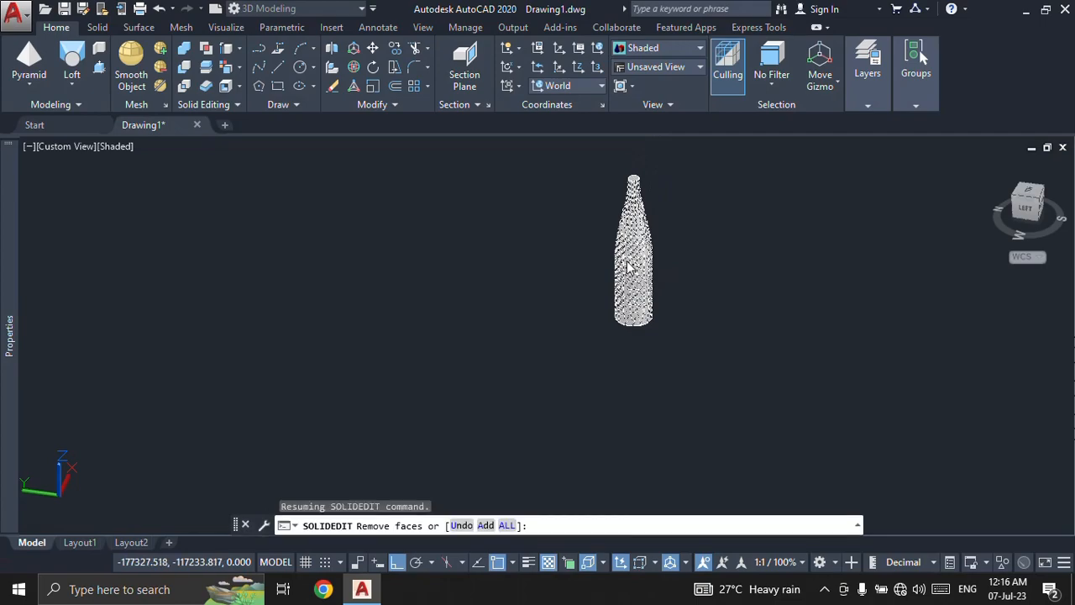
pyautogui.scroll(3, 647, 179)
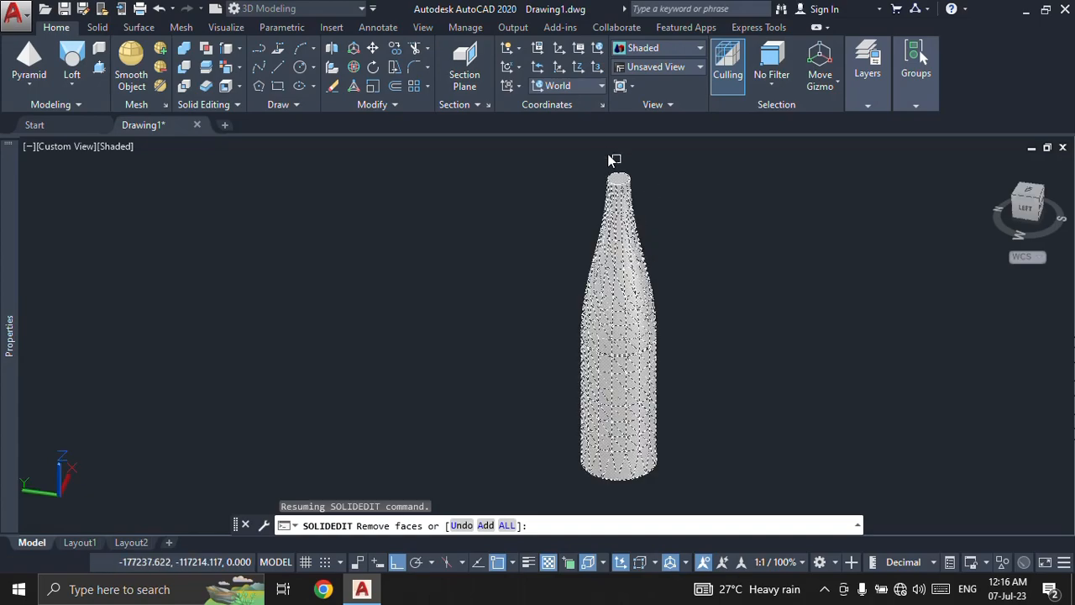
pyautogui.scroll(2, 617, 166)
pyautogui.scroll(3, 634, 210)
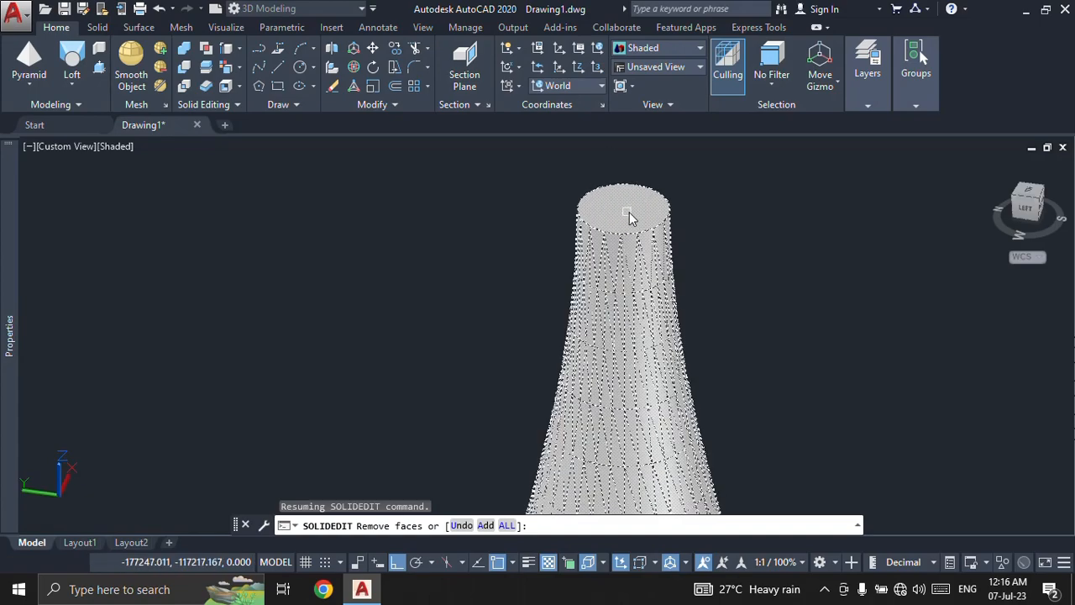
pyautogui.click(629, 215)
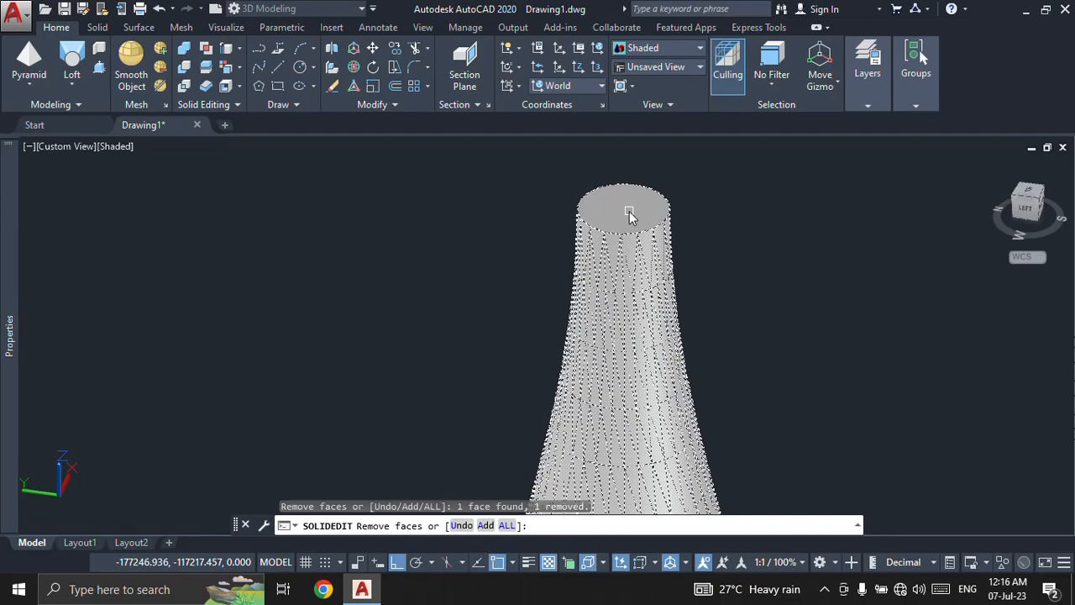
pyautogui.press('Return')
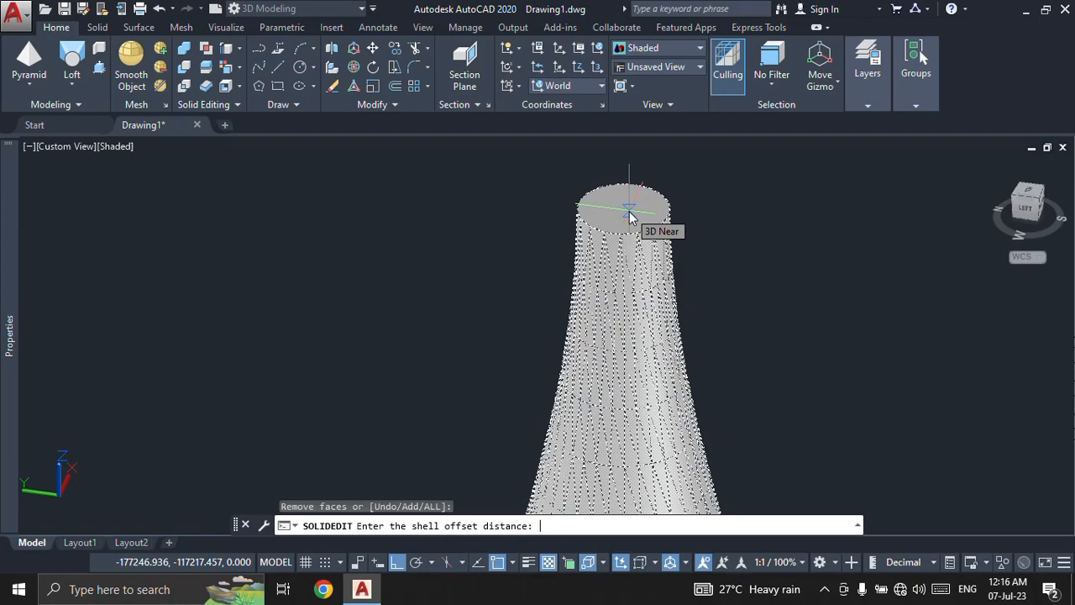
pyautogui.write('.5')
pyautogui.press('Return')
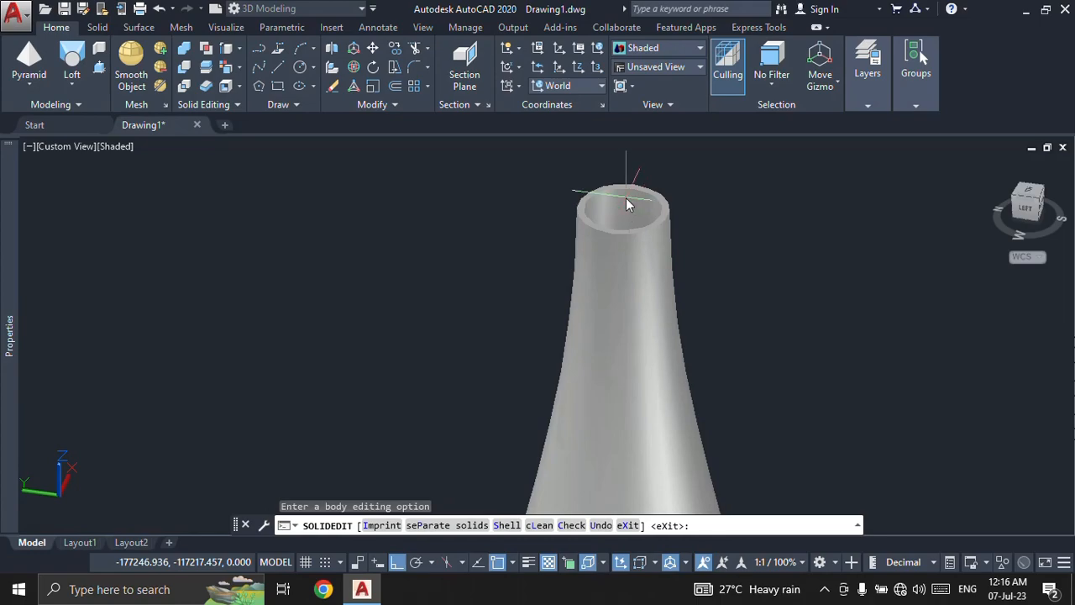
# Step: Leave the solid editing command and zoom to the drawing extents to examine the shelled bottle from above
pyautogui.keyDown('shift'); pyautogui.moveTo(632, 249); pyautogui.dragTo(586, 375, button='middle'); pyautogui.keyUp('shift')
pyautogui.scroll(5, 589, 359)
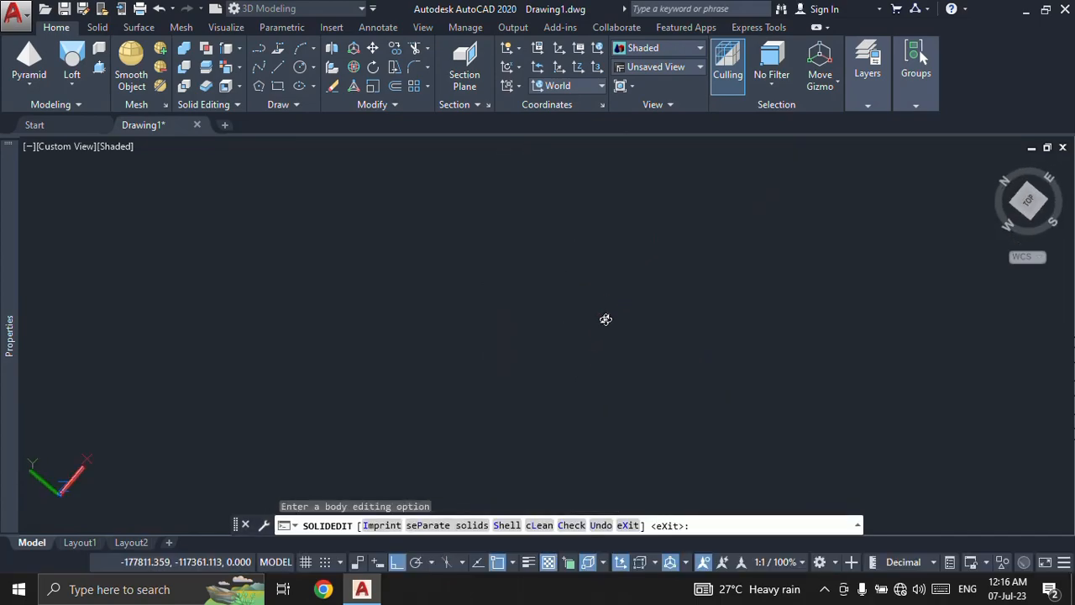
pyautogui.press('Escape')
pyautogui.write('z')
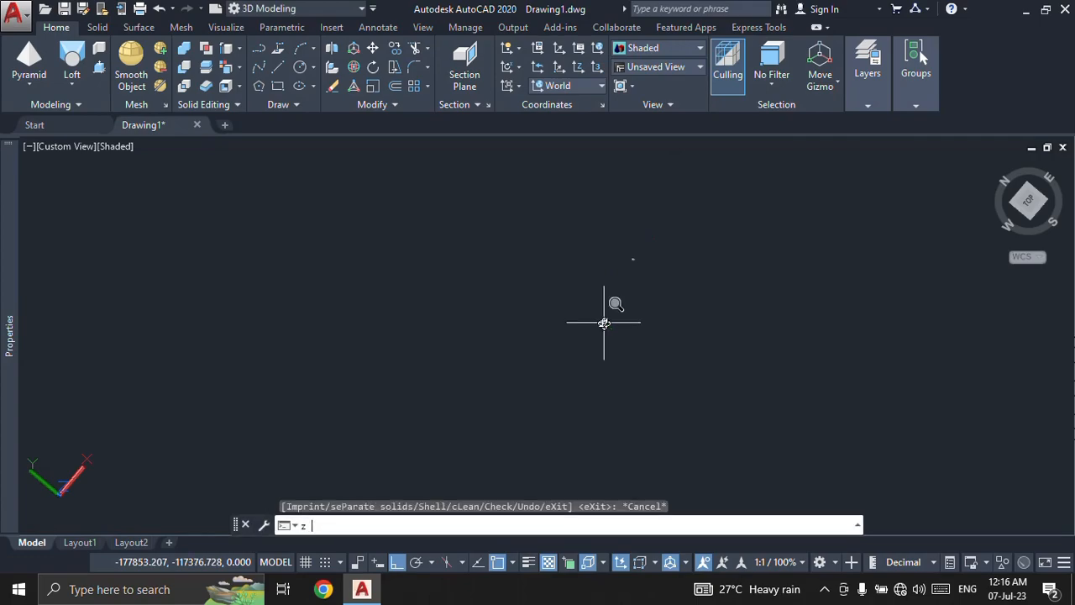
pyautogui.press('Return')
pyautogui.write('e')
pyautogui.press('Return')
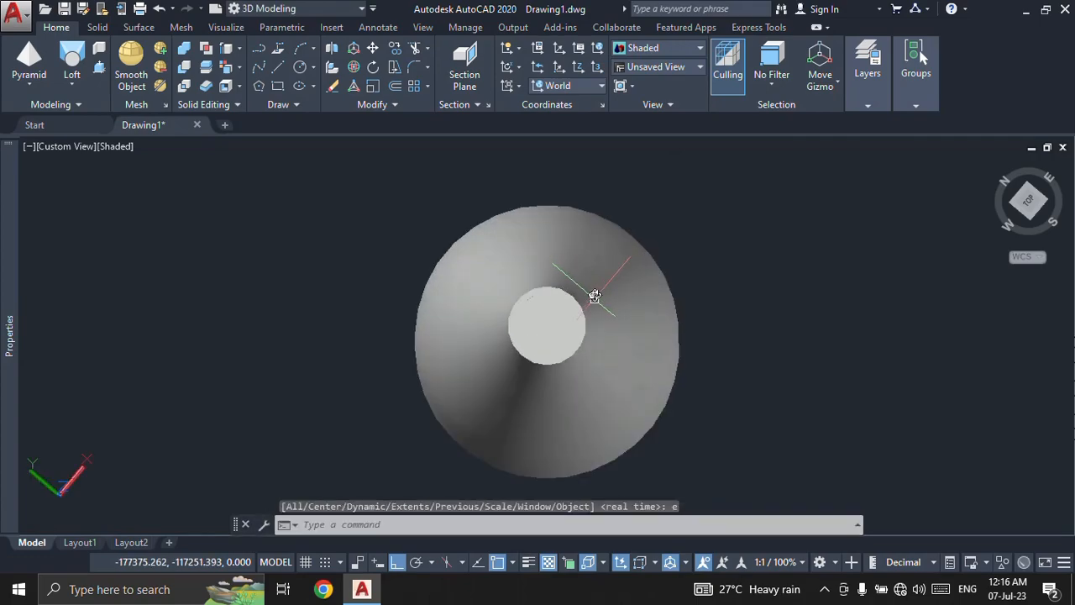
pyautogui.press('Escape')
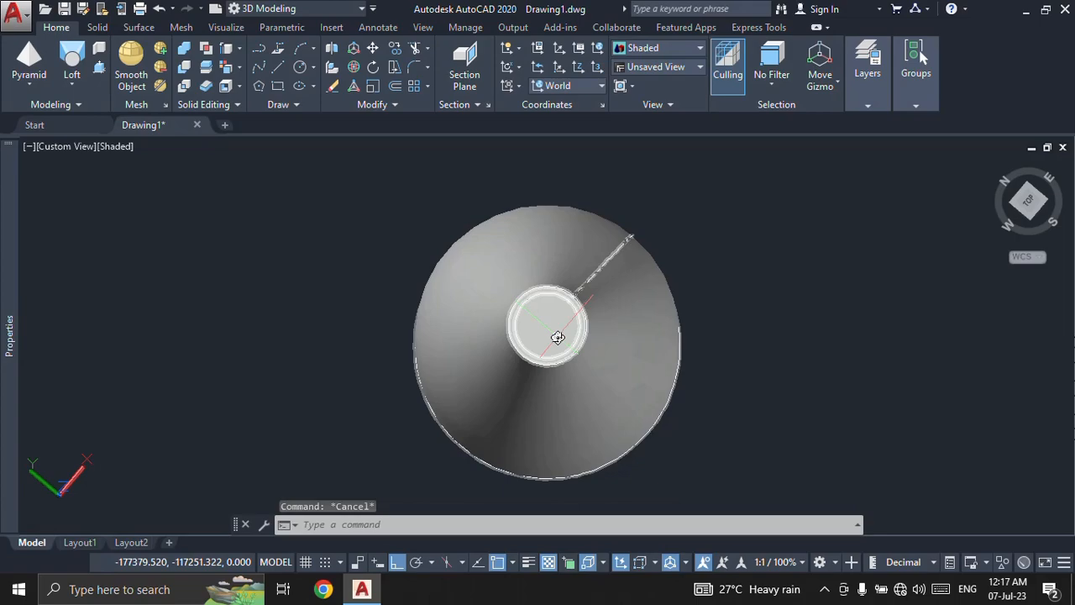
# Step: Orbit around the shelled bottle to examine its open neck and body from the side
pyautogui.write('3do')
pyautogui.press('Return')
pyautogui.moveTo(537, 370); pyautogui.dragTo(529, 338)
pyautogui.moveTo(532, 244); pyautogui.dragTo(532, 183)
pyautogui.moveTo(512, 300); pyautogui.dragTo(709, 226)
pyautogui.scroll(-5, 557, 288)
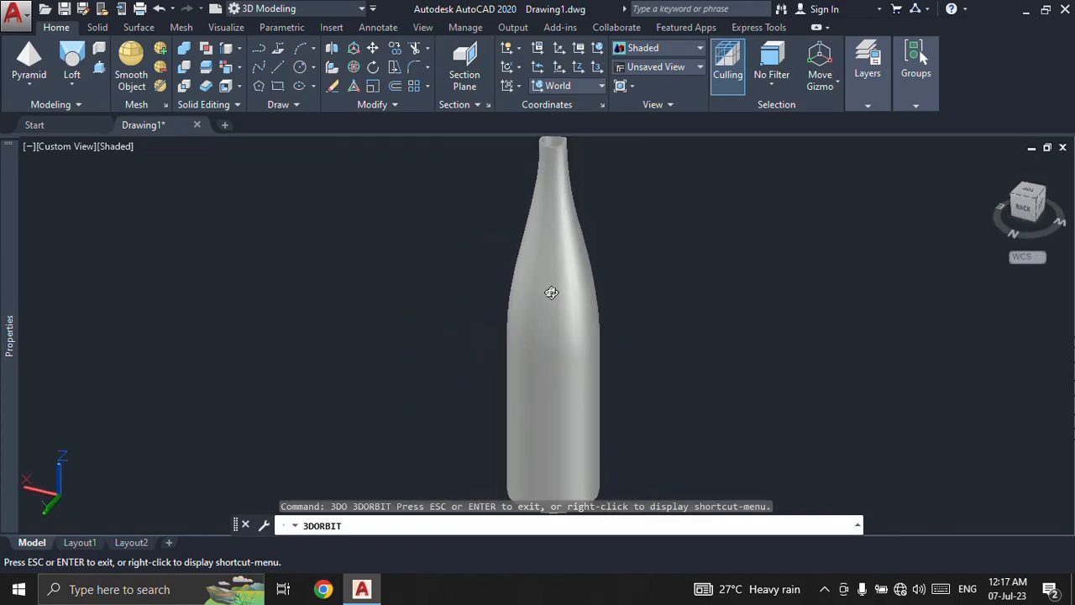
pyautogui.press('Escape')
pyautogui.moveTo(574, 367); pyautogui.dragTo(542, 344, button='middle')
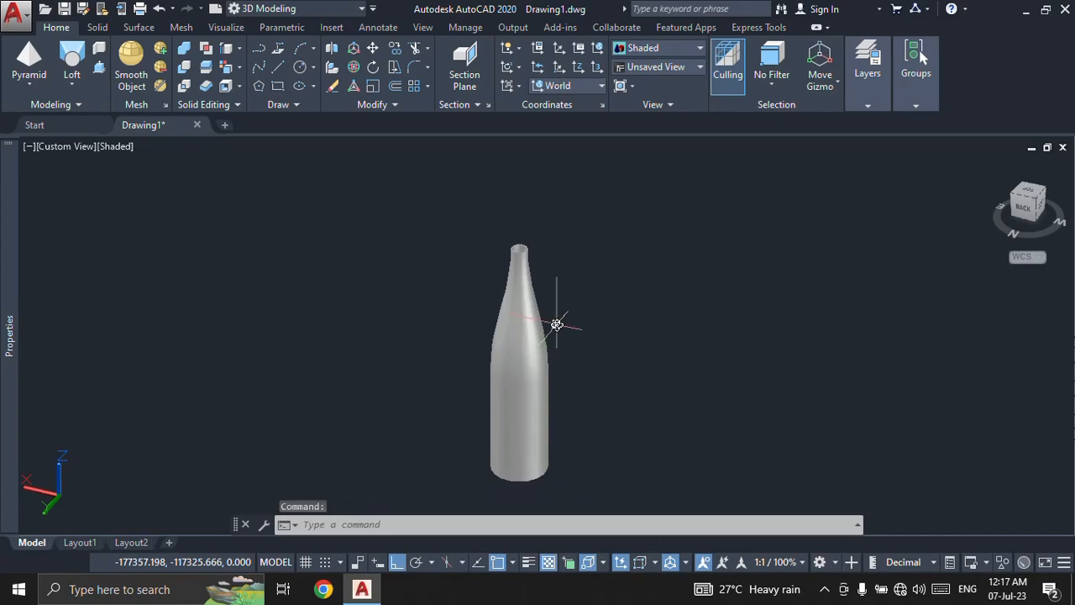
# Step: Draw a solid cylinder beside the bottle, wider than the bottle and about as tall
pyautogui.click(29, 84)
pyautogui.click(38, 146)
pyautogui.click(753, 405)
pyautogui.click(802, 410)
pyautogui.click(802, 206)
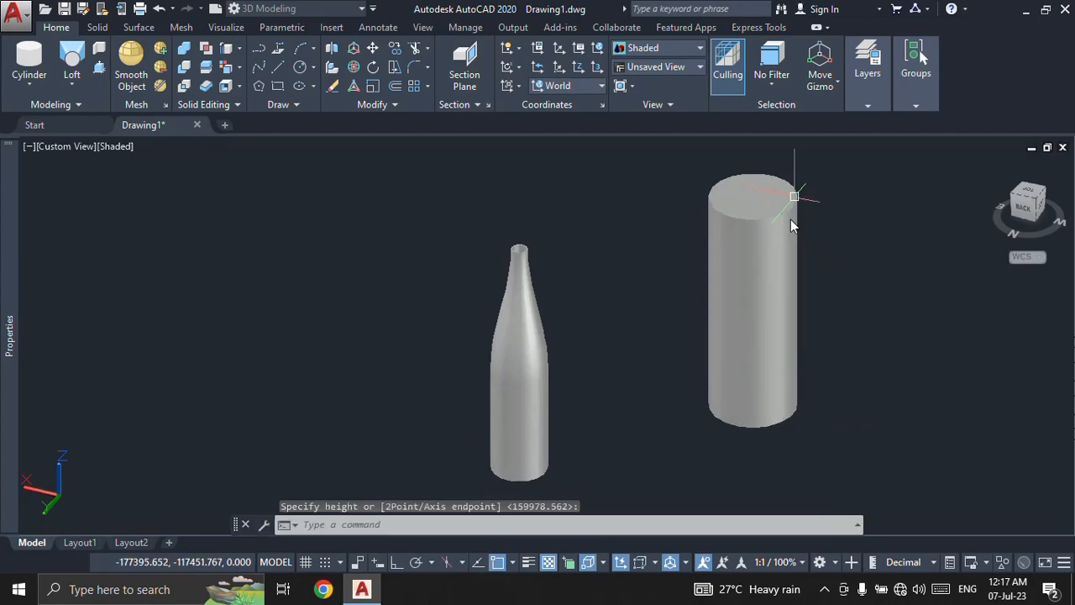
# Step: Shell the cylinder with an offset distance of 0.5, removing both its top and bottom faces to leave it open at both ends
pyautogui.press('Escape')
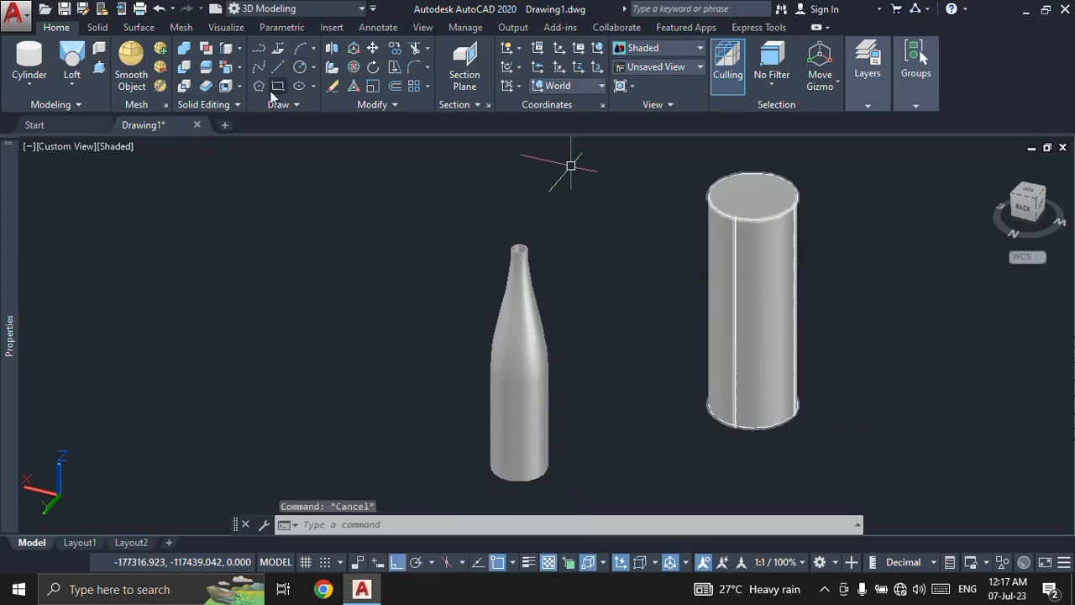
pyautogui.click(227, 87)
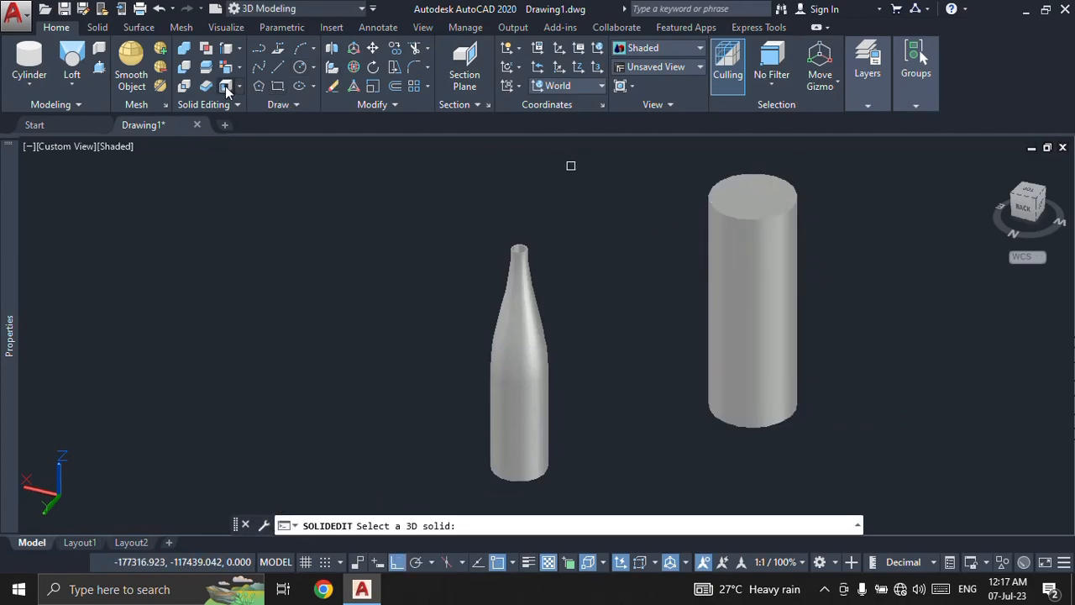
pyautogui.click(751, 272)
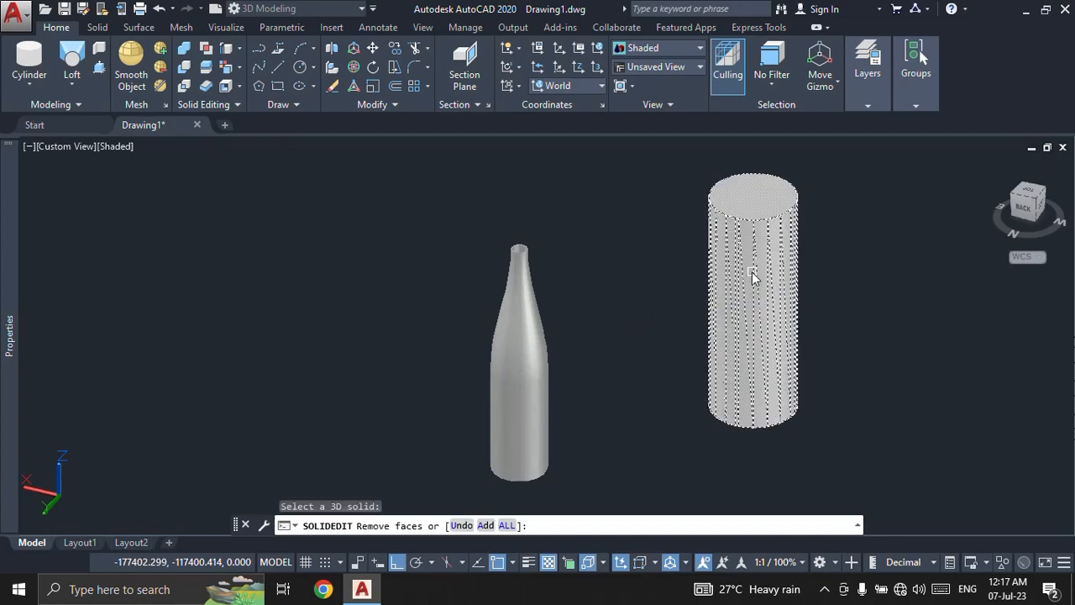
pyautogui.click(754, 197)
pyautogui.keyDown('shift'); pyautogui.moveTo(747, 333); pyautogui.dragTo(744, 221, button='middle'); pyautogui.keyUp('shift')
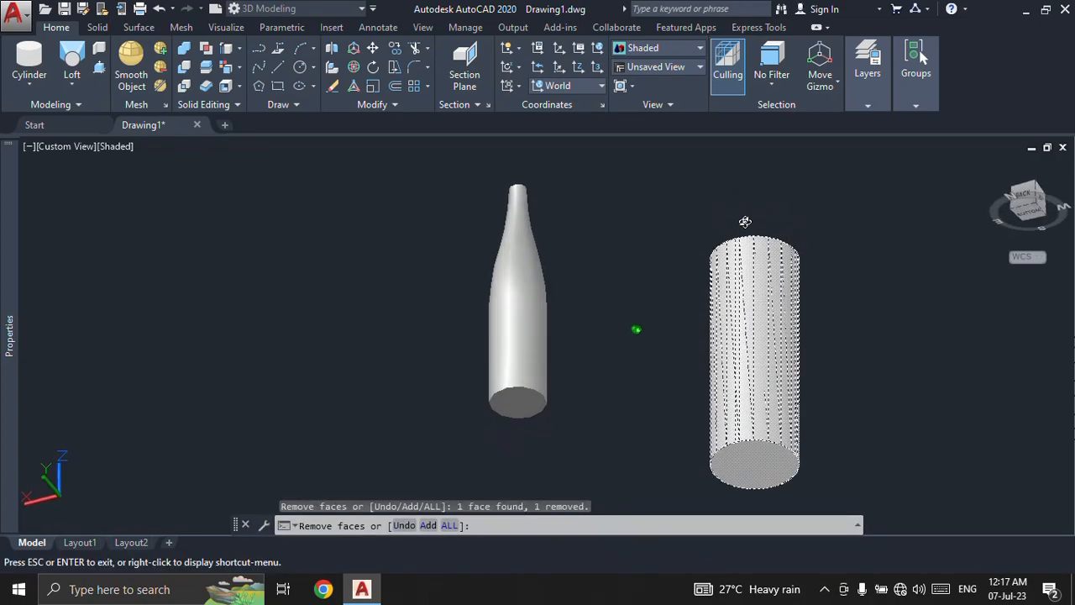
pyautogui.click(761, 454)
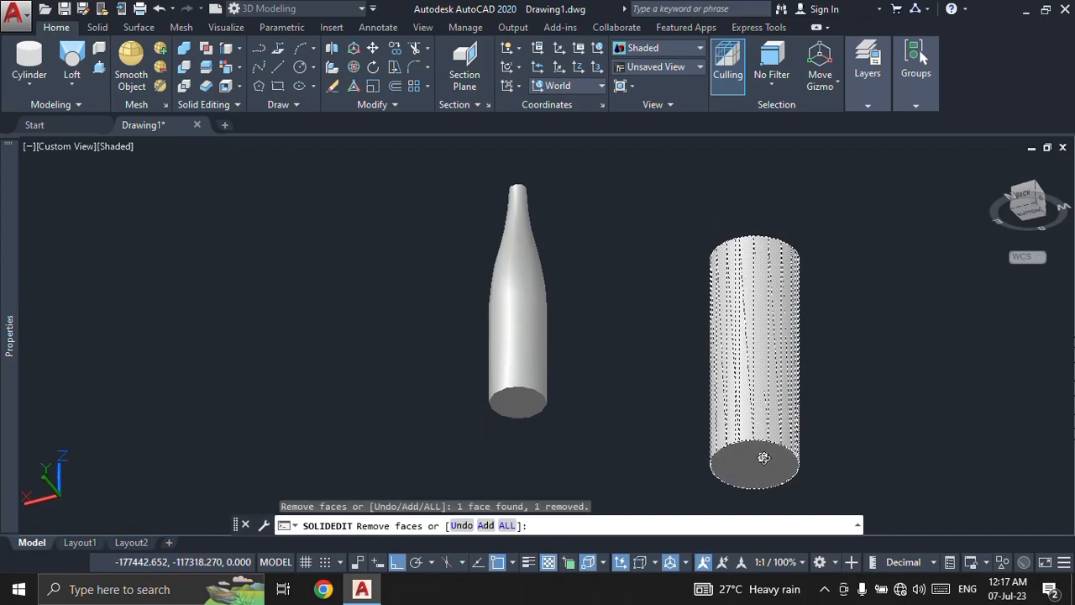
pyautogui.press('Return')
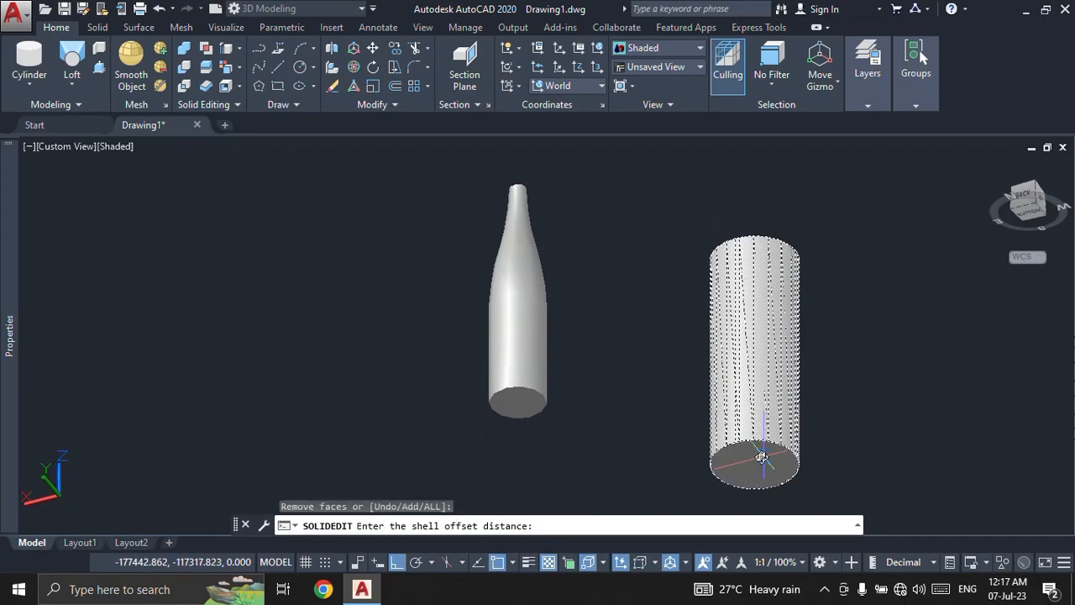
pyautogui.write('.5')
pyautogui.press('Return')
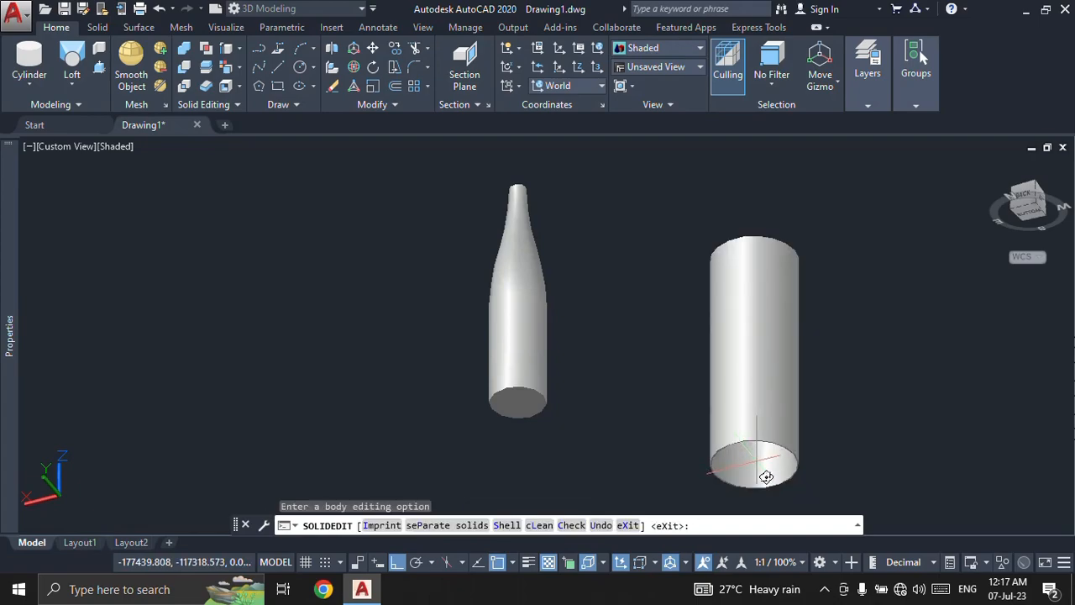
# Step: Examine the shelled cylinder's wall thickness at its lower rim, and look through the open tube from above
pyautogui.scroll(4, 762, 470)
pyautogui.scroll(2, 714, 328)
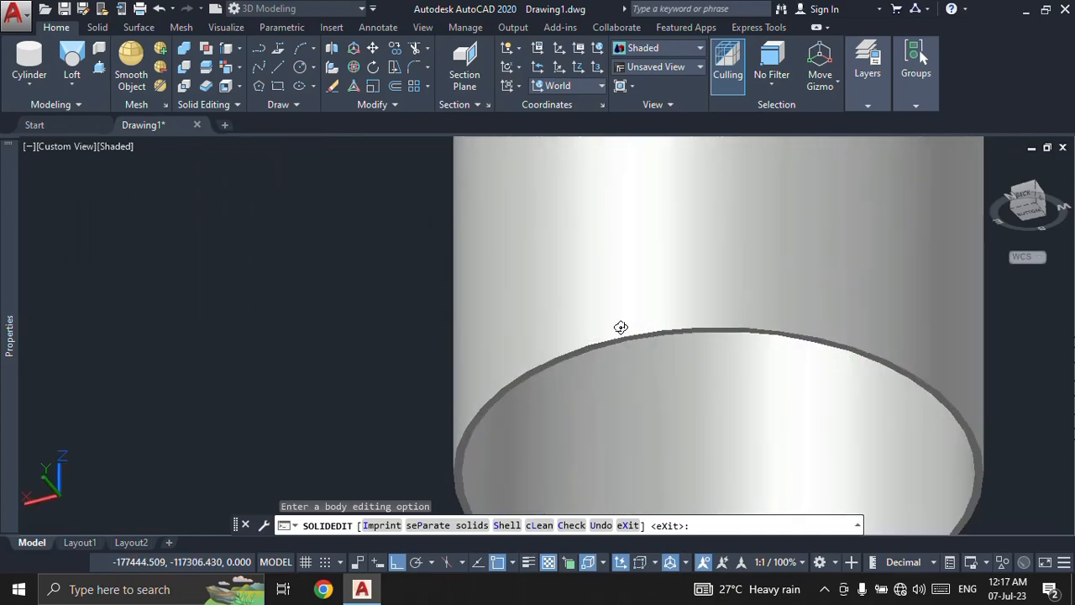
pyautogui.scroll(-3, 619, 372)
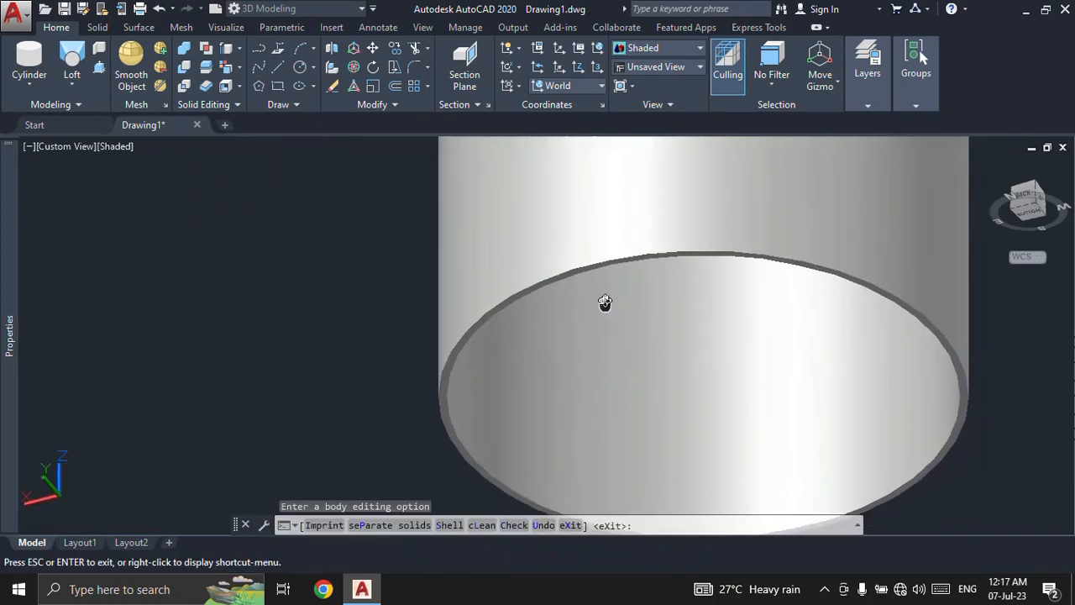
pyautogui.scroll(-4, 621, 324)
pyautogui.keyDown('shift'); pyautogui.moveTo(619, 312); pyautogui.dragTo(532, 381, button='middle'); pyautogui.keyUp('shift')
pyautogui.moveTo(557, 261); pyautogui.dragTo(567, 345, button='middle')
pyautogui.keyDown('shift'); pyautogui.moveTo(629, 247); pyautogui.dragTo(582, 372, button='middle'); pyautogui.keyUp('shift')
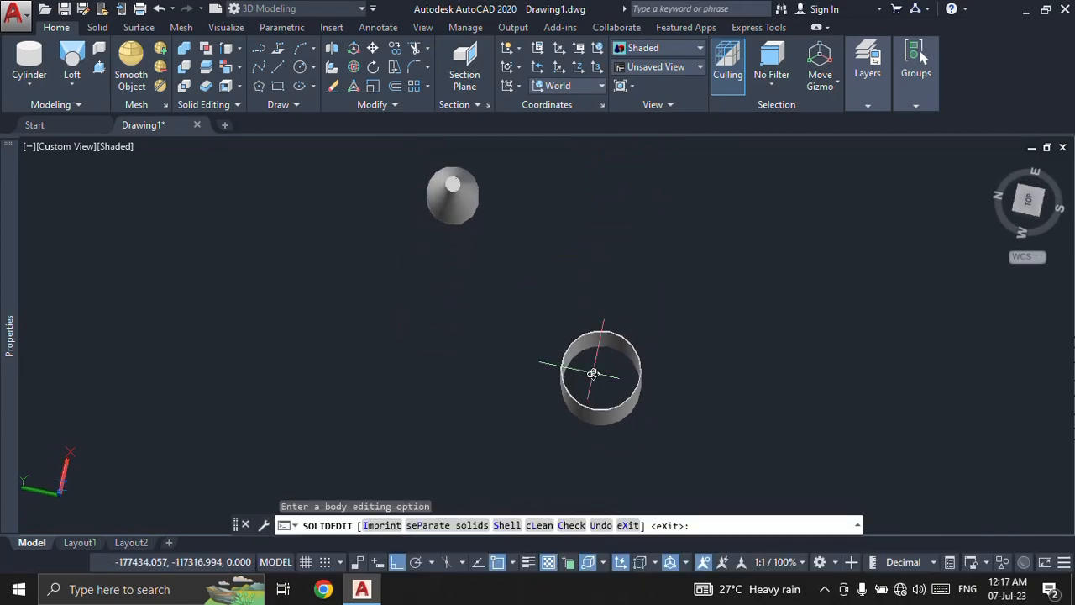